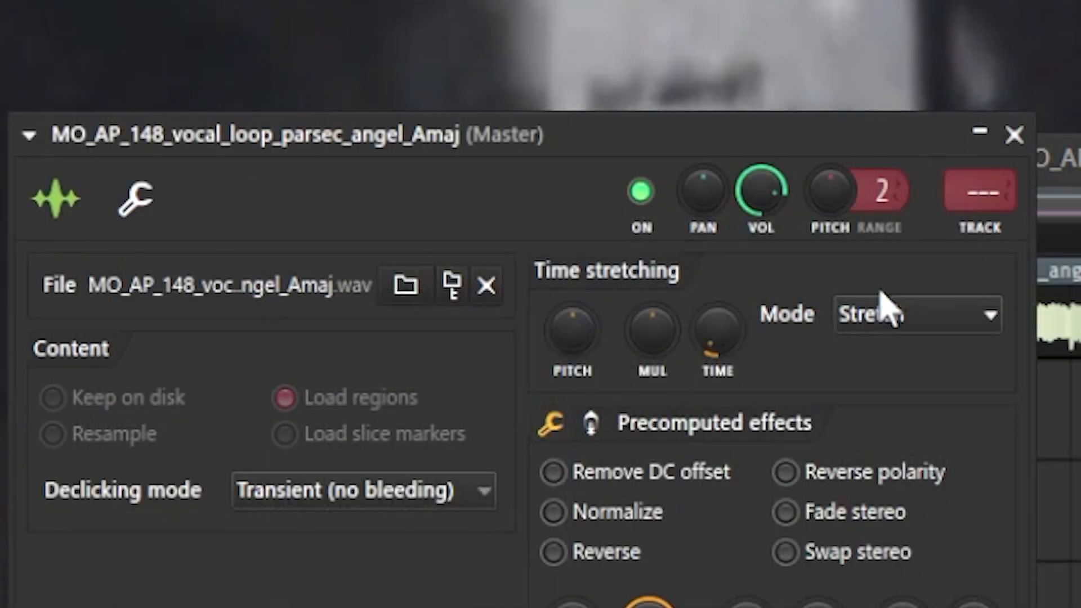
Step: Adjust the time-stretch pitch of the parsec angel vocal loop and switch to the next PanMan preset on Insert 2
{"action": "left_click_drag", "start_coordinate": [572, 326], "coordinate": [615, 337]}
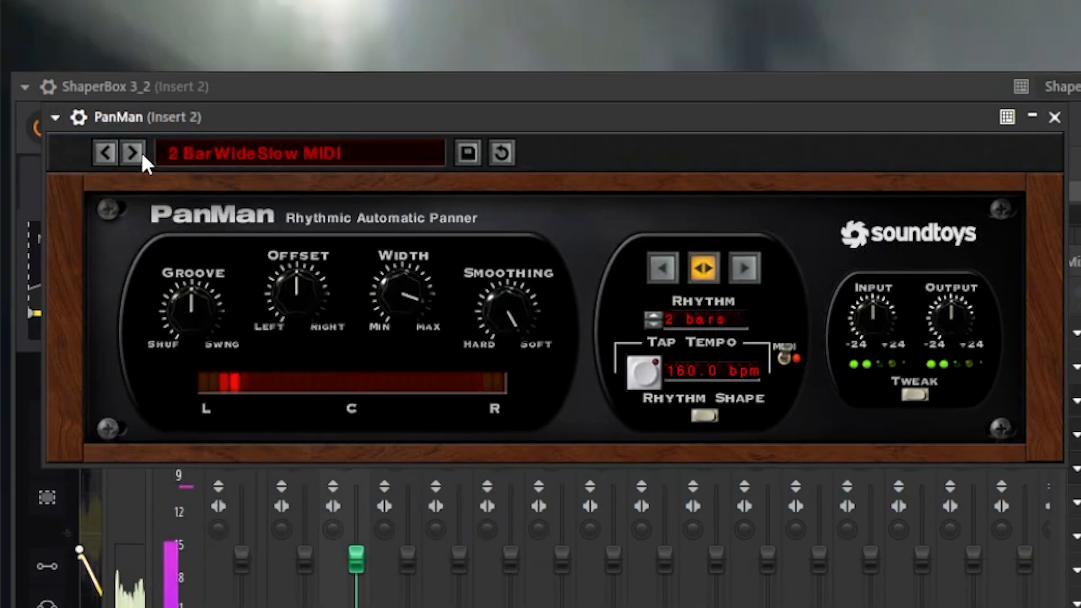
{"action": "left_click", "coordinate": [140, 157]}
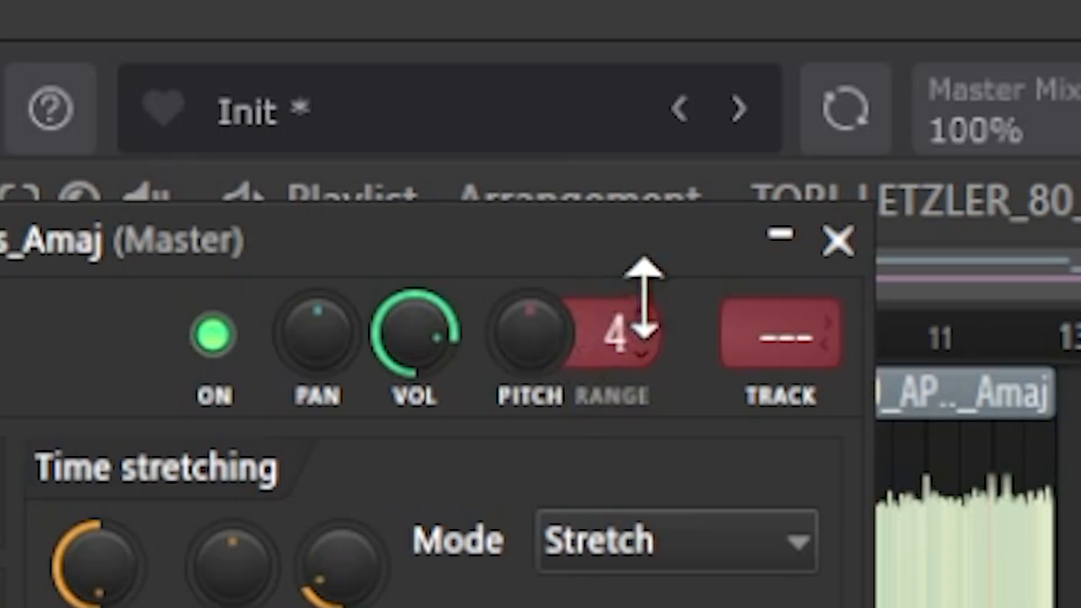
Step: Set the pitch range of the light vocal rhythms loop to 4
{"action": "left_click_drag", "start_coordinate": [644, 313], "coordinate": [642, 349]}
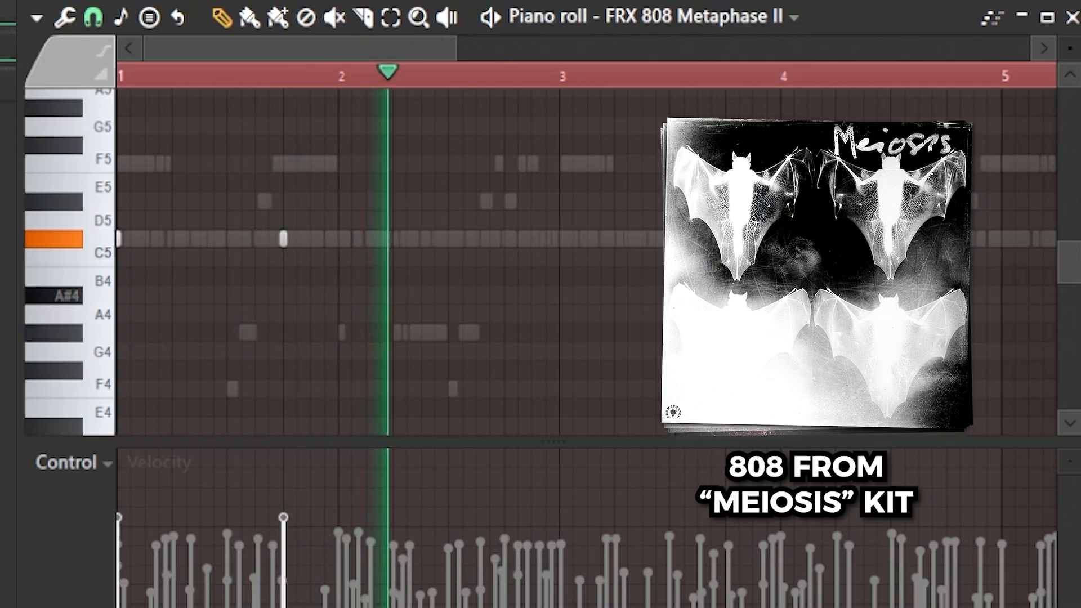
Step: Lower the high-cut filter of soothe2 on mixer Insert 2 to 387 Hz and bring up the playlist
{"action": "key", "text": "F6"}
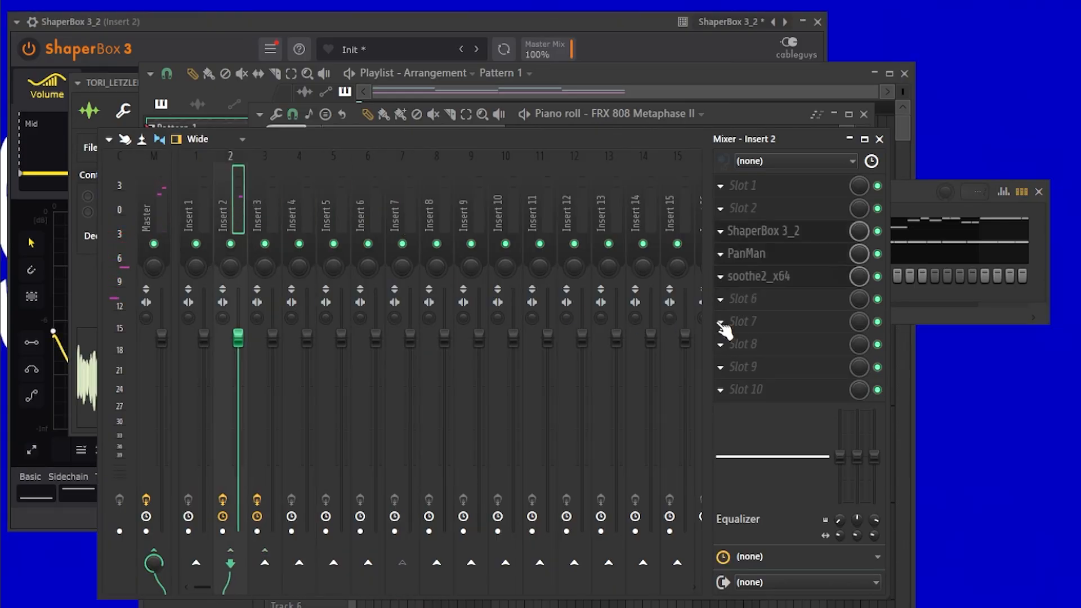
{"action": "left_click", "coordinate": [777, 284]}
{"action": "left_click_drag", "start_coordinate": [796, 285], "coordinate": [391, 288]}
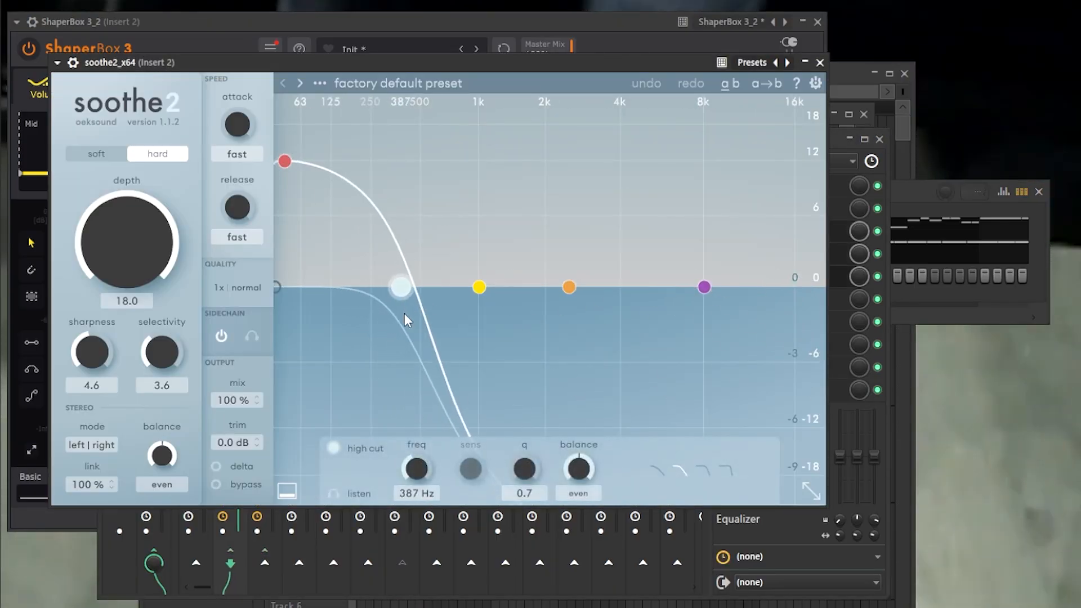
{"action": "key", "text": "F5"}
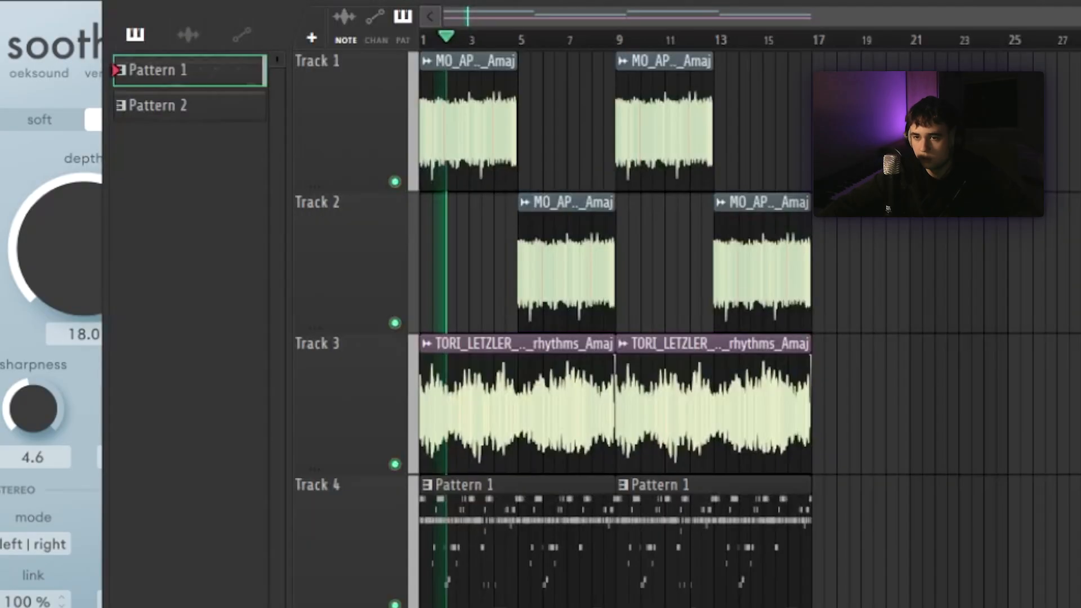
{"action": "double_click", "coordinate": [461, 101]}
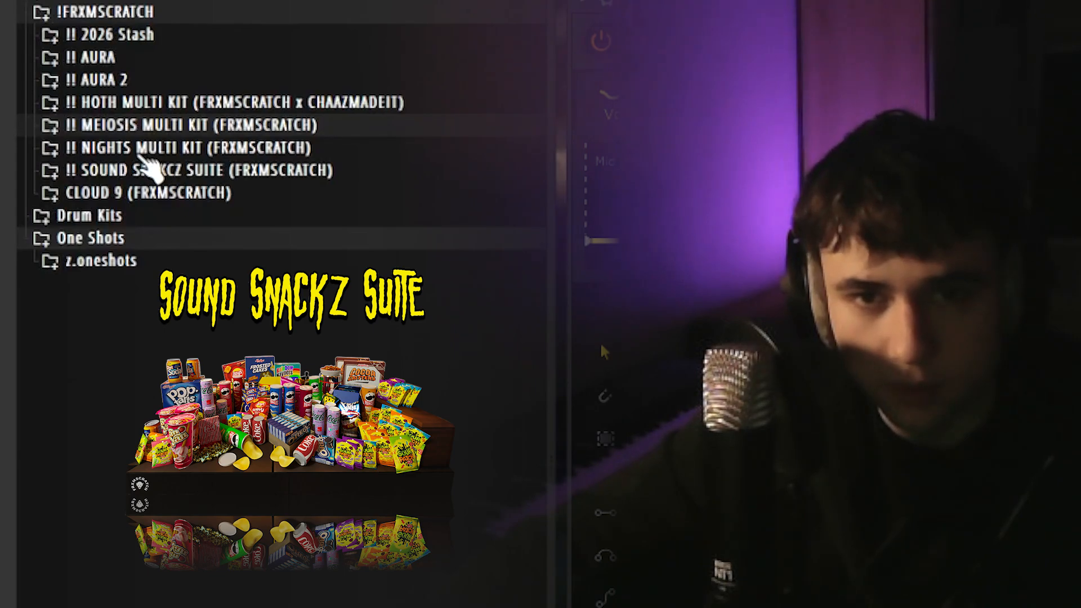
Step: Audition the 808s in the Sound Snackz Suite drum kit and add FRX 808 Xundr Zay to the channel rack
{"action": "left_click", "coordinate": [149, 169]}
{"action": "left_click", "coordinate": [107, 192]}
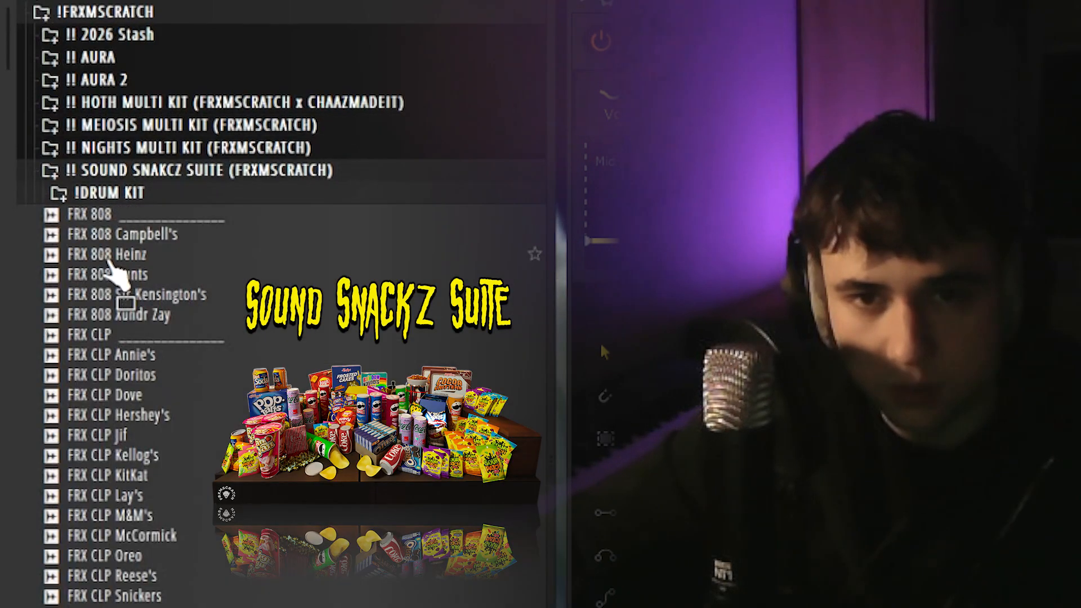
{"action": "left_click", "coordinate": [109, 256]}
{"action": "left_click", "coordinate": [118, 235]}
{"action": "left_click", "coordinate": [148, 316]}
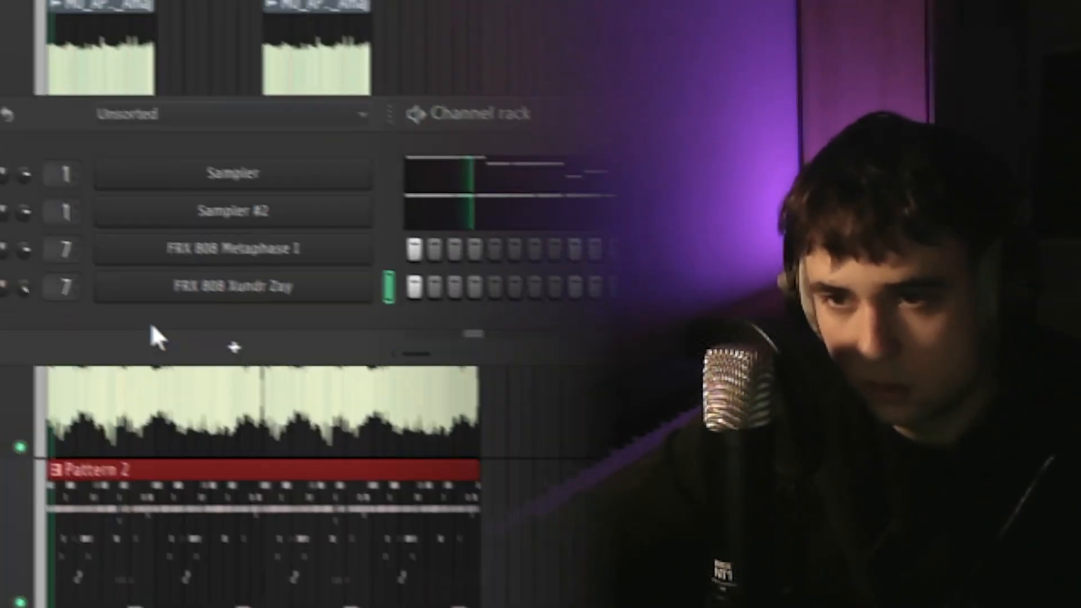
{"action": "right_click", "coordinate": [119, 311]}
{"action": "left_click", "coordinate": [123, 314]}
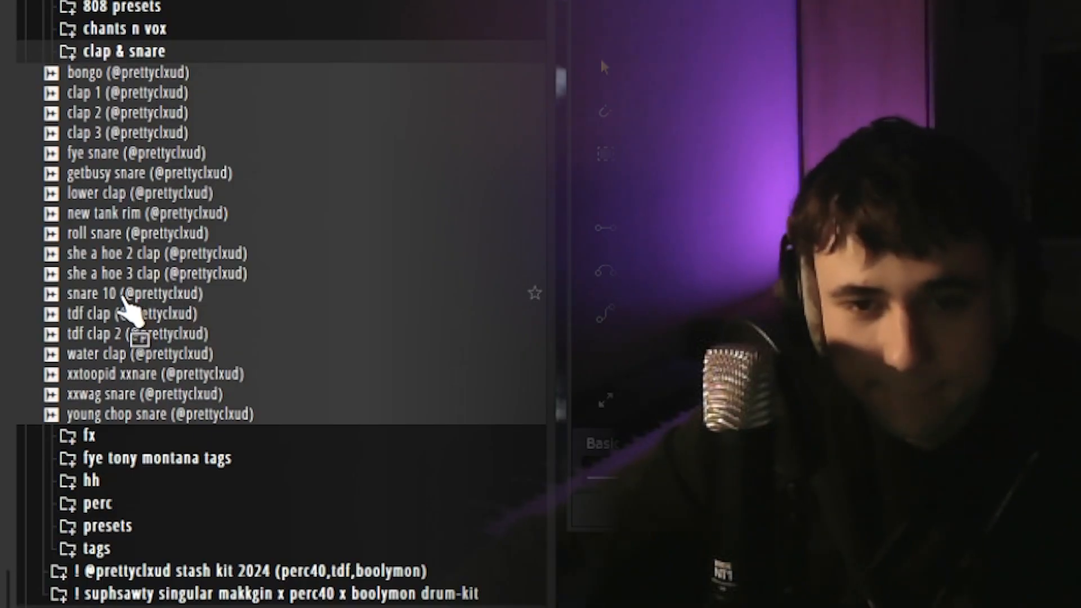
Step: Audition the snare 10 sample and the blue zan vox samples in the chants n vox folder
{"action": "left_click", "coordinate": [127, 295]}
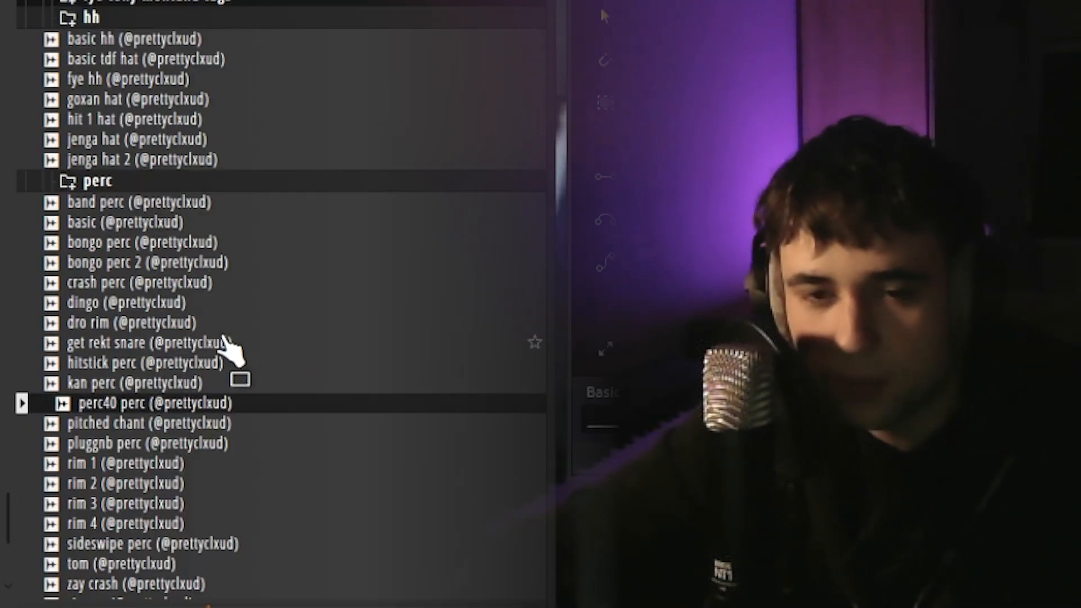
{"action": "scroll", "coordinate": [242, 354], "scroll_direction": "up", "scroll_amount": 8}
{"action": "scroll", "coordinate": [237, 352], "scroll_direction": "up", "scroll_amount": 8}
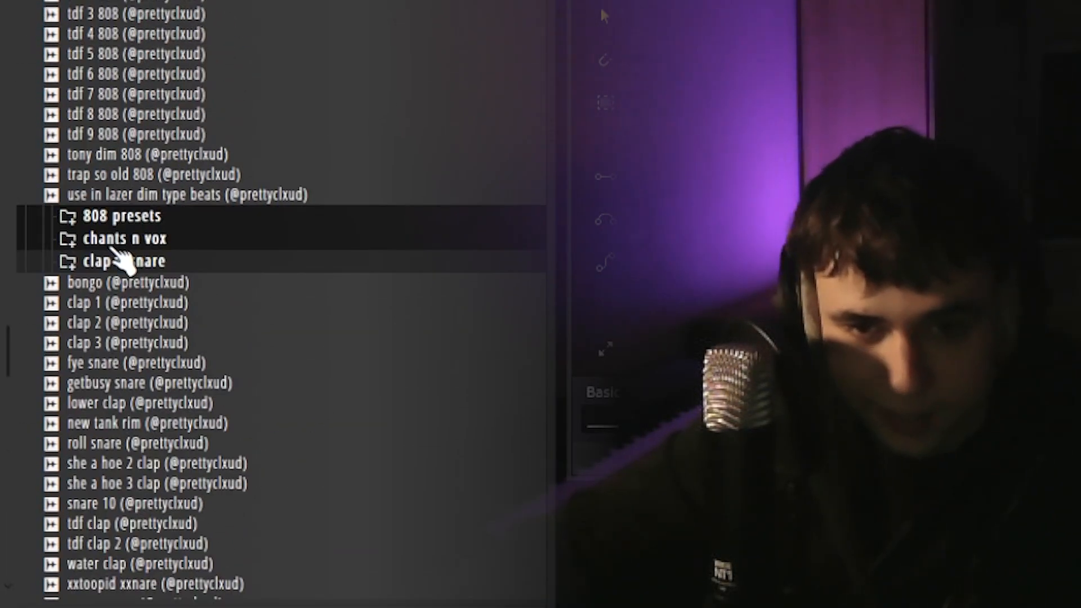
{"action": "left_click", "coordinate": [113, 242]}
{"action": "left_click", "coordinate": [164, 304]}
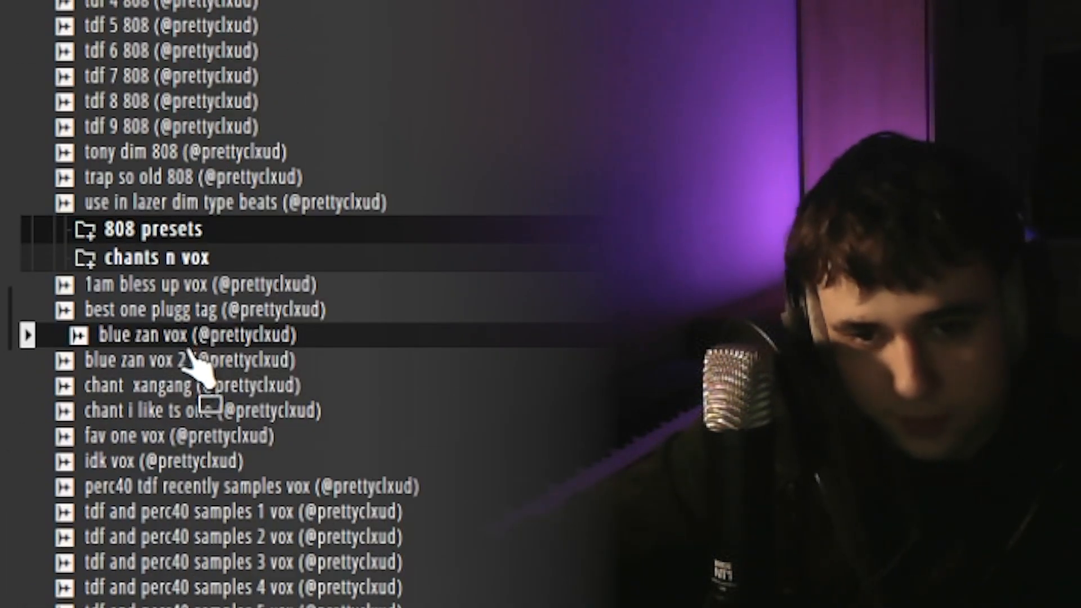
{"action": "left_click", "coordinate": [189, 356]}
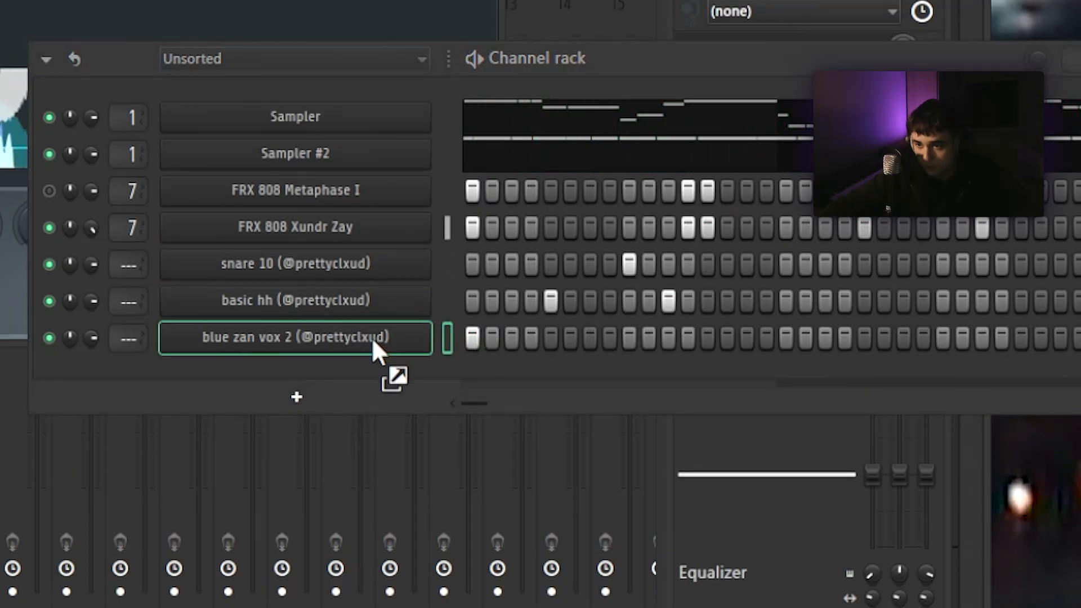
Step: Delete the blue zan vox 2 channel from the channel rack
{"action": "left_click_drag", "start_coordinate": [372, 338], "coordinate": [335, 352]}
{"action": "key", "text": "alt+Delete"}
{"action": "key", "text": "Return"}
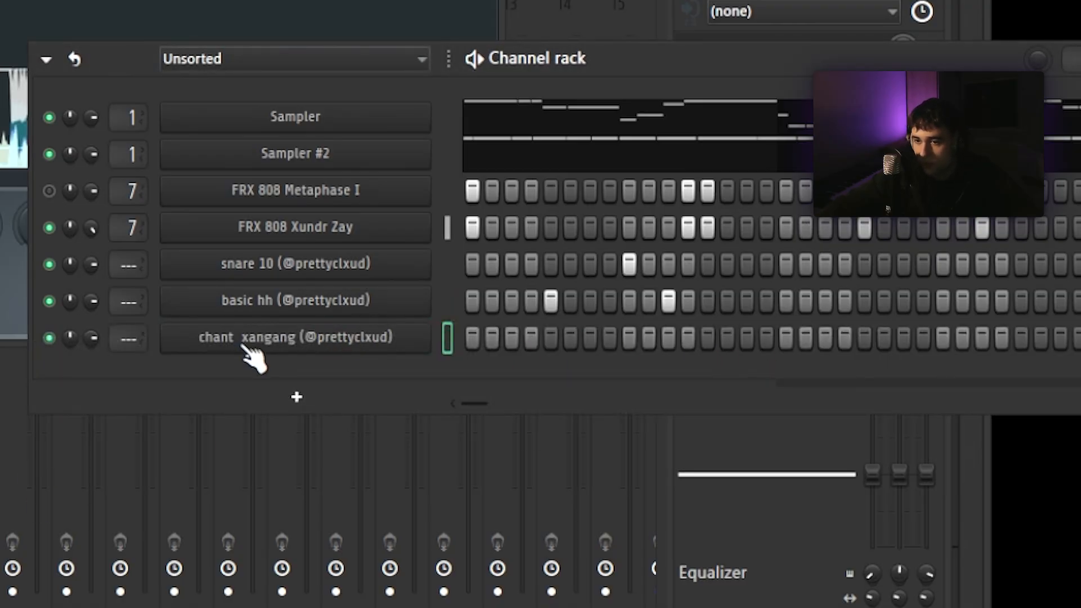
Step: Delete the chant xangang channel, add the sample back below basic hh, and delete it again
{"action": "right_click", "coordinate": [253, 359]}
{"action": "key", "text": "d"}
{"action": "key", "text": "Return"}
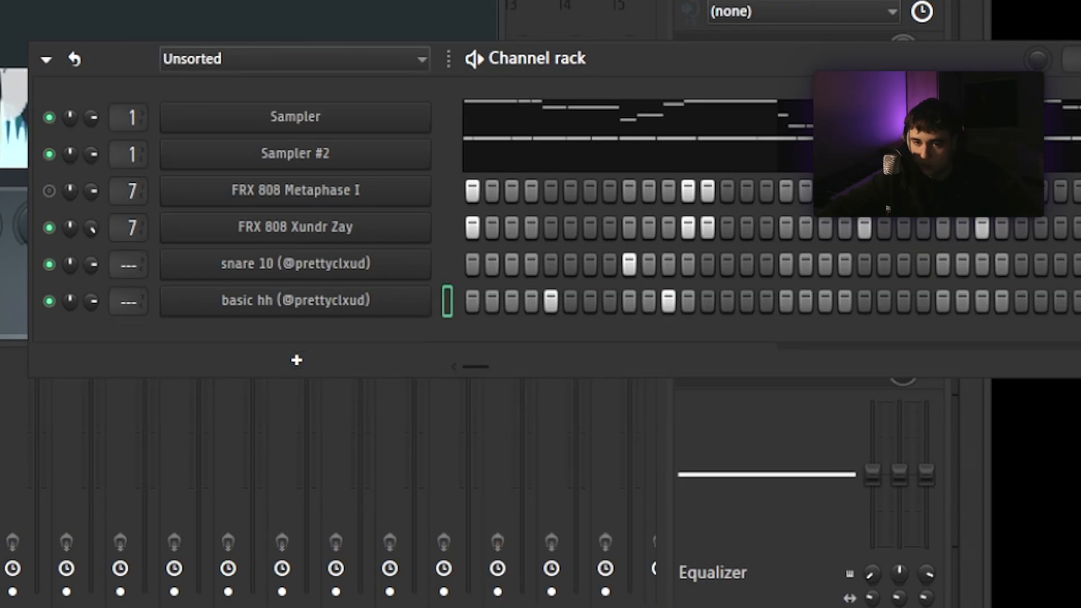
{"action": "left_click_drag", "start_coordinate": [318, 328], "coordinate": [299, 330]}
{"action": "right_click", "coordinate": [299, 331]}
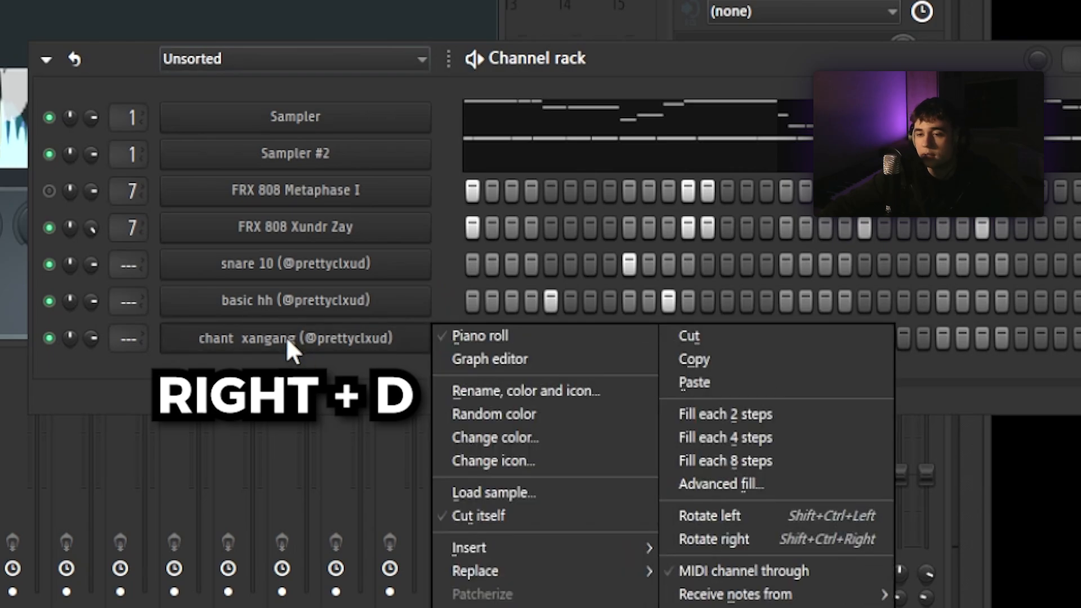
{"action": "key", "text": "d"}
{"action": "key", "text": "Return"}
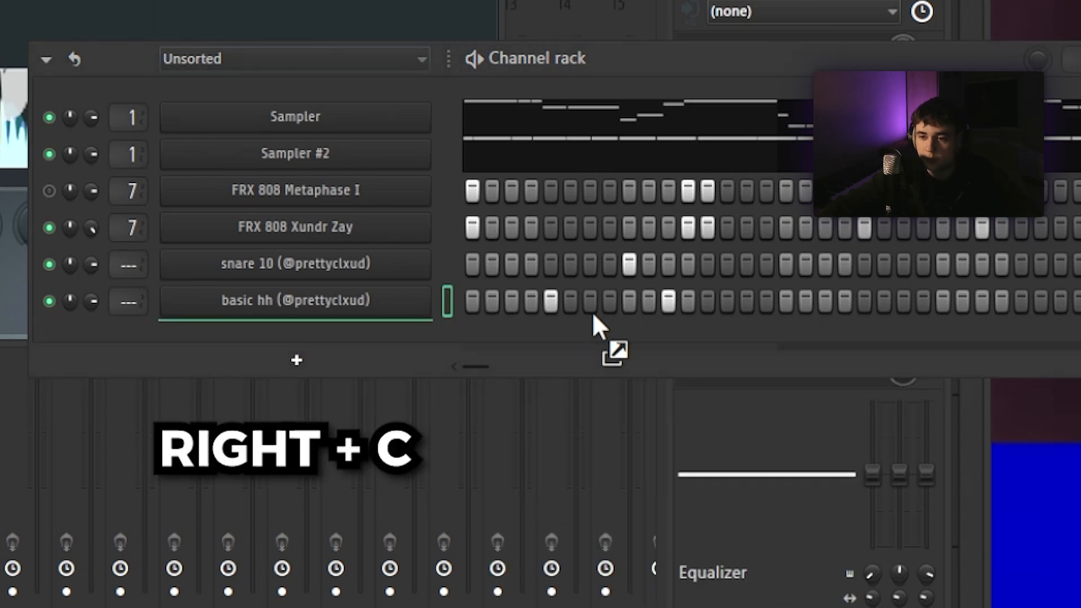
Step: Add the chant xangang sample to the channel rack below basic hh and try to clone its channel
{"action": "left_click_drag", "start_coordinate": [594, 315], "coordinate": [382, 345]}
{"action": "right_click", "coordinate": [382, 346]}
{"action": "key", "text": "c"}
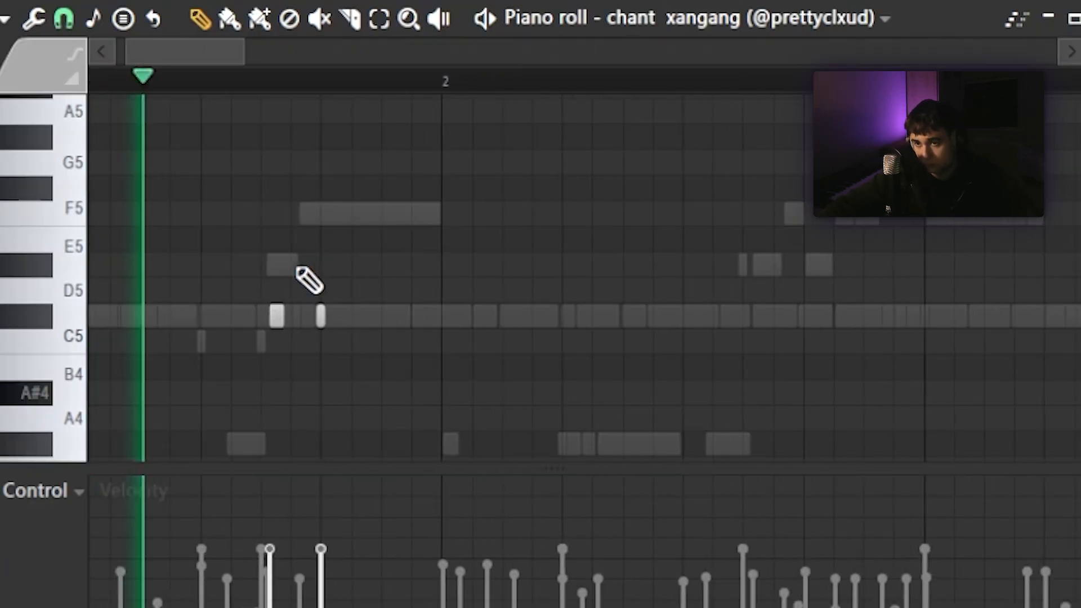
{"action": "scroll", "coordinate": [310, 279], "scroll_direction": "up", "scroll_amount": 3}
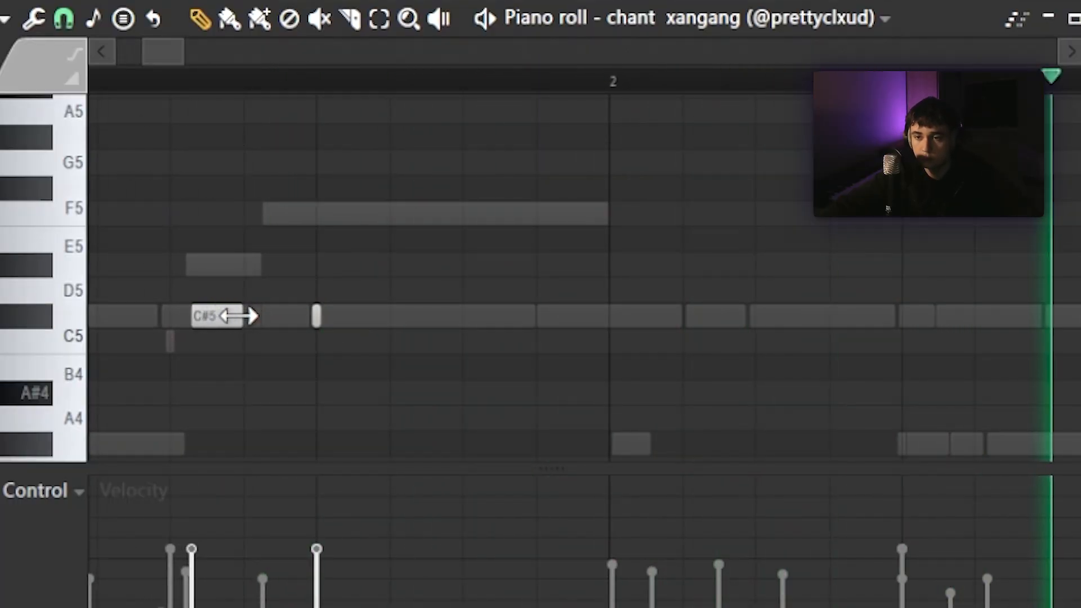
{"action": "scroll", "coordinate": [237, 316], "scroll_direction": "down", "scroll_amount": 5}
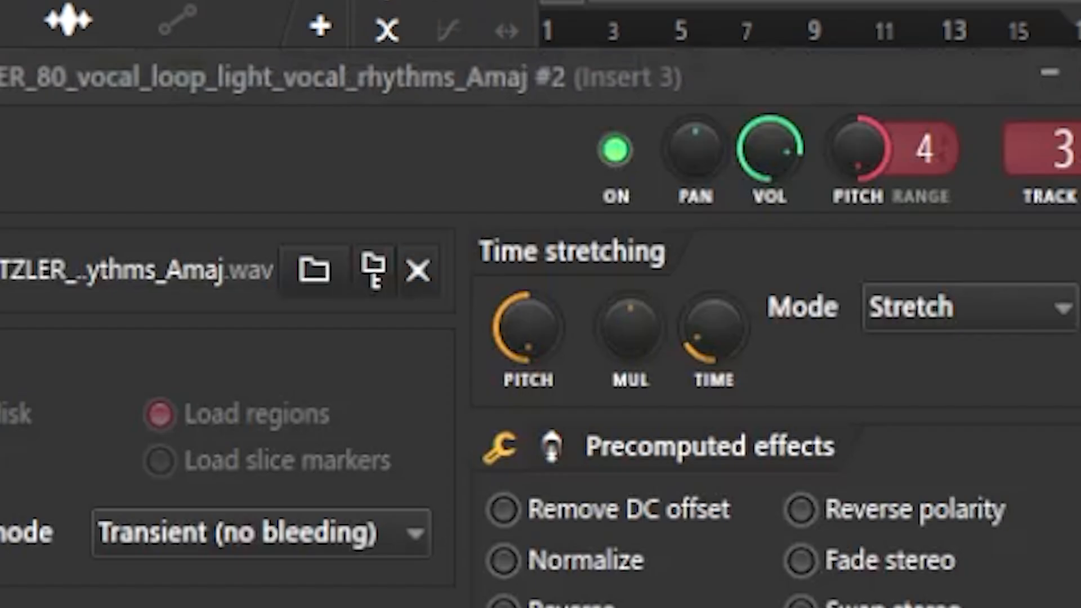
Step: Open the options of the time-stretch pitch control for the second light vocal rhythms loop
{"action": "right_click", "coordinate": [524, 329]}
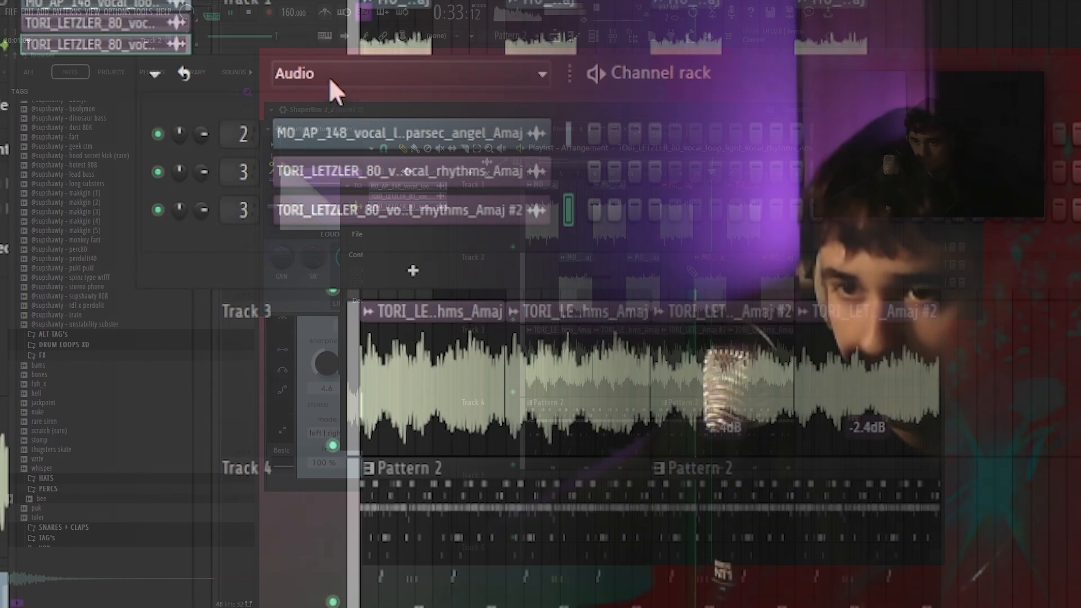
Step: Filter the channel rack to the Unsorted group and select the corey lingo fx channel
{"action": "left_click", "coordinate": [329, 77]}
{"action": "left_click", "coordinate": [278, 160]}
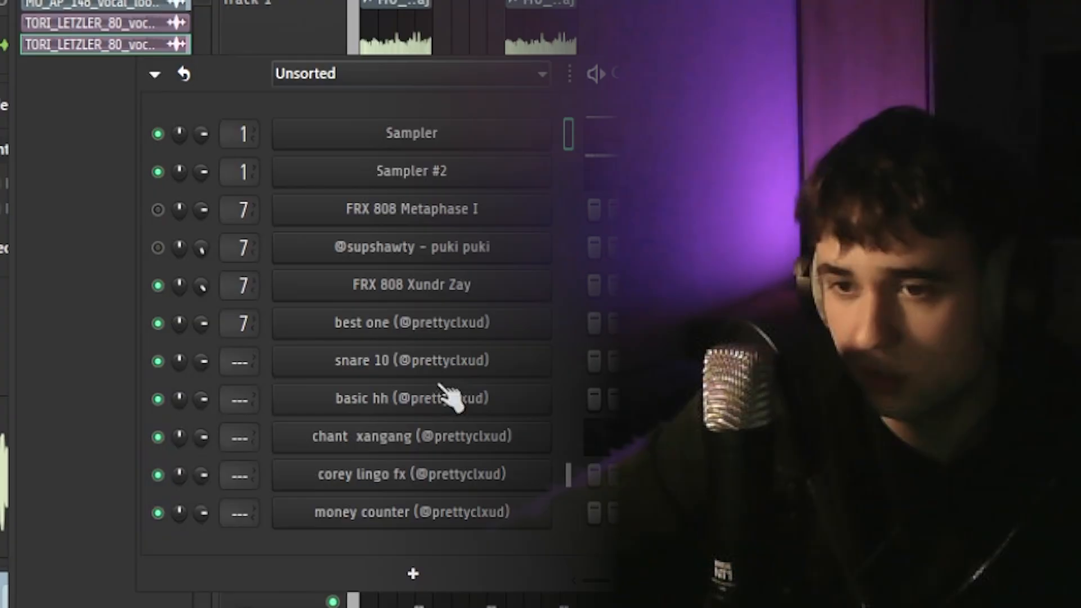
{"action": "left_click", "coordinate": [360, 467]}
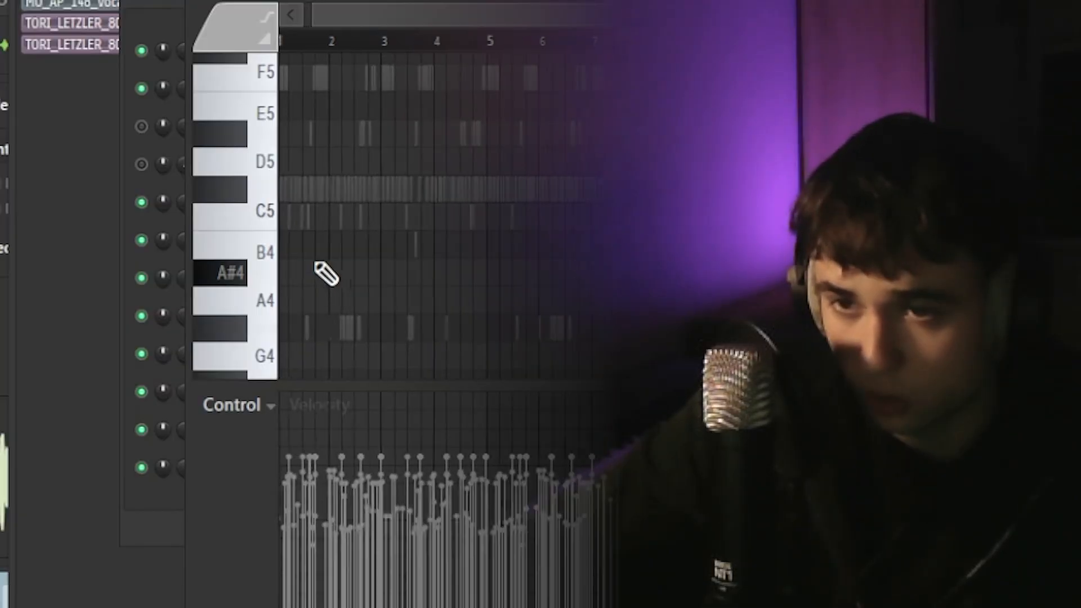
Step: Open the scale highlighting options of the Dexed piano roll
{"action": "left_click", "coordinate": [22, 18]}
{"action": "mouse_move", "coordinate": [44, 149]}
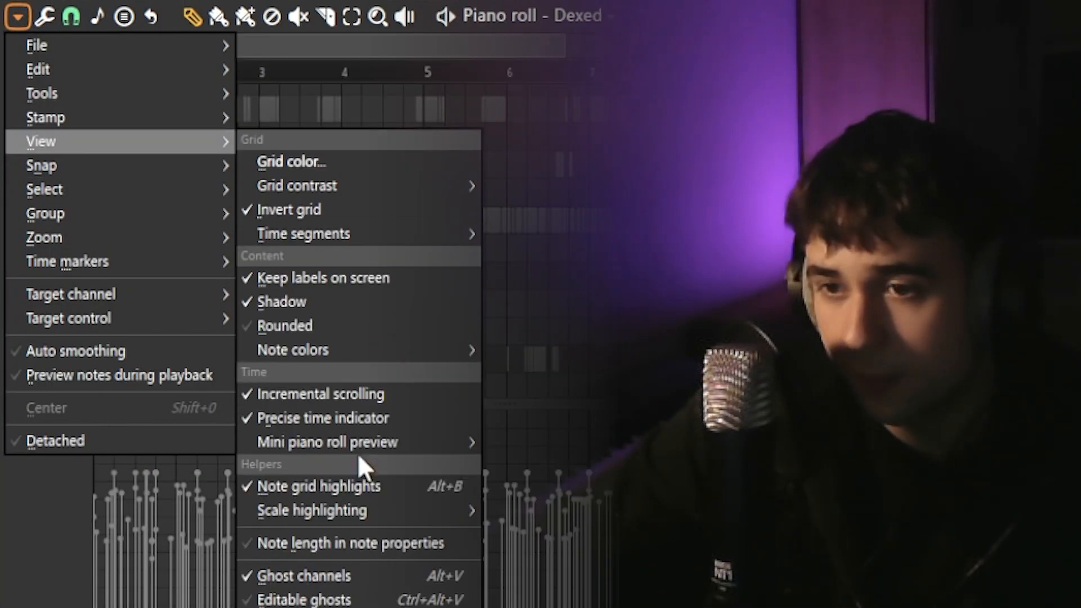
{"action": "mouse_move", "coordinate": [328, 511]}
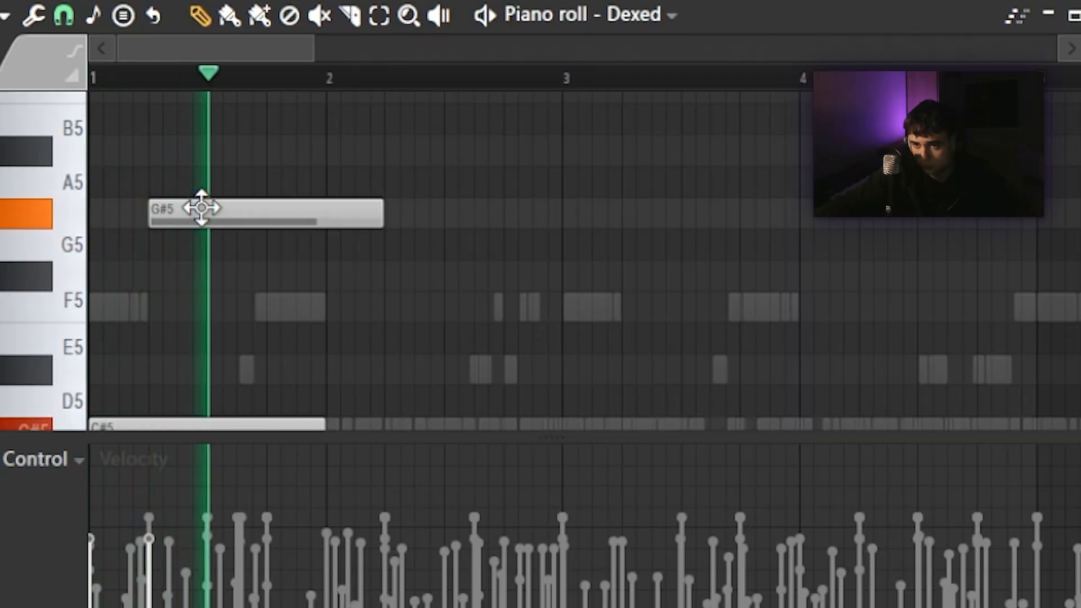
Step: Open and close the properties of the G#5 note in the Dexed piano roll and toggle playback
{"action": "double_click", "coordinate": [195, 208]}
{"action": "left_click", "coordinate": [458, 107]}
{"action": "key", "text": "space"}
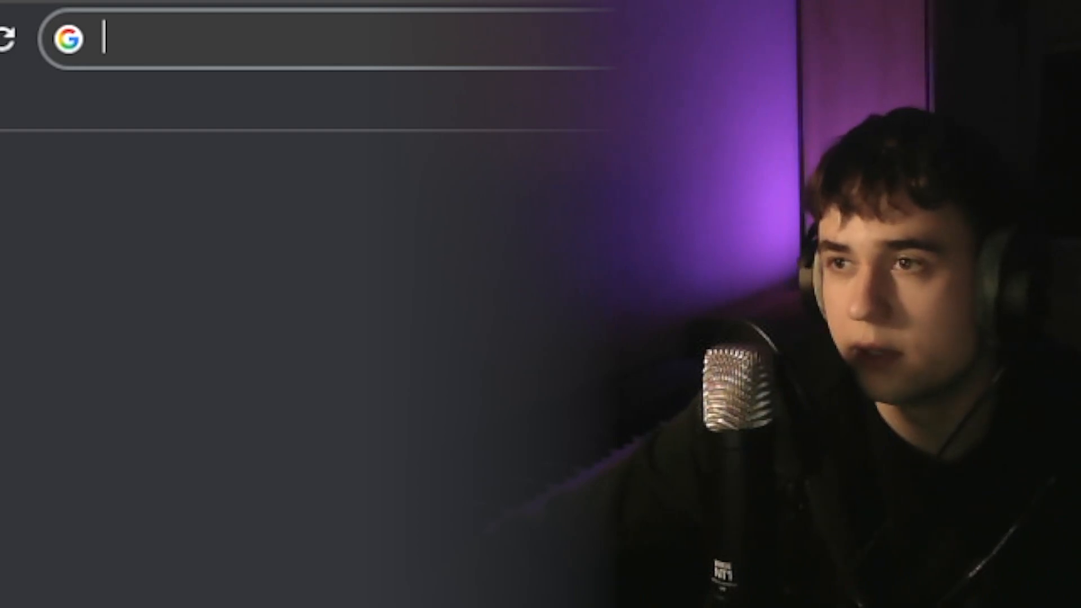
Step: Switch to the web browser and search for "c#maj relative"
{"action": "type", "text": "c#maj "}
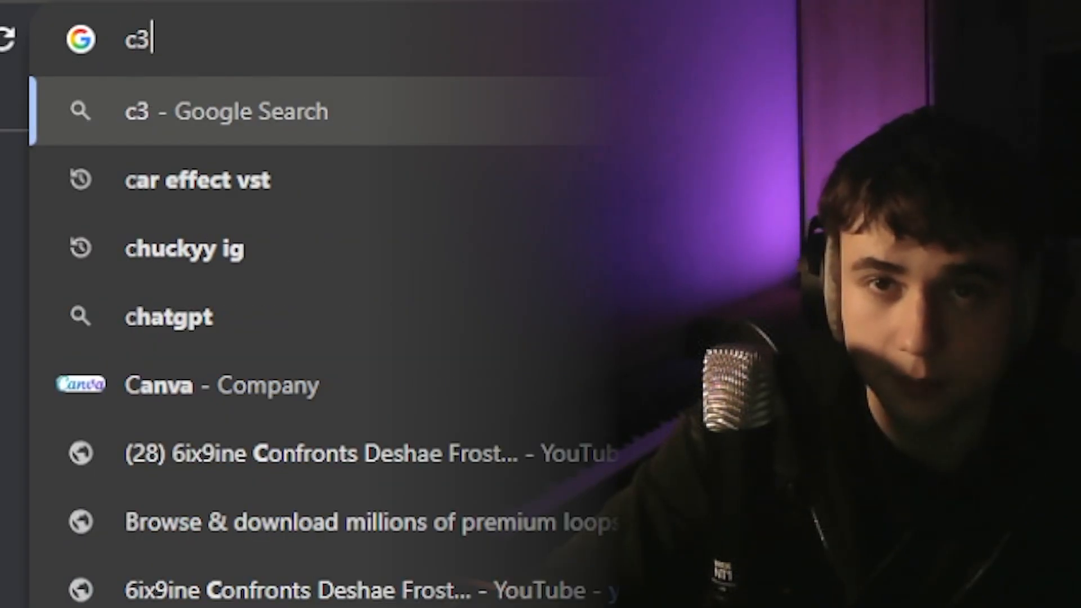
{"action": "type", "text": "relative"}
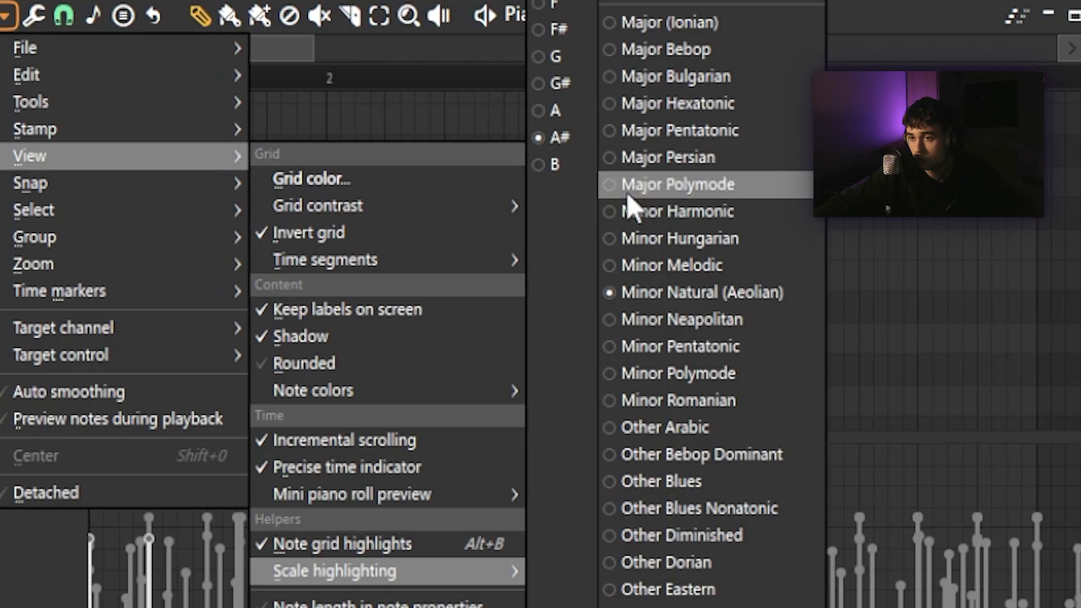
Step: Keep A# Minor Natural (Aeolian) as the highlighted scale and move the first Dexed note down to A#4
{"action": "right_click", "coordinate": [924, 241]}
{"action": "left_click_drag", "start_coordinate": [124, 238], "coordinate": [125, 300]}
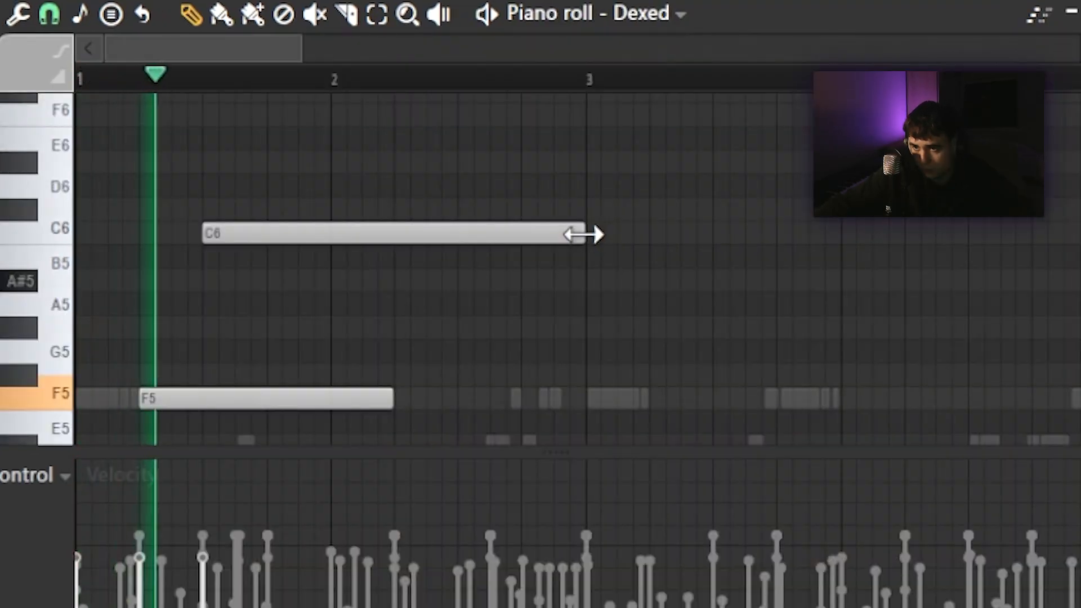
Step: Shorten the C6 note and extend the C#6 note after it to the start of bar 3
{"action": "left_click_drag", "start_coordinate": [588, 233], "coordinate": [299, 253]}
{"action": "key", "text": "space"}
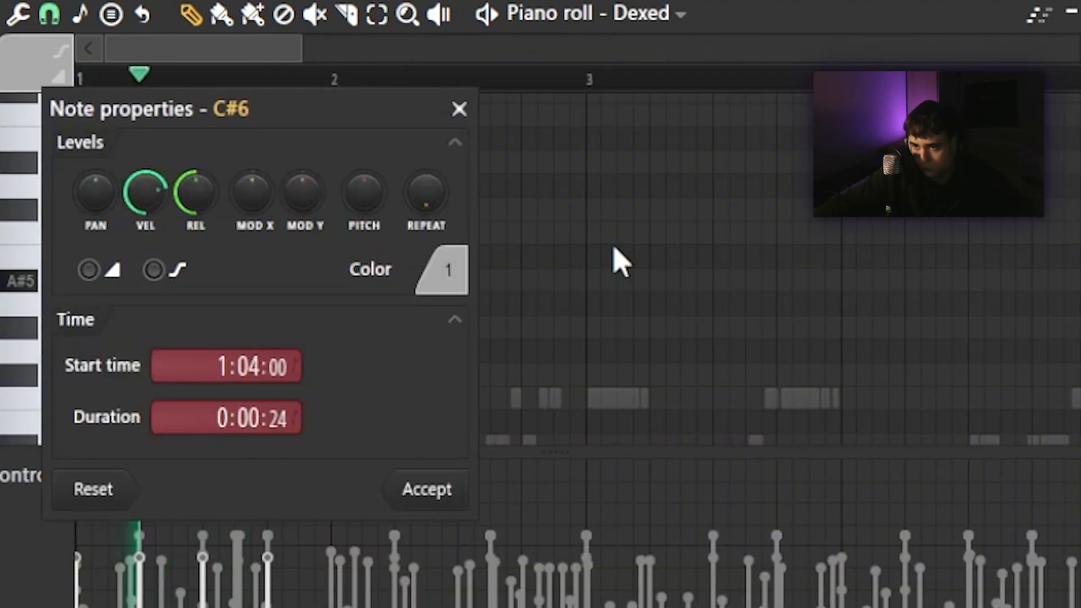
{"action": "left_click", "coordinate": [613, 246]}
{"action": "left_click_drag", "start_coordinate": [283, 211], "coordinate": [582, 247]}
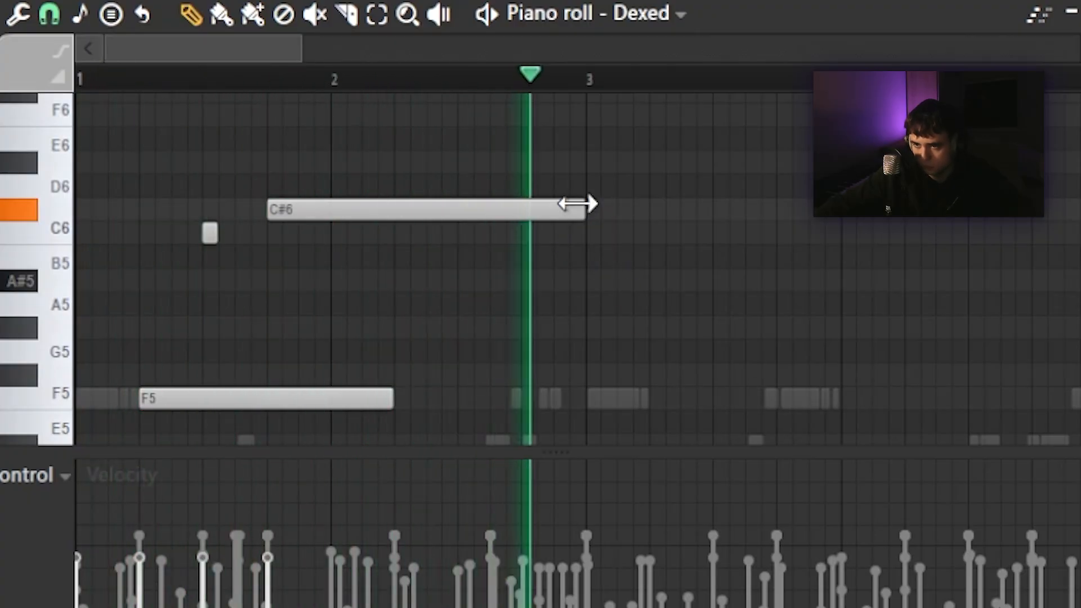
Step: Duplicate the F5, C6 and C#6 notes directly after the originals in the Dexed piano roll
{"action": "left_click_drag", "start_coordinate": [270, 120], "coordinate": [315, 276]}
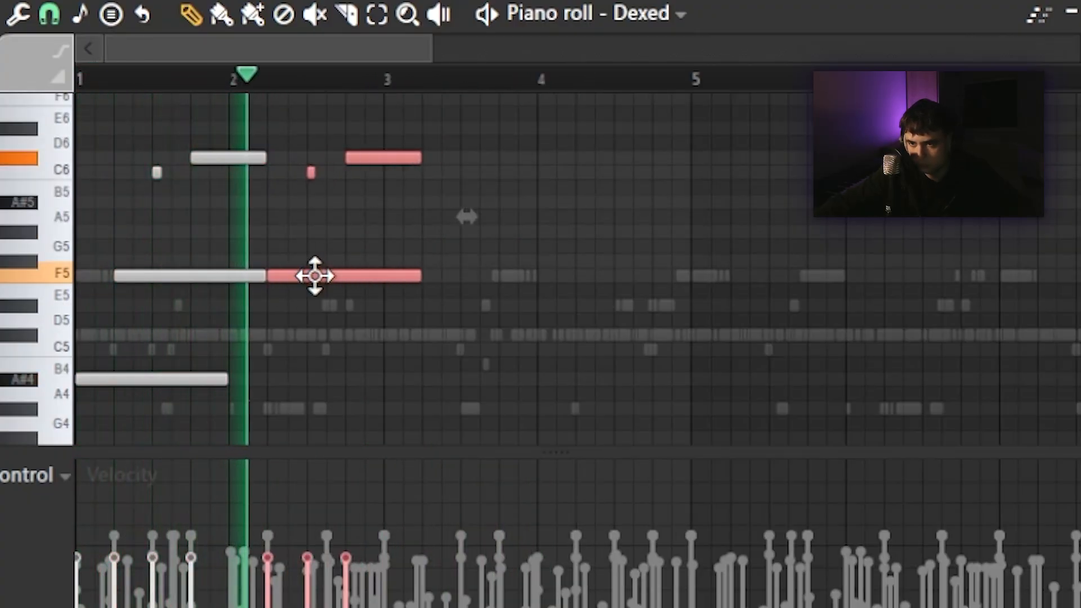
{"action": "left_click_drag", "start_coordinate": [413, 300], "coordinate": [384, 155]}
{"action": "left_click", "coordinate": [444, 220]}
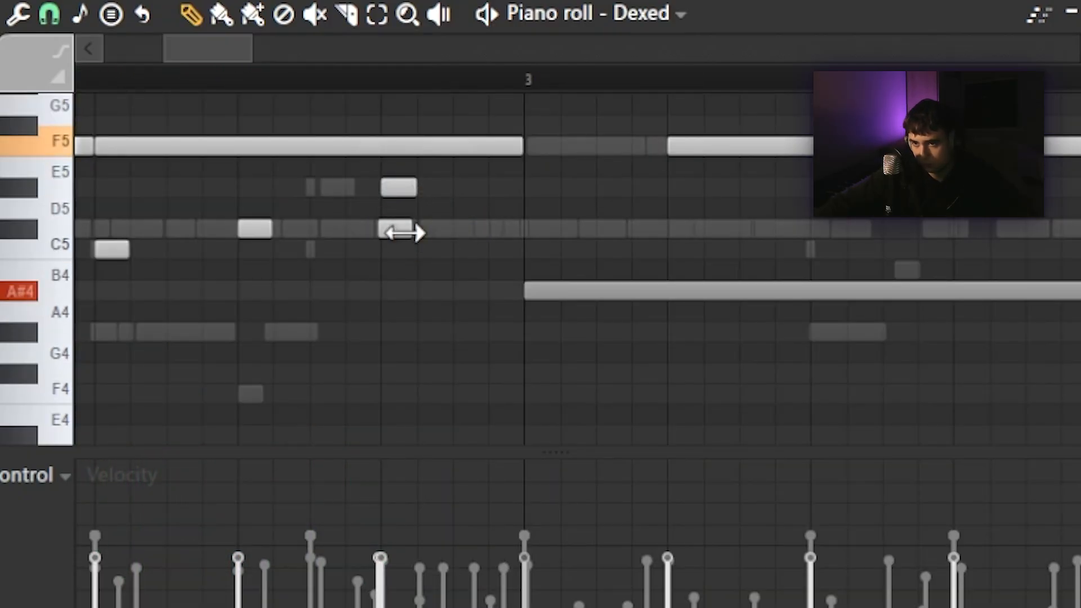
Step: Shorten the last C#5 note before bar 3 to a very short sliver
{"action": "left_click_drag", "start_coordinate": [383, 243], "coordinate": [375, 244]}
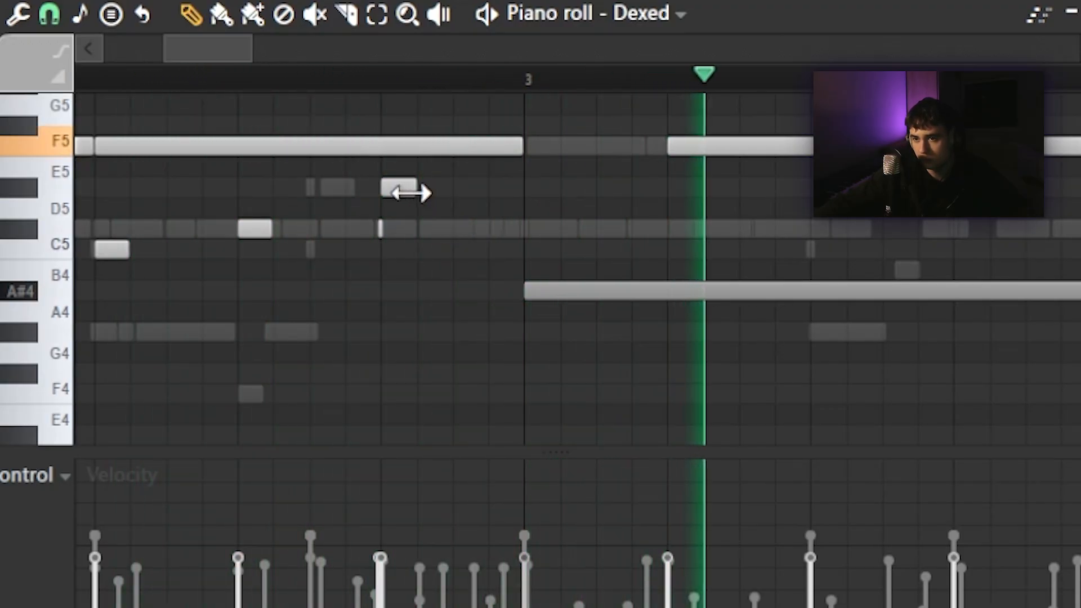
Step: Adjust the volume shaper's curve cycle, using a Rhythm 1 shape synced to 1 Bar
{"action": "scroll", "coordinate": [501, 239], "scroll_direction": "down", "scroll_amount": 3}
{"action": "scroll", "coordinate": [437, 295], "scroll_direction": "down", "scroll_amount": 2}
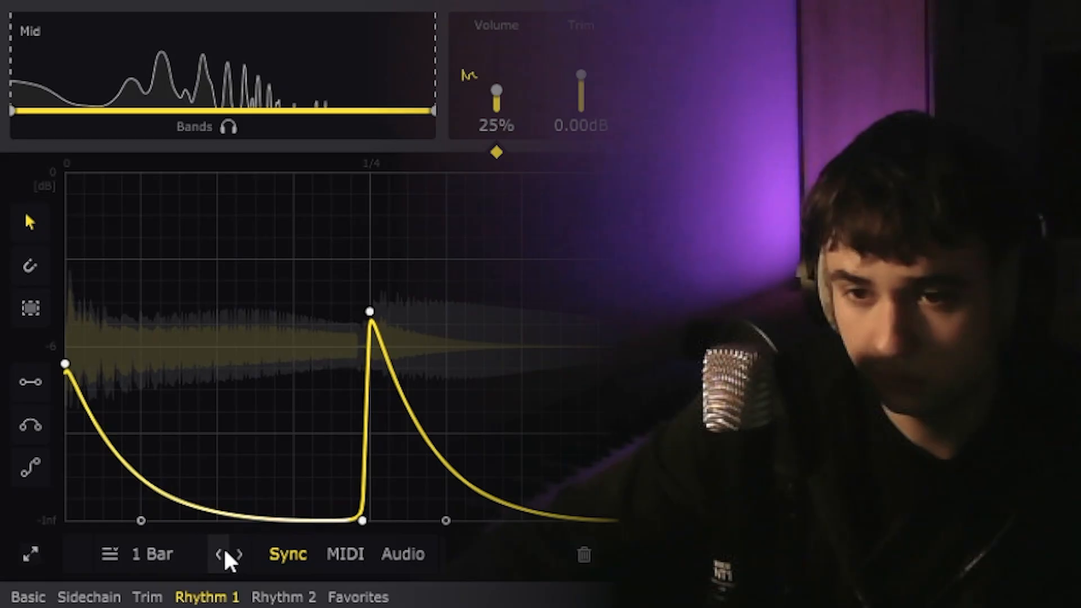
{"action": "left_click", "coordinate": [226, 553]}
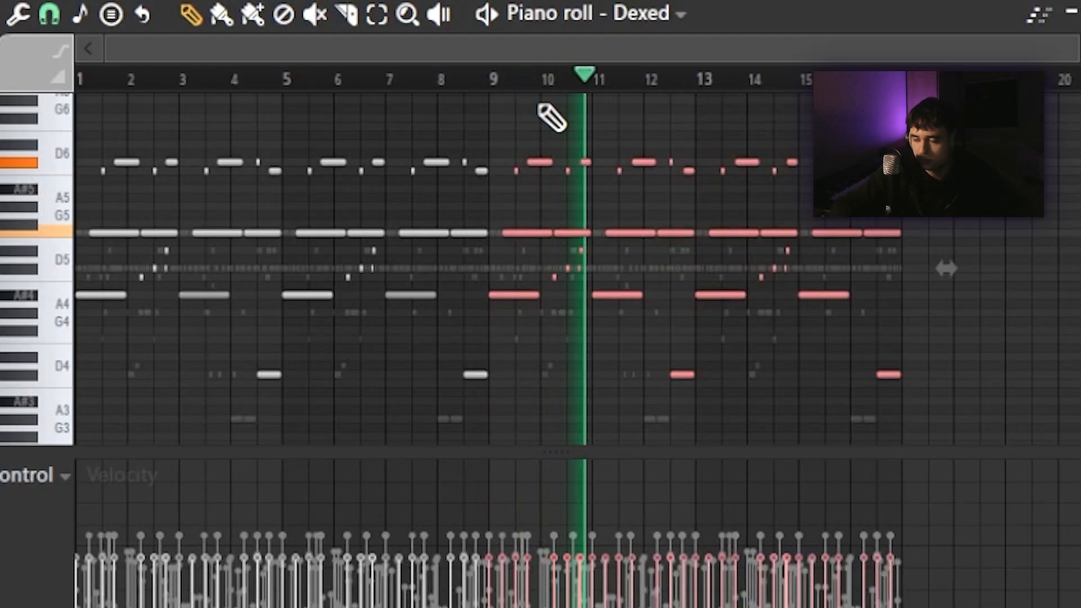
Step: Transpose the duplicated Dexed notes after bar 9 down one octave
{"action": "key", "text": "ctrl+Down"}
Step: Search the ZENOLOGY presets for "lead", load Cold Triangle and audition it
{"action": "scroll", "coordinate": [552, 118], "scroll_direction": "down", "scroll_amount": 2}
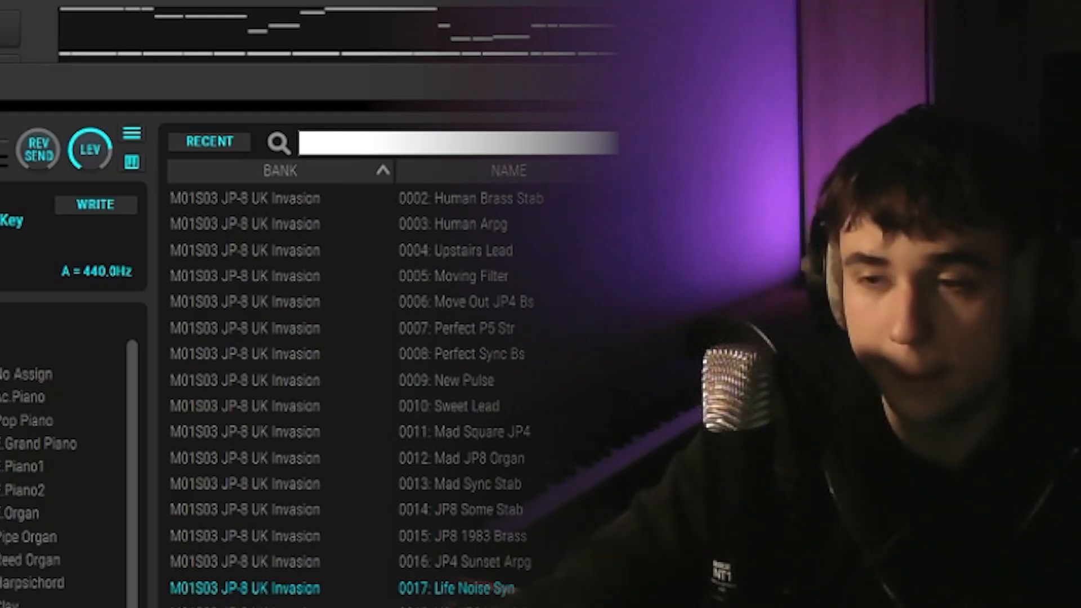
{"action": "type", "text": "lead"}
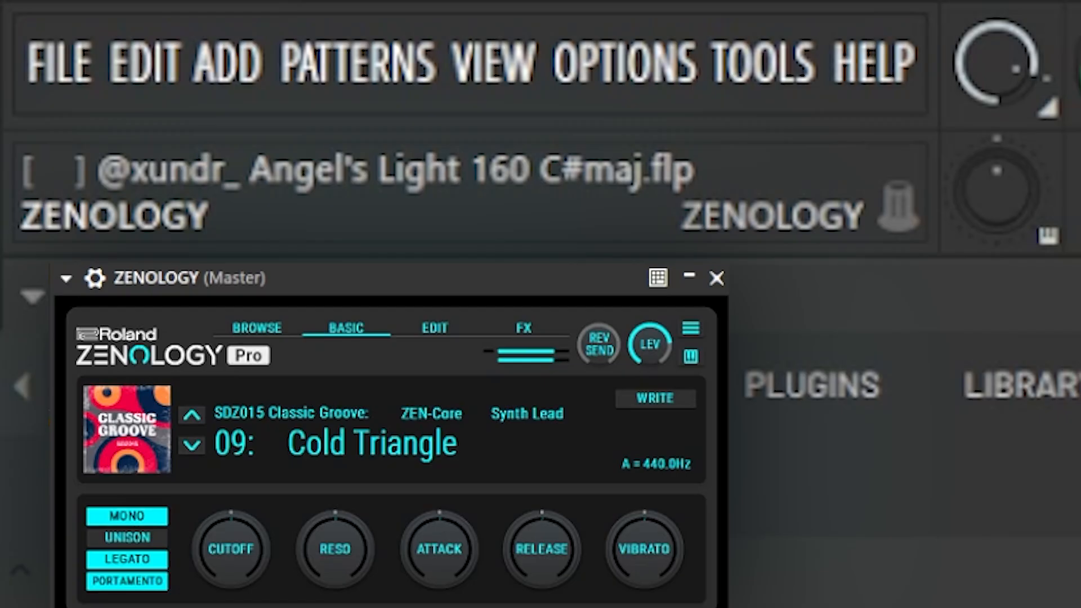
{"action": "key", "text": "q"}
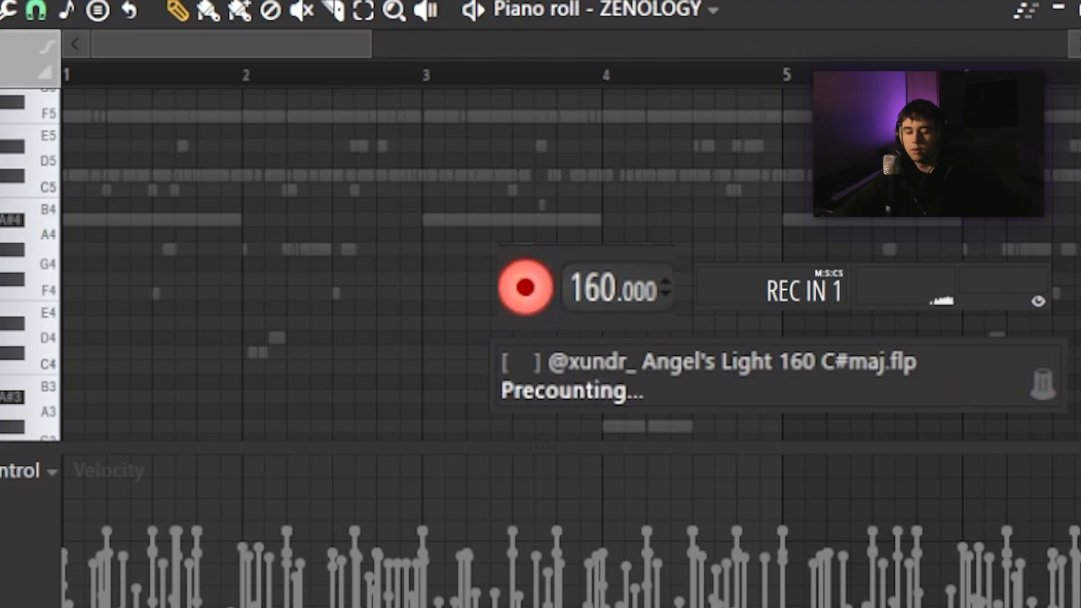
Step: Record a G#4, A#4, C5 run in each of bars 1 and 2 with ZENOLOGY
{"action": "key", "text": "h"}
{"action": "key", "text": "j"}
{"action": "key", "text": "q"}
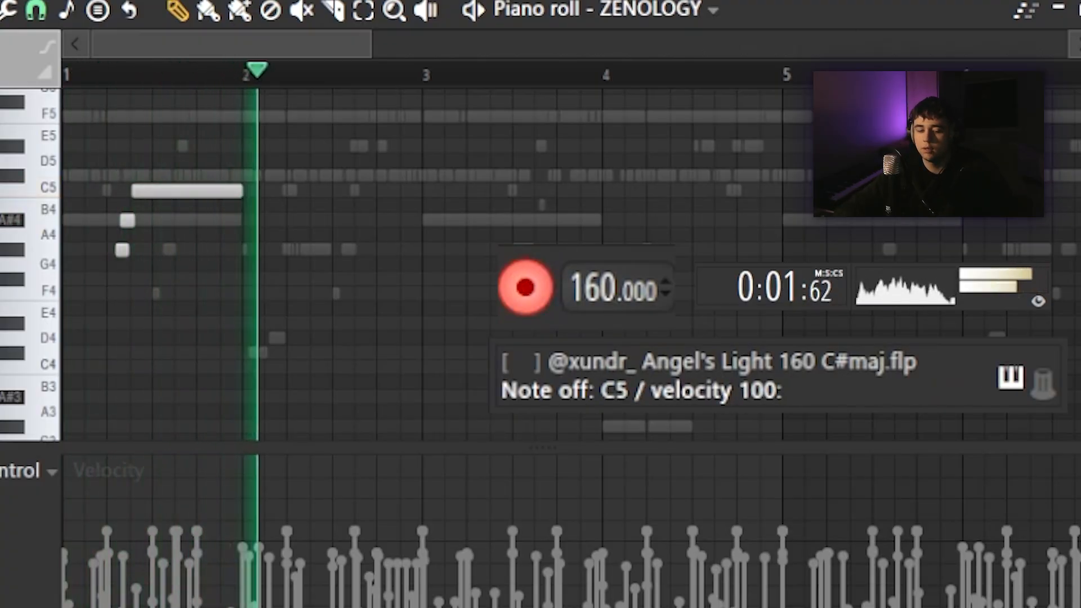
{"action": "key", "text": "h"}
{"action": "key", "text": "j"}
{"action": "key", "text": "q"}
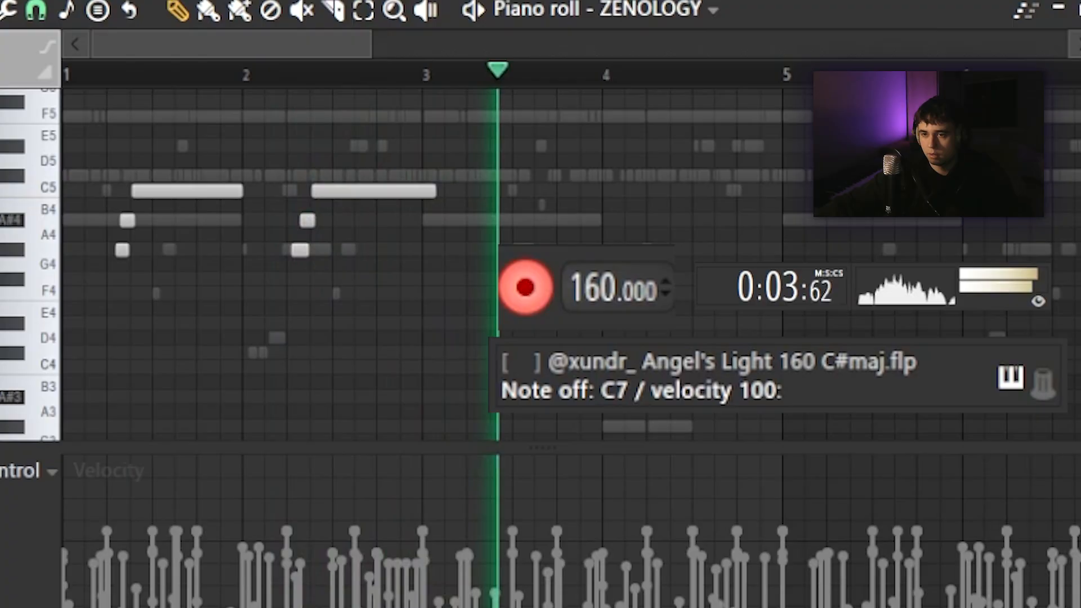
{"action": "key", "text": "space"}
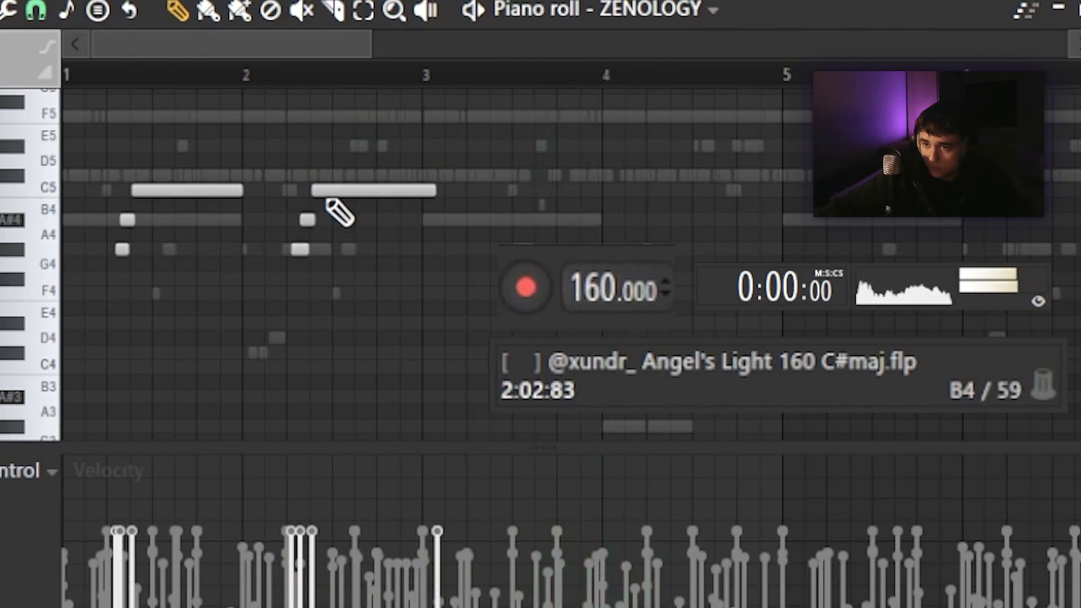
Step: Raise bar 2's long note to C#5 and place a copied run in bar 3 as A#4, C5 and D#5
{"action": "key", "text": "space"}
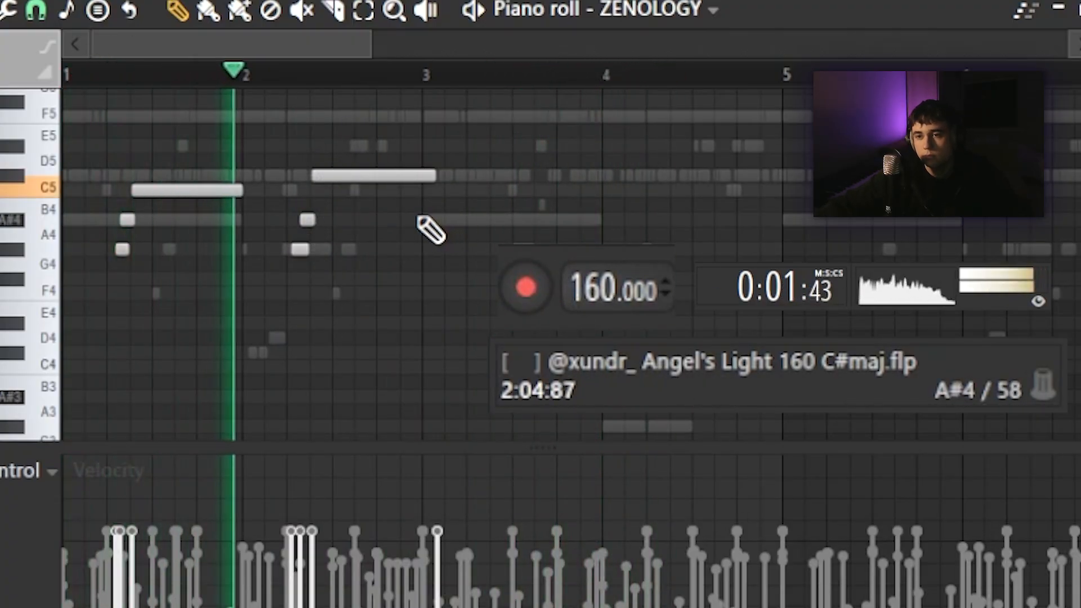
{"action": "scroll", "coordinate": [248, 256], "scroll_direction": "down", "scroll_amount": 2}
{"action": "scroll", "coordinate": [281, 287], "scroll_direction": "up", "scroll_amount": 3}
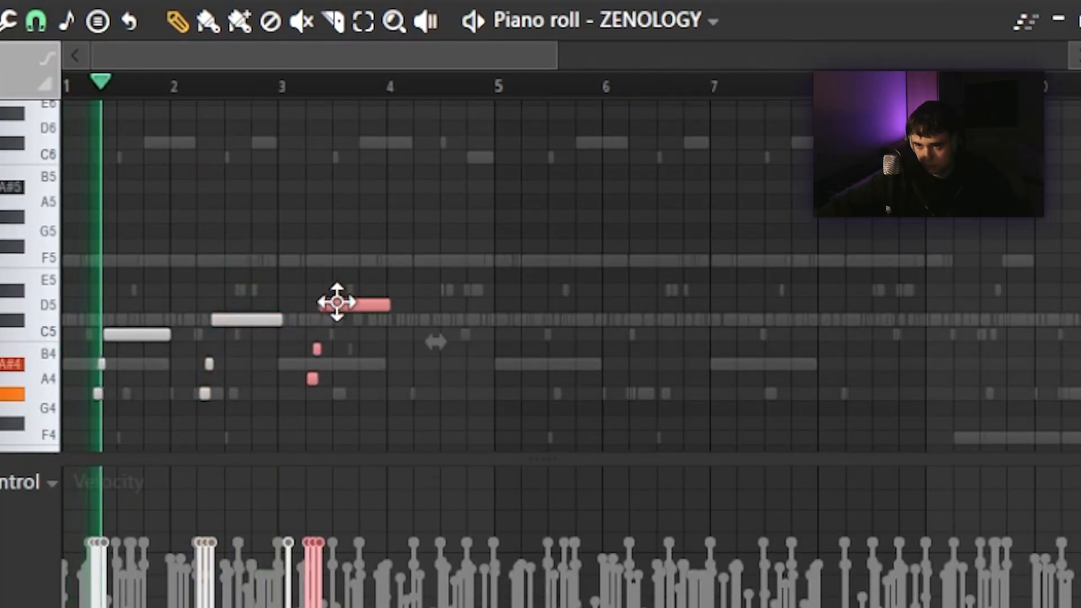
{"action": "left_click_drag", "start_coordinate": [338, 302], "coordinate": [336, 291]}
{"action": "left_click", "coordinate": [364, 311], "text": "ctrl"}
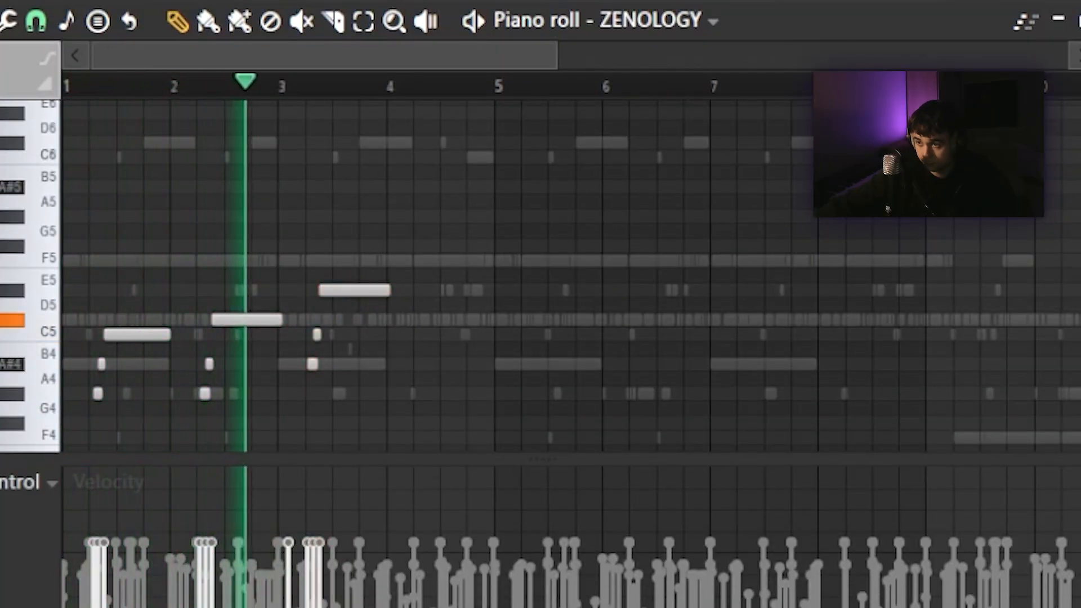
Step: Add an extra A#4 early in bar 3 and build a bar 4 run of C5, C5, D#5 and F5
{"action": "scroll", "coordinate": [579, 265], "scroll_direction": "up", "scroll_amount": 2}
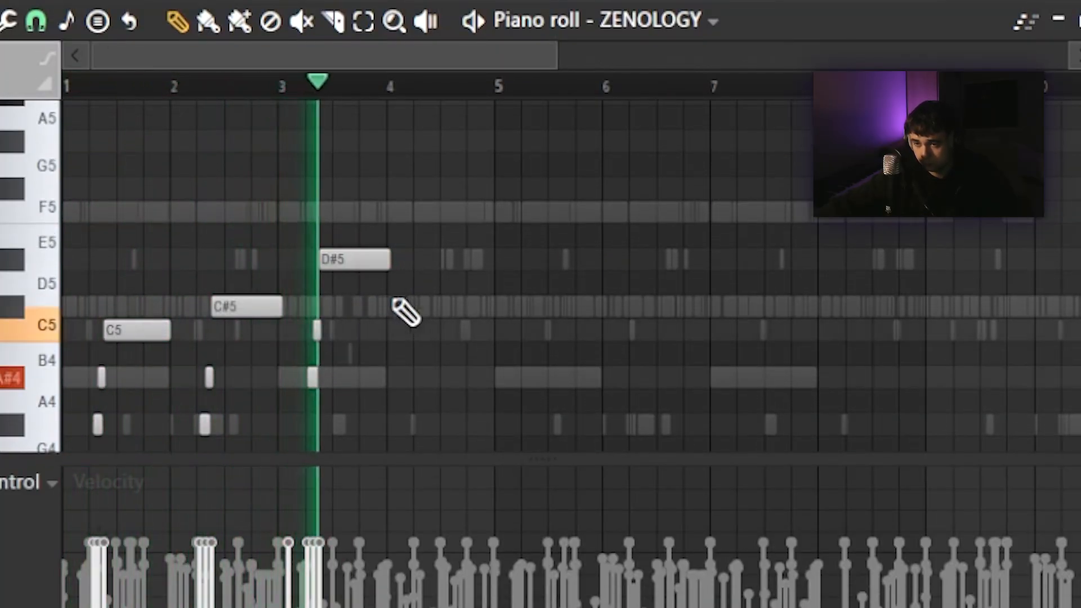
{"action": "scroll", "coordinate": [398, 271], "scroll_direction": "up", "scroll_amount": 3}
{"action": "key", "text": "space"}
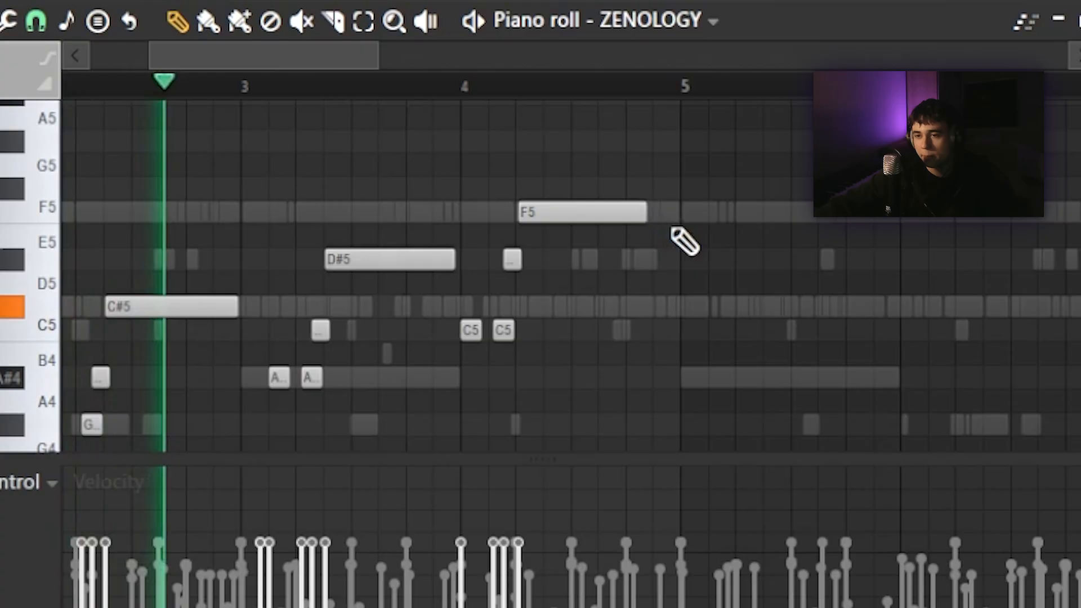
{"action": "scroll", "coordinate": [495, 251], "scroll_direction": "down", "scroll_amount": 2}
{"action": "scroll", "coordinate": [431, 248], "scroll_direction": "up", "scroll_amount": 2}
Step: Copy the run into bars 5 and 6, using A#4, A#4, C#5, F5 and C5, C5, C#5, G#5
{"action": "left_click", "coordinate": [441, 212], "text": "ctrl"}
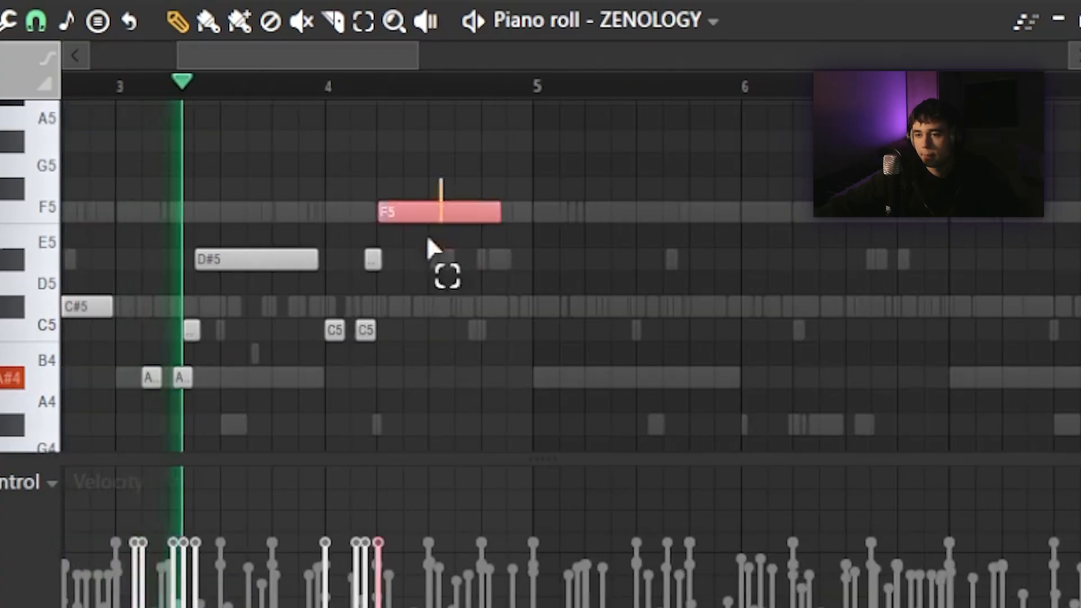
{"action": "left_click_drag", "start_coordinate": [442, 176], "coordinate": [346, 360]}
{"action": "left_click_drag", "start_coordinate": [336, 317], "coordinate": [556, 305]}
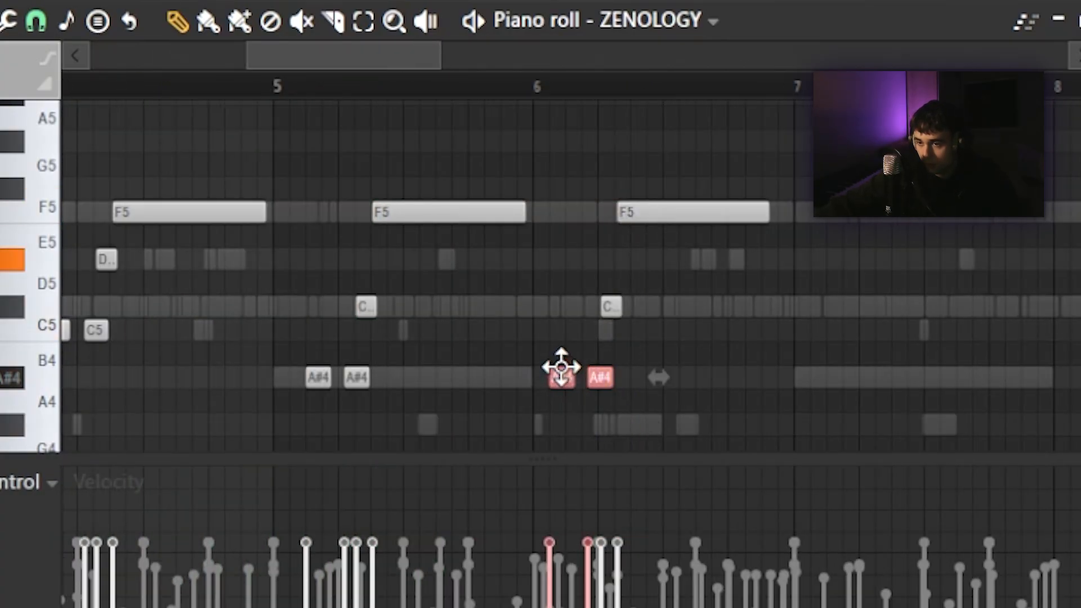
{"action": "left_click_drag", "start_coordinate": [655, 218], "coordinate": [661, 140]}
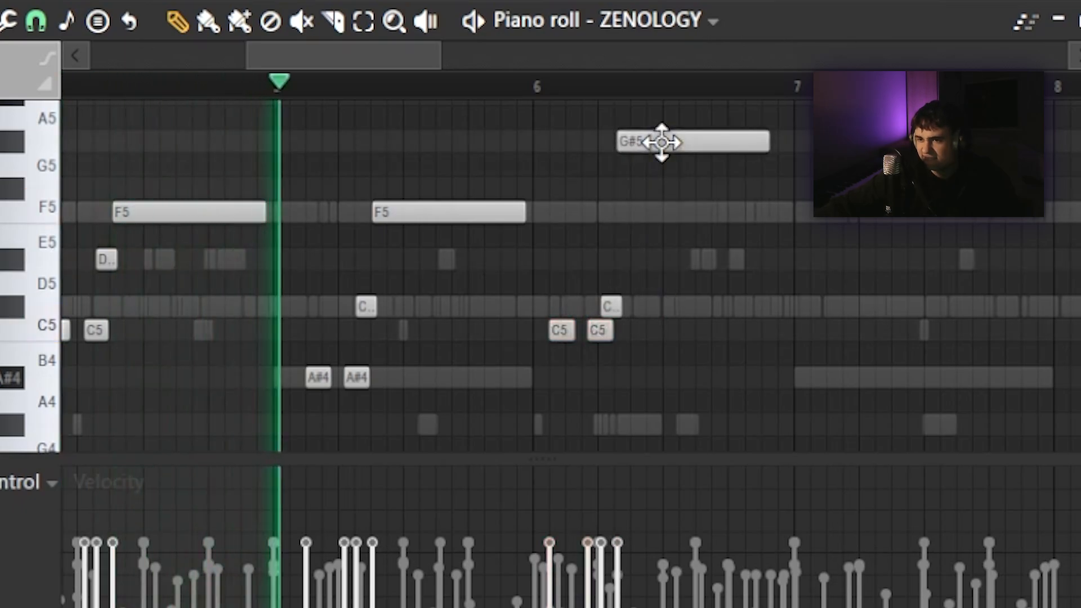
Step: Place runs of F5, F5, G#5 and a long C6 in bars 7 and 8 of the ZENOLOGY melody
{"action": "scroll", "coordinate": [502, 318], "scroll_direction": "down", "scroll_amount": 5}
{"action": "scroll", "coordinate": [423, 301], "scroll_direction": "up", "scroll_amount": 4}
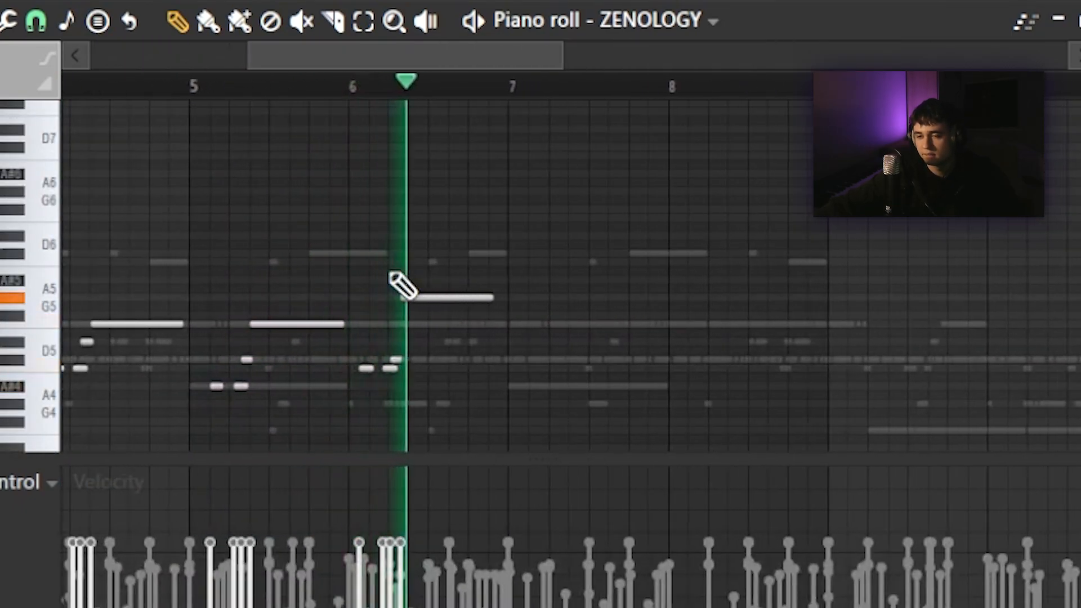
{"action": "scroll", "coordinate": [442, 333], "scroll_direction": "down", "scroll_amount": 2}
{"action": "scroll", "coordinate": [451, 335], "scroll_direction": "up", "scroll_amount": 4}
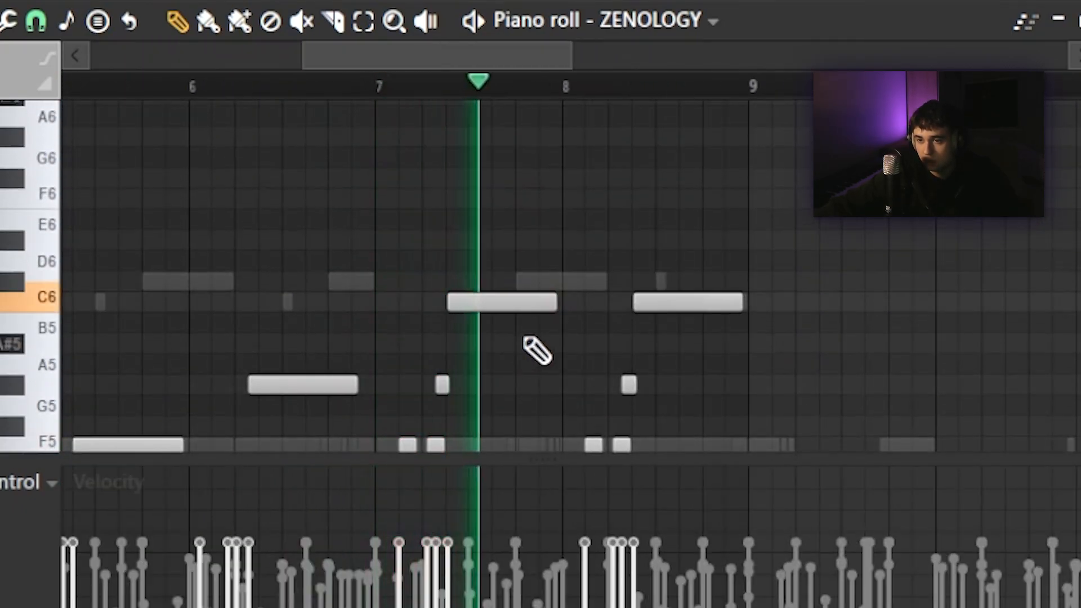
{"action": "scroll", "coordinate": [571, 328], "scroll_direction": "down", "scroll_amount": 3}
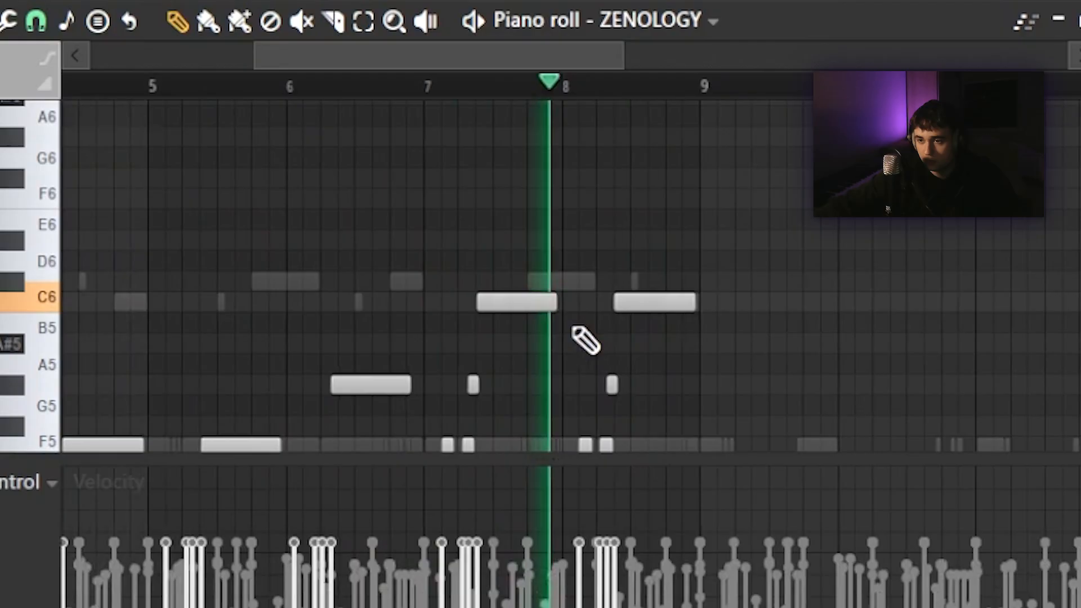
Step: Change bar 7's run to A#4, A#4, C#5 and F5, keep bar 8's long note at C6, and play the melody back
{"action": "left_click_drag", "start_coordinate": [630, 302], "coordinate": [630, 280]}
{"action": "scroll", "coordinate": [576, 315], "scroll_direction": "down", "scroll_amount": 1}
{"action": "scroll", "coordinate": [579, 333], "scroll_direction": "down", "scroll_amount": 3}
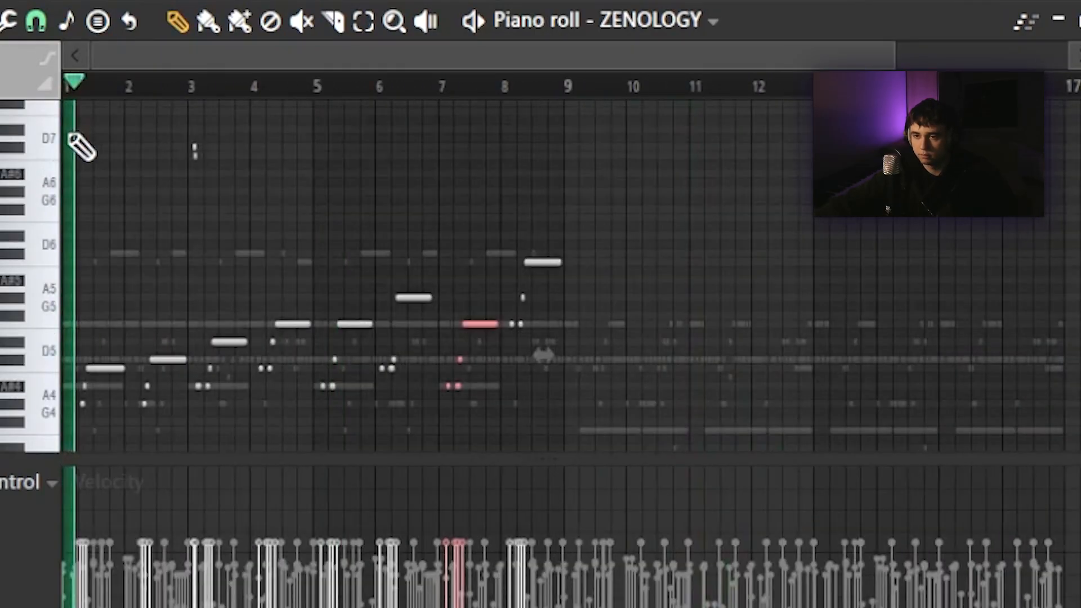
{"action": "scroll", "coordinate": [217, 272], "scroll_direction": "up", "scroll_amount": 6}
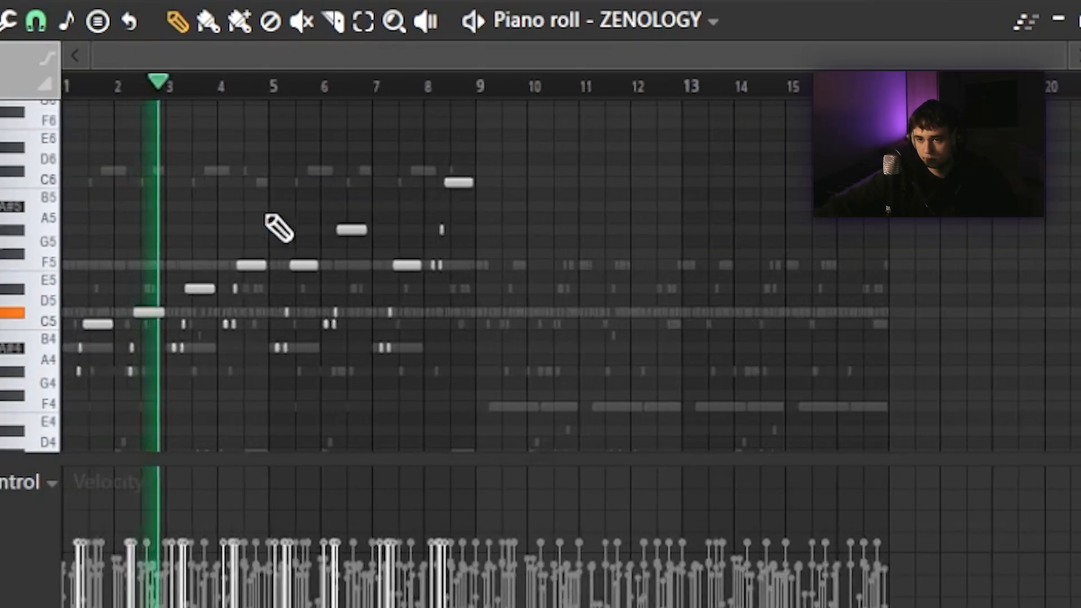
{"action": "scroll", "coordinate": [222, 289], "scroll_direction": "up", "scroll_amount": 5}
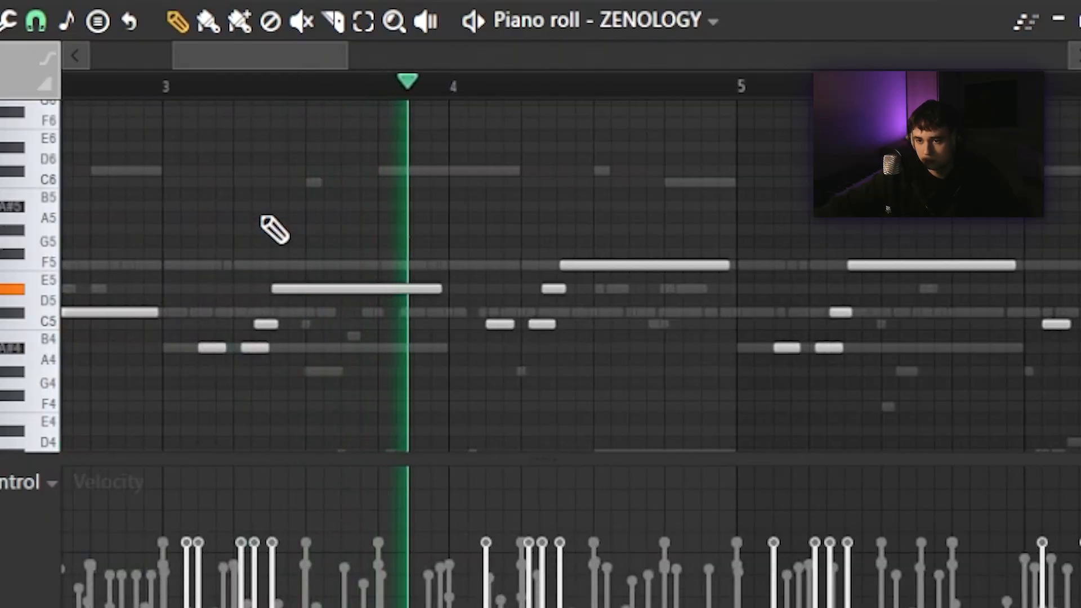
{"action": "right_click", "coordinate": [257, 218], "text": "ctrl"}
{"action": "scroll", "coordinate": [184, 186], "scroll_direction": "up", "scroll_amount": 3}
{"action": "key", "text": "space"}
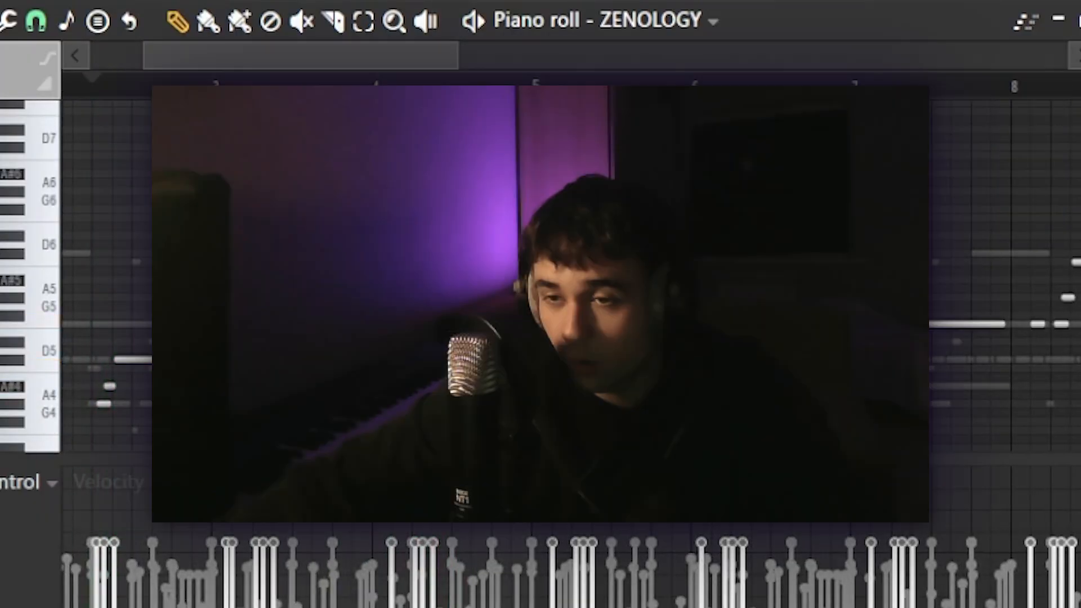
Step: Copy a short high note from the C7 and C#7 pair in bar 3 to the start of bar 4
{"action": "scroll", "coordinate": [214, 155], "scroll_direction": "up", "scroll_amount": 3}
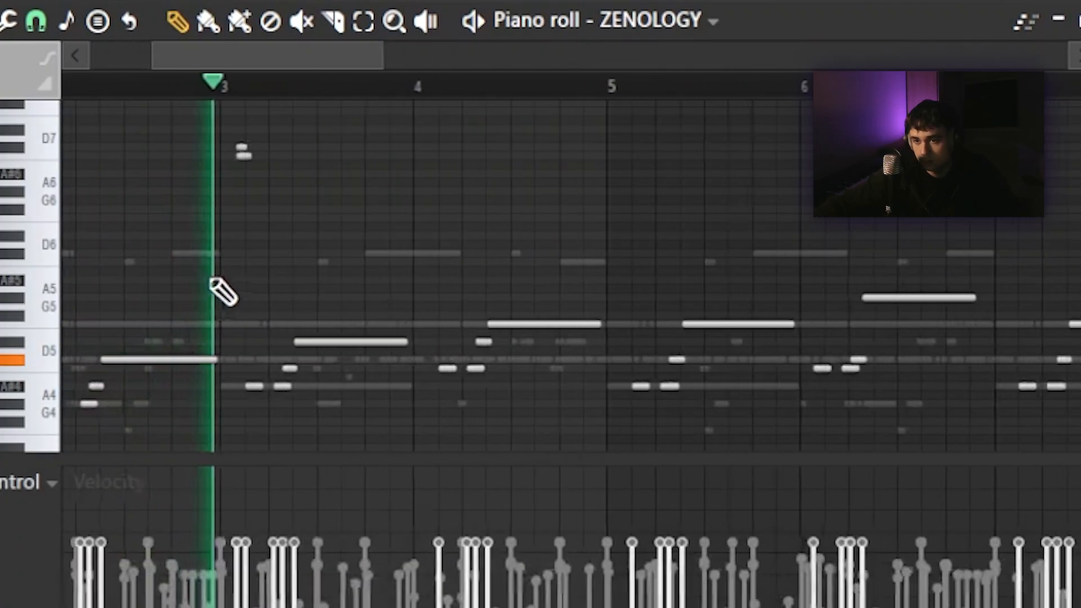
{"action": "scroll", "coordinate": [223, 271], "scroll_direction": "up", "scroll_amount": 1}
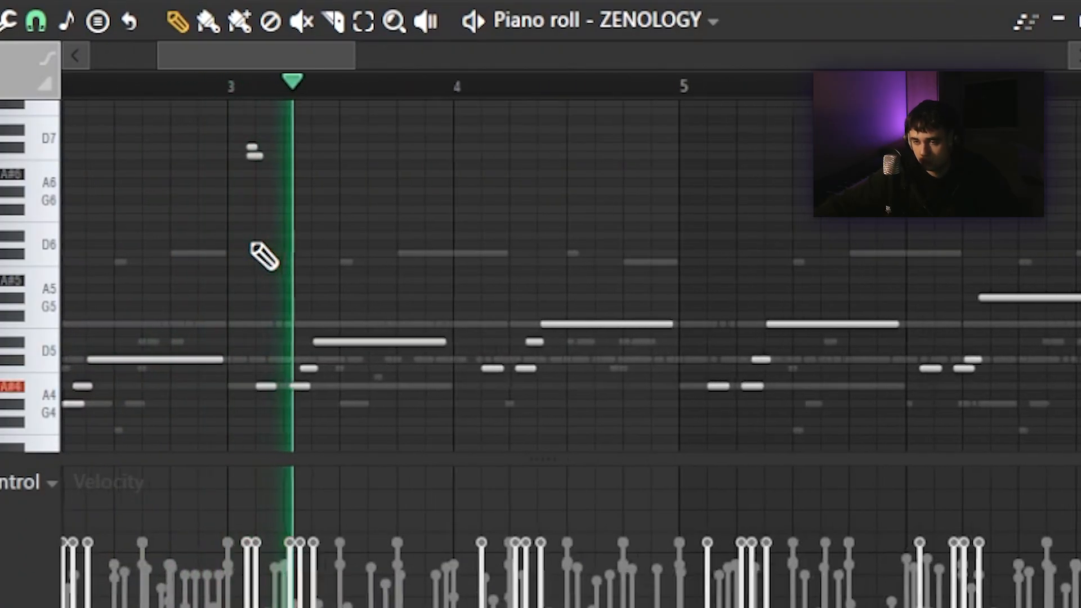
{"action": "scroll", "coordinate": [276, 271], "scroll_direction": "up", "scroll_amount": 4}
{"action": "scroll", "coordinate": [343, 206], "scroll_direction": "down", "scroll_amount": 6}
{"action": "scroll", "coordinate": [211, 149], "scroll_direction": "up", "scroll_amount": 2}
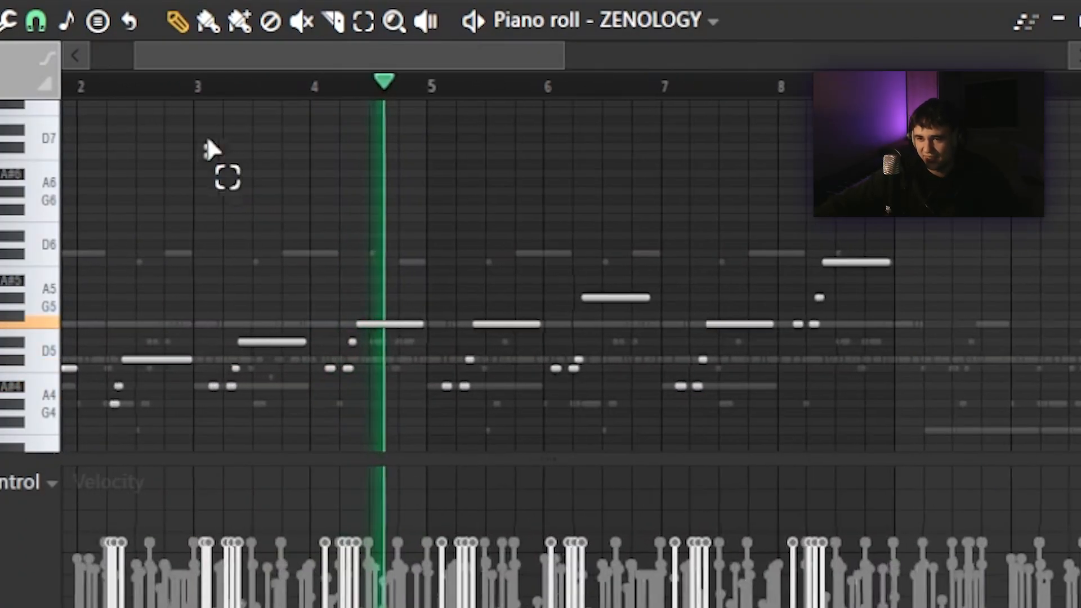
{"action": "scroll", "coordinate": [211, 150], "scroll_direction": "up", "scroll_amount": 2}
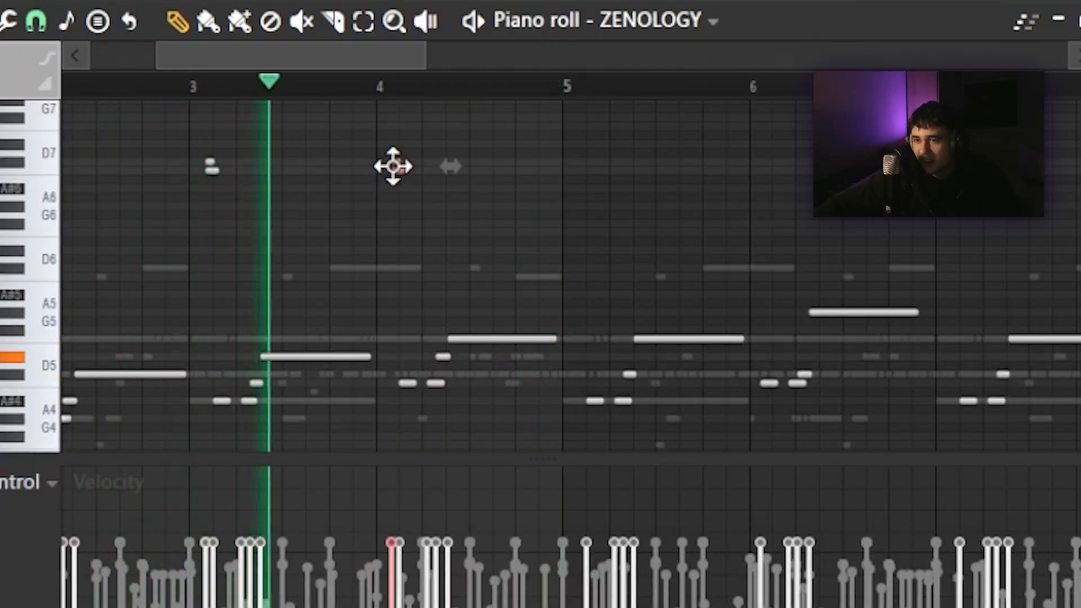
{"action": "scroll", "coordinate": [406, 304], "scroll_direction": "up", "scroll_amount": 3}
{"action": "scroll", "coordinate": [410, 219], "scroll_direction": "down", "scroll_amount": 2}
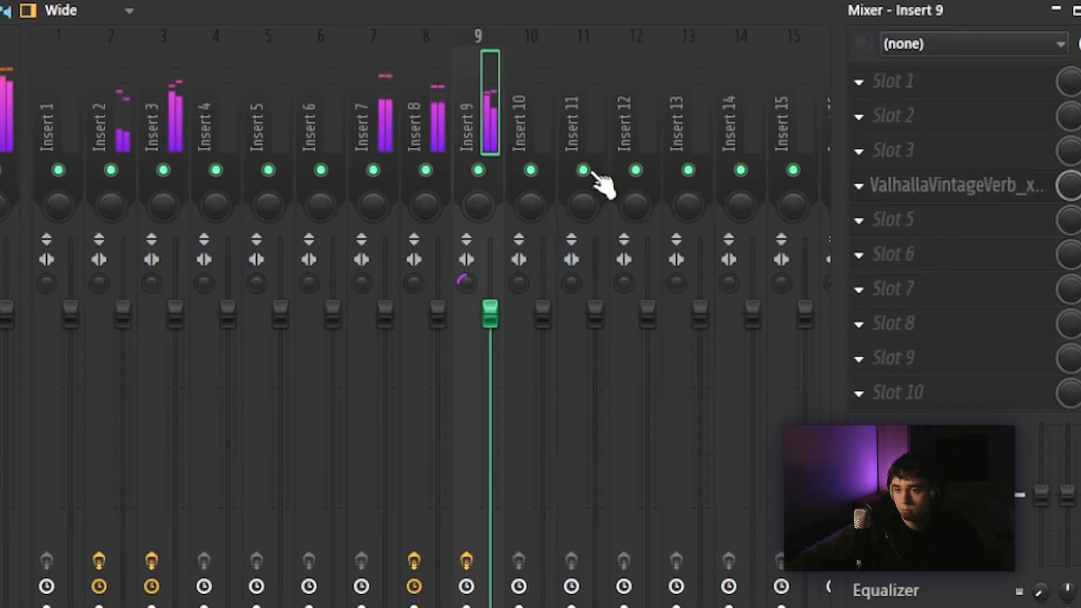
Step: Open the ValhallaVintageVerb reverb on ZENOLOGY's mixer track, Insert 9
{"action": "left_click", "coordinate": [986, 189]}
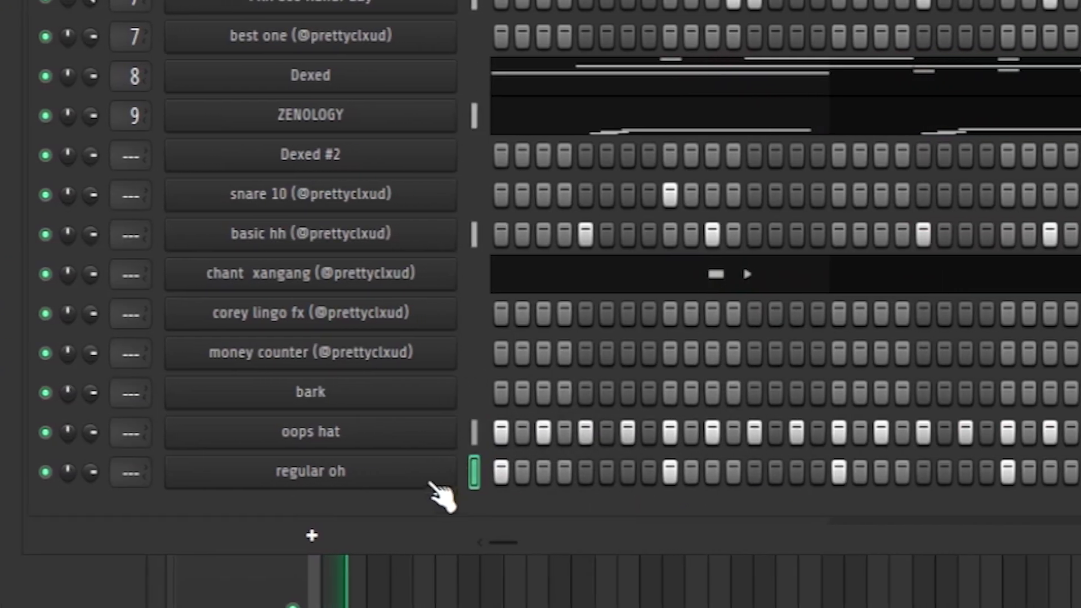
Step: Fill the regular oh channel with a hit every 8 steps
{"action": "right_click", "coordinate": [402, 473]}
{"action": "left_click", "coordinate": [478, 398]}
{"action": "right_click", "coordinate": [397, 471]}
{"action": "left_click", "coordinate": [494, 372]}
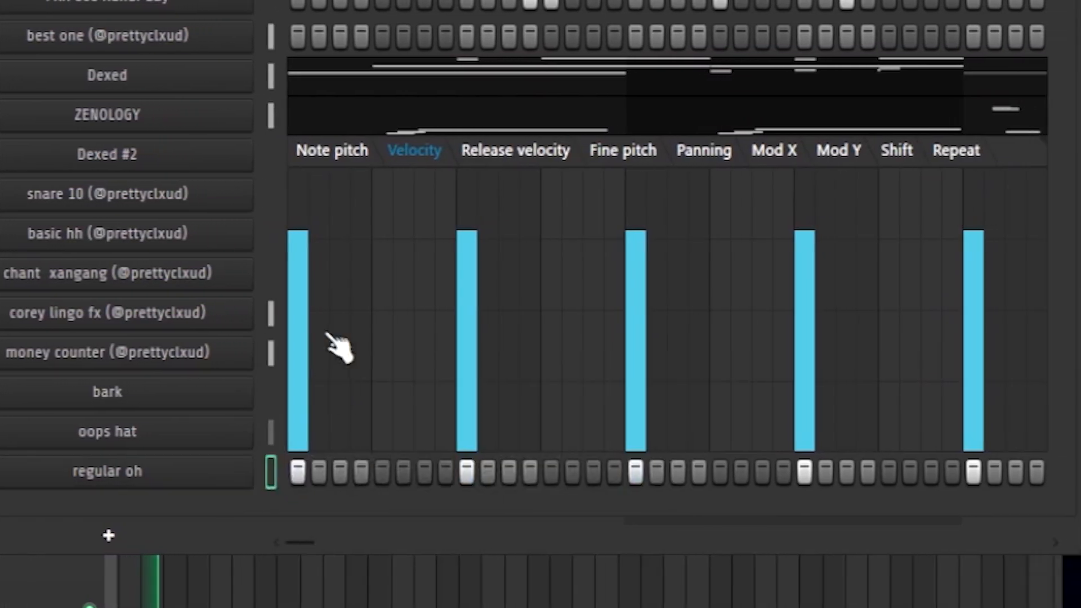
Step: Double the oops hat density from bar 5 to bar 9 by placing copied notes between the existing hits
{"action": "left_click_drag", "start_coordinate": [418, 229], "coordinate": [990, 287]}
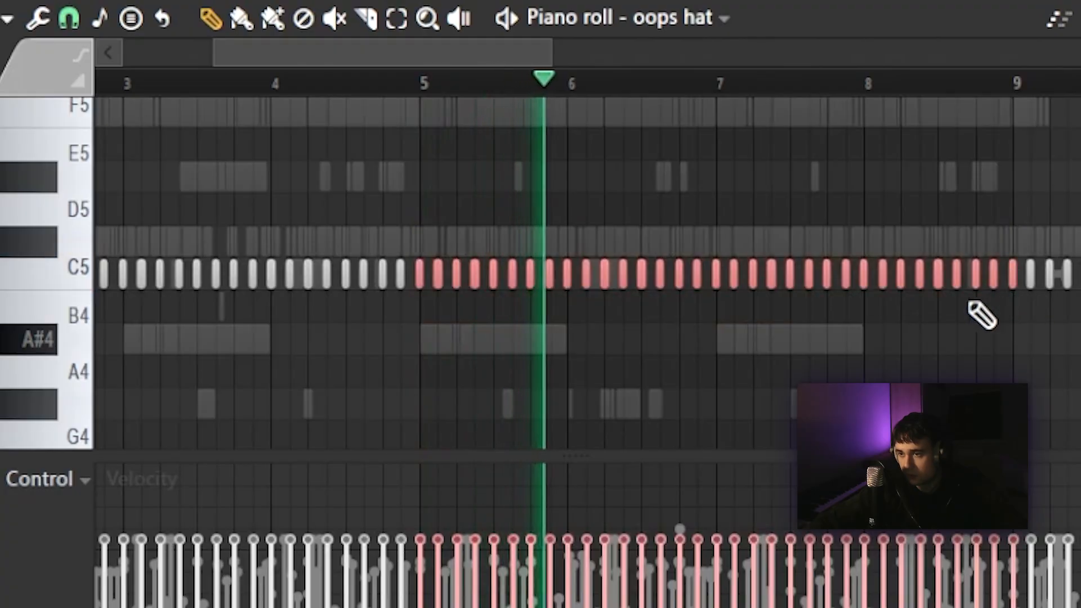
{"action": "scroll", "coordinate": [963, 298], "scroll_direction": "up", "scroll_amount": 3}
{"action": "scroll", "coordinate": [842, 285], "scroll_direction": "down", "scroll_amount": 3}
{"action": "scroll", "coordinate": [840, 285], "scroll_direction": "up", "scroll_amount": 3}
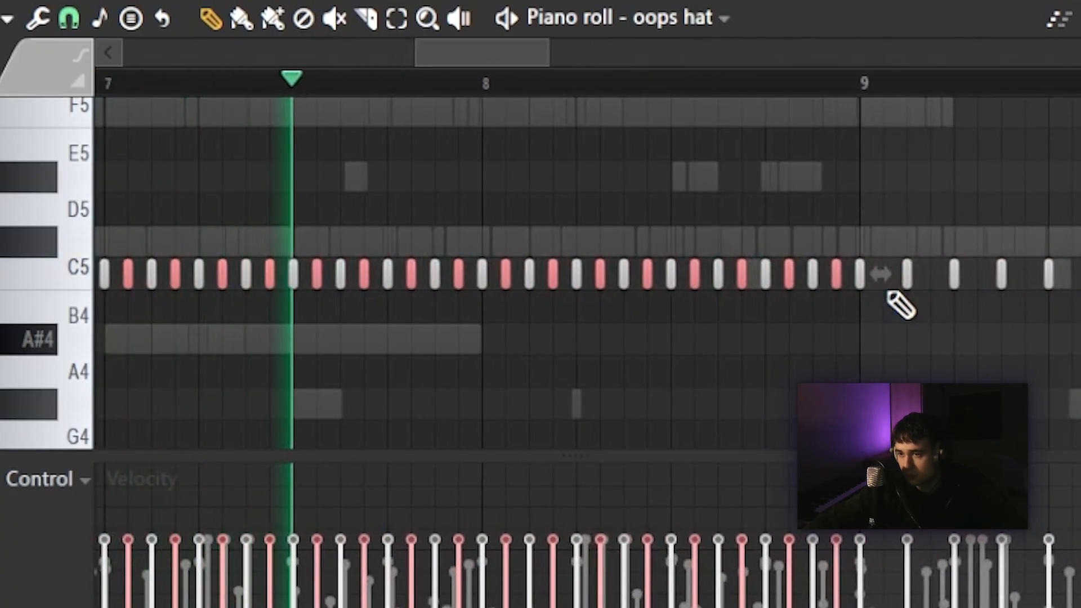
{"action": "scroll", "coordinate": [888, 292], "scroll_direction": "down", "scroll_amount": 4}
{"action": "scroll", "coordinate": [535, 315], "scroll_direction": "up", "scroll_amount": 4}
{"action": "key", "text": "ctrl+d"}
Step: Delete all oops hat notes from bar 9 onward
{"action": "right_click", "coordinate": [414, 273]}
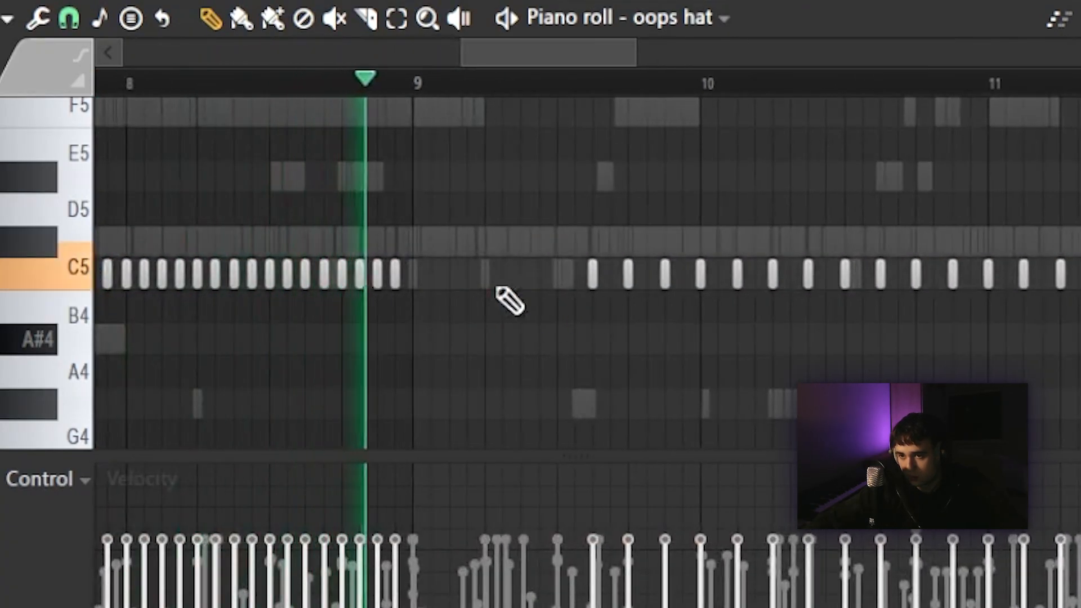
{"action": "scroll", "coordinate": [510, 302], "scroll_direction": "down", "scroll_amount": 4}
{"action": "left_click_drag", "start_coordinate": [511, 279], "coordinate": [912, 290]}
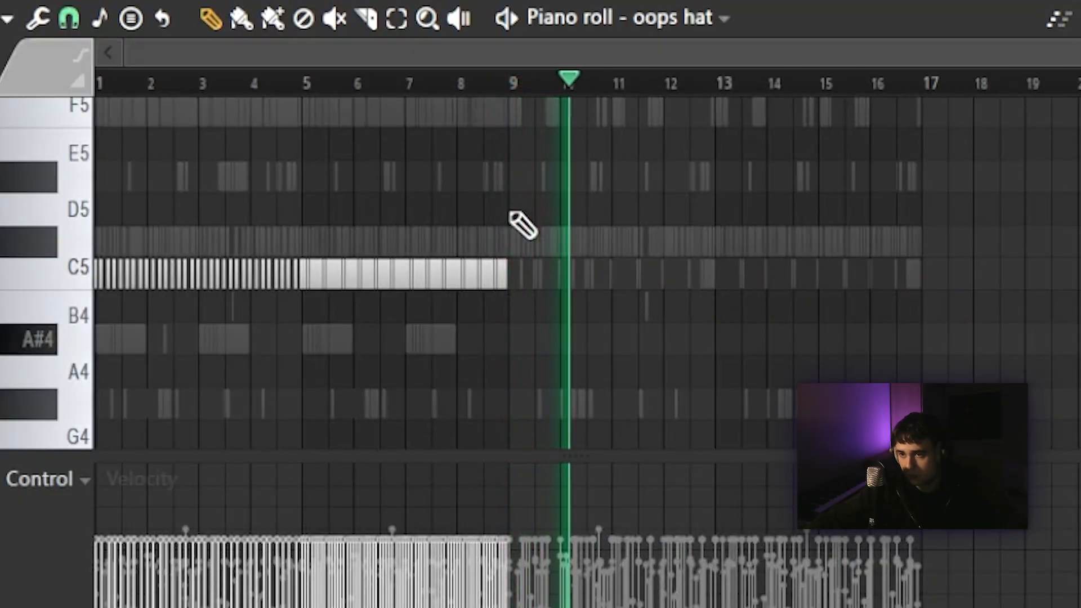
Step: Duplicate the oops hat pattern in bars 1 to 8 directly after itself from bar 9, and clear the selection
{"action": "left_click_drag", "start_coordinate": [513, 83], "coordinate": [99, 83]}
{"action": "key", "text": "ctrl+b"}
{"action": "key", "text": "ctrl+d"}
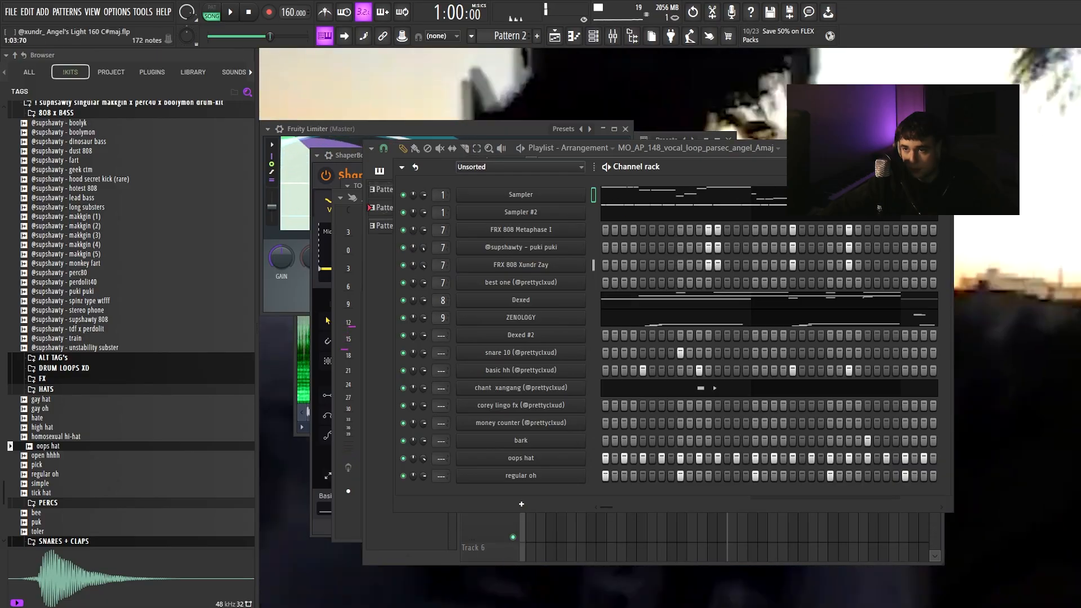
{"action": "key", "text": "F6"}
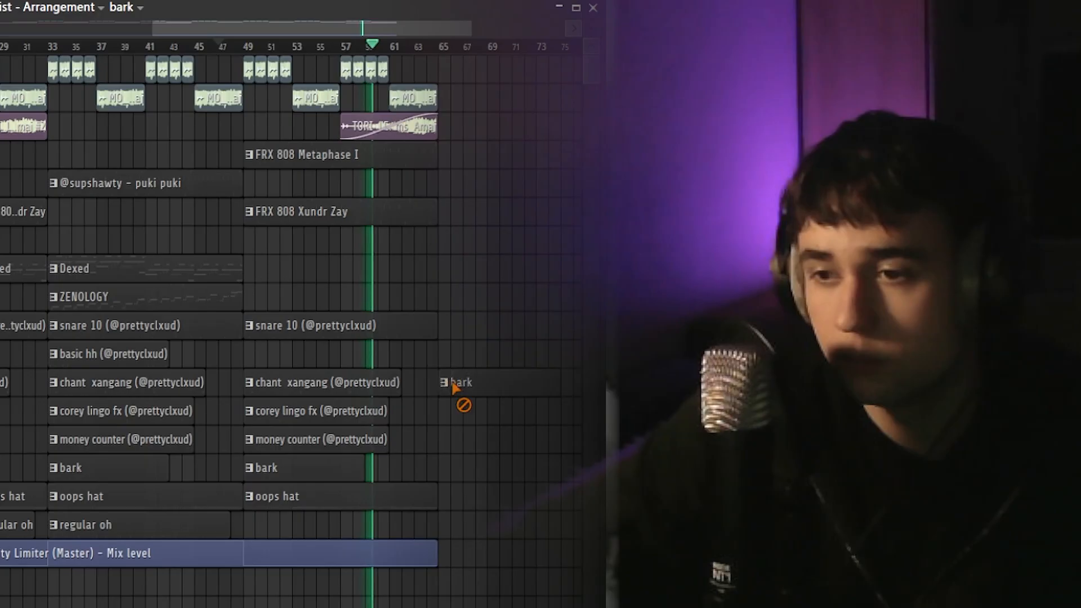
{"action": "scroll", "coordinate": [464, 406], "scroll_direction": "down", "scroll_amount": 2}
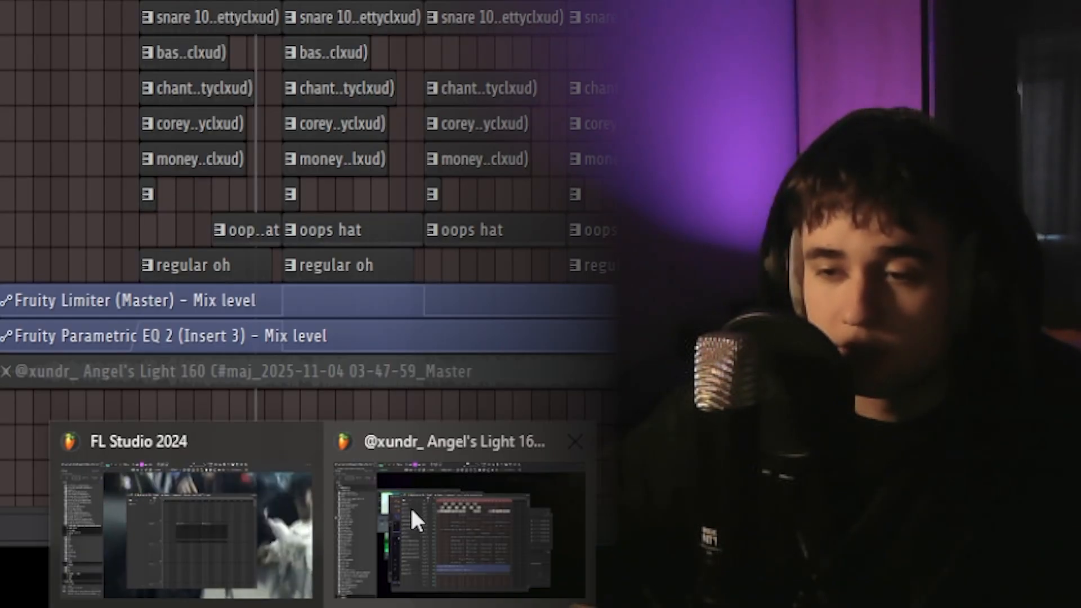
{"action": "left_click", "coordinate": [131, 545]}
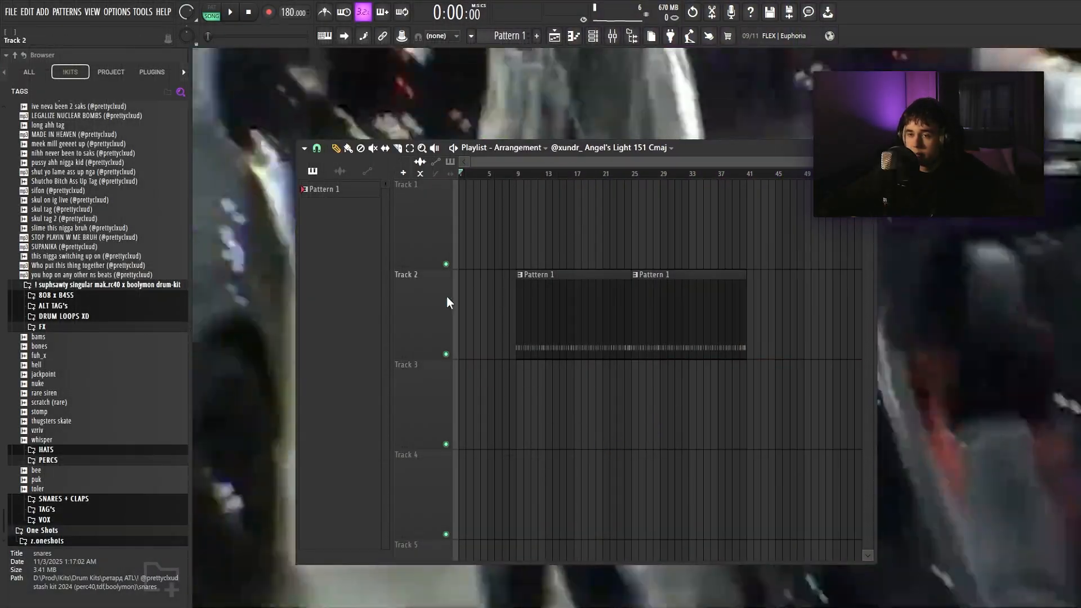
{"action": "left_click", "coordinate": [483, 596]}
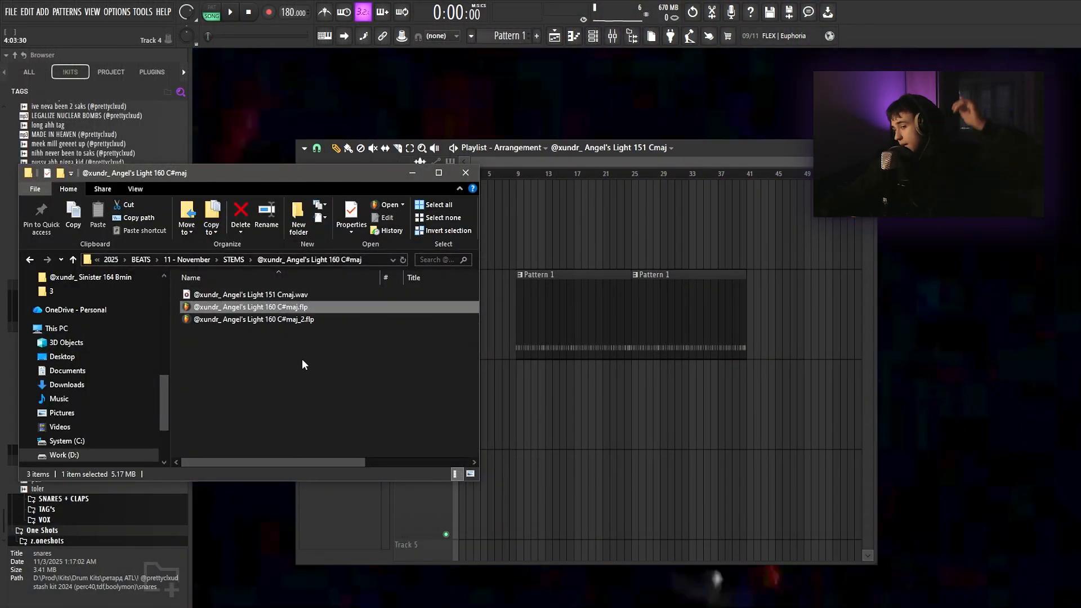
{"action": "key", "text": "alt+Tab"}
{"action": "left_click", "coordinate": [463, 229]}
{"action": "scroll", "coordinate": [491, 189], "scroll_direction": "down", "scroll_amount": 3}
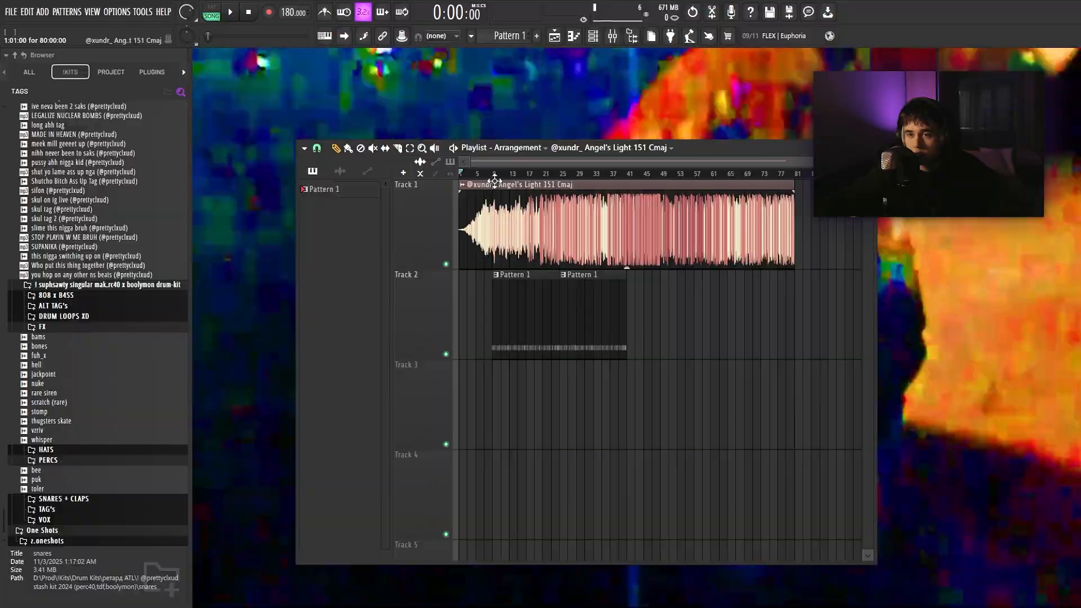
{"action": "key", "text": "space"}
{"action": "left_click", "coordinate": [497, 174]}
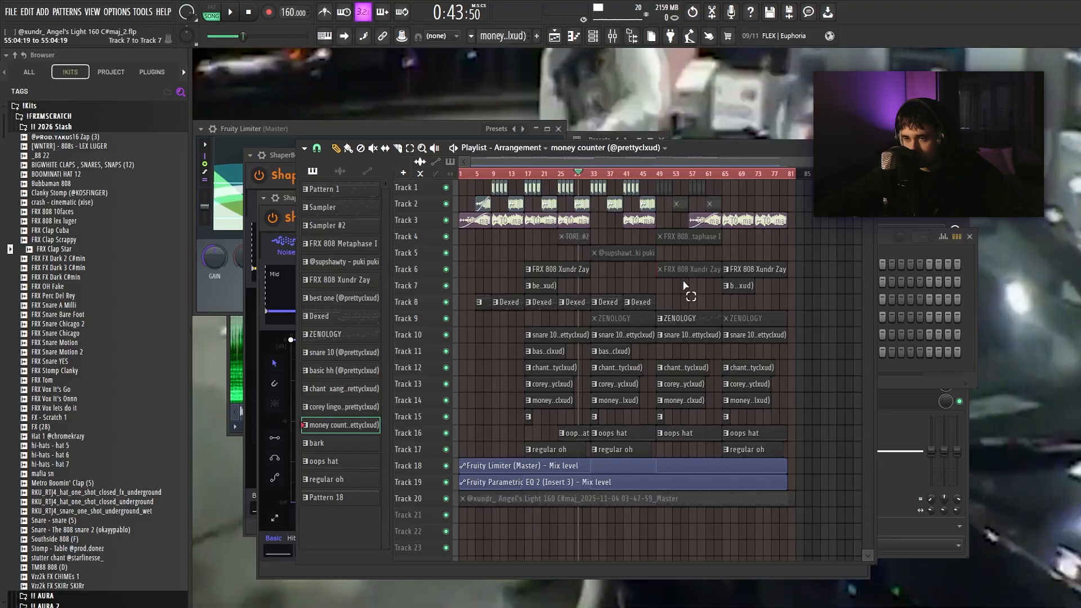
{"action": "left_click_drag", "start_coordinate": [685, 285], "coordinate": [642, 241]}
{"action": "left_click", "coordinate": [11, 11]}
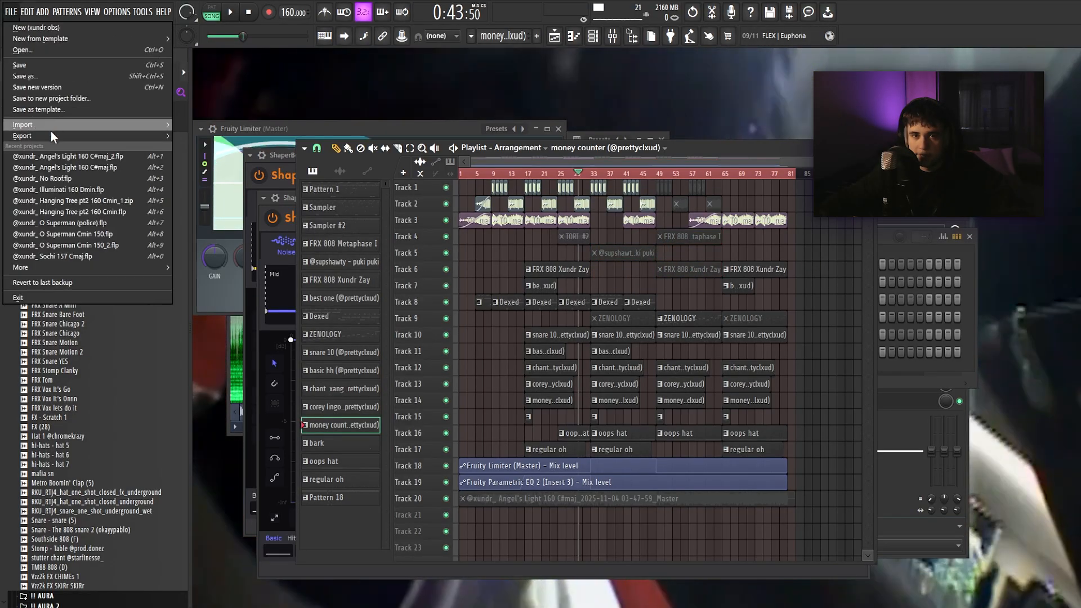
{"action": "mouse_move", "coordinate": [51, 135]}
{"action": "left_click", "coordinate": [193, 147]}
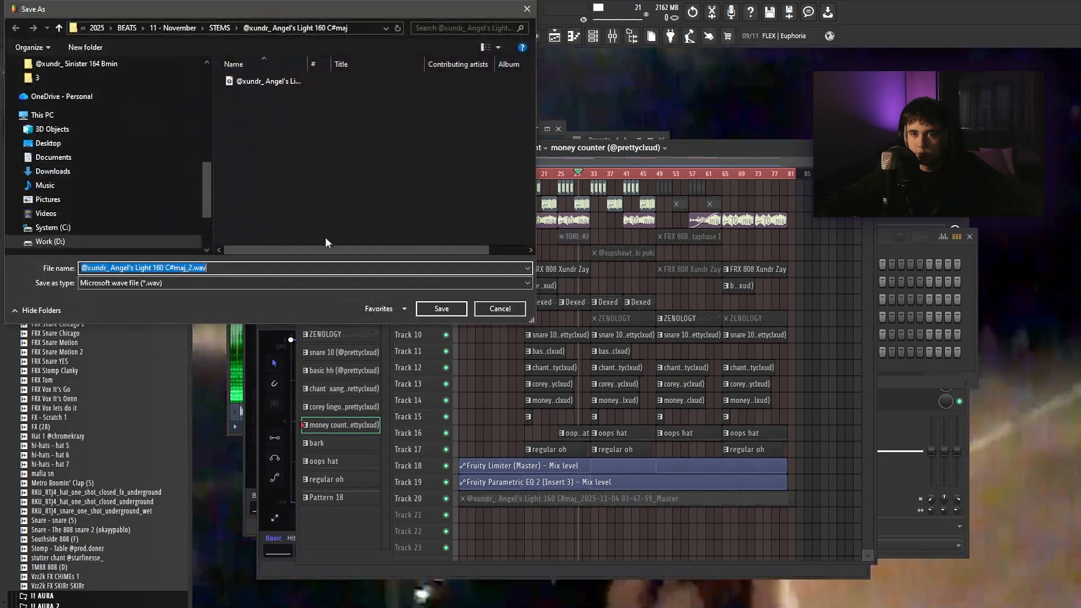
{"action": "left_click", "coordinate": [433, 311]}
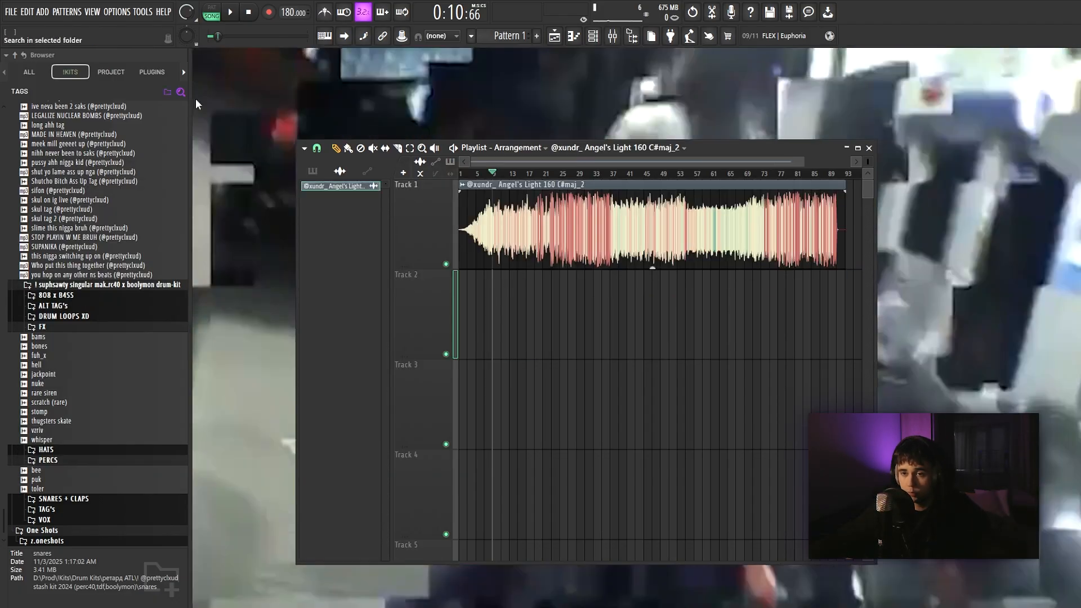
Step: Fit the exported audio clip to 160 BPM with Resample stretching, and raise the project tempo to 180 BPM
{"action": "left_click_drag", "start_coordinate": [472, 173], "coordinate": [457, 171]}
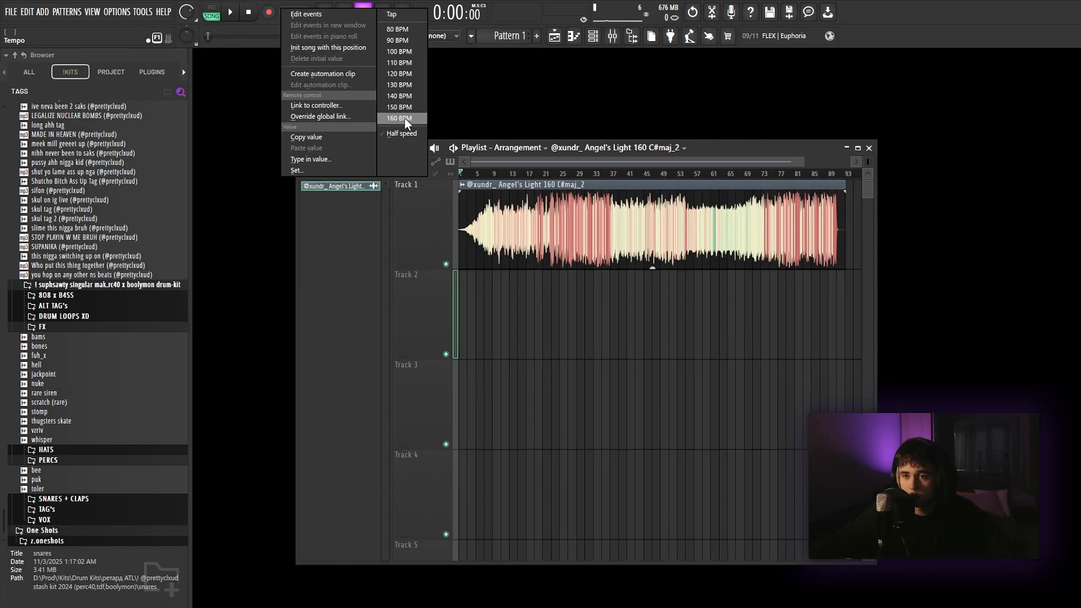
{"action": "left_click", "coordinate": [404, 118]}
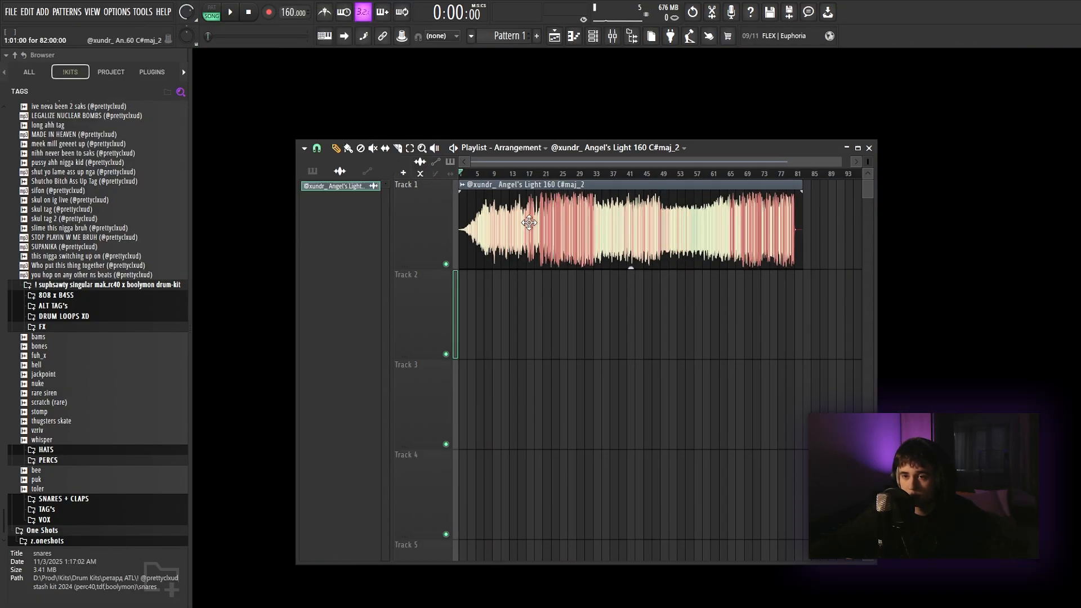
{"action": "double_click", "coordinate": [529, 223]}
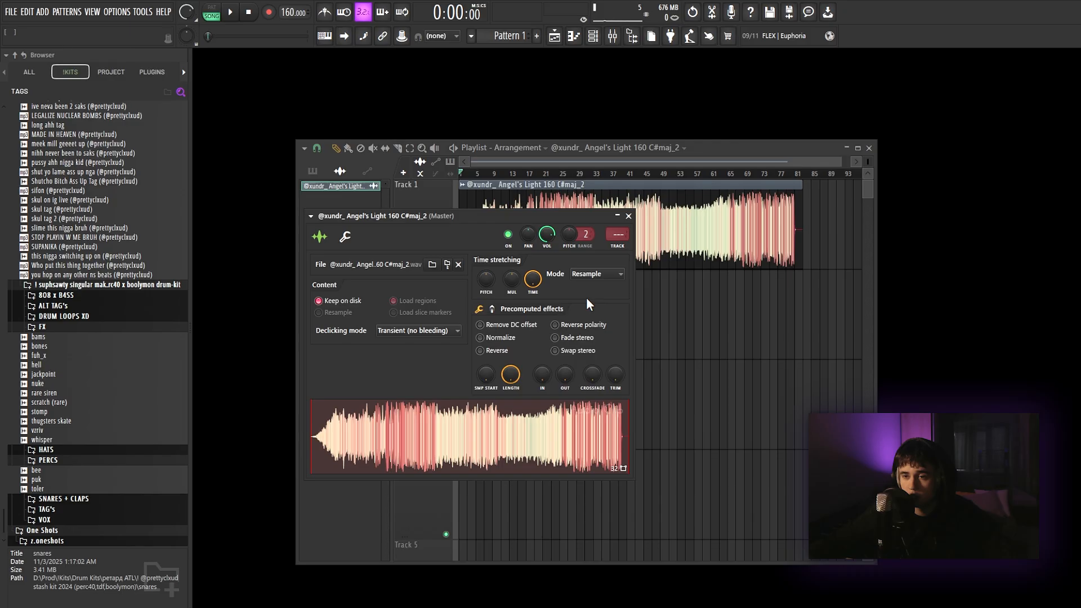
{"action": "key", "text": "Escape"}
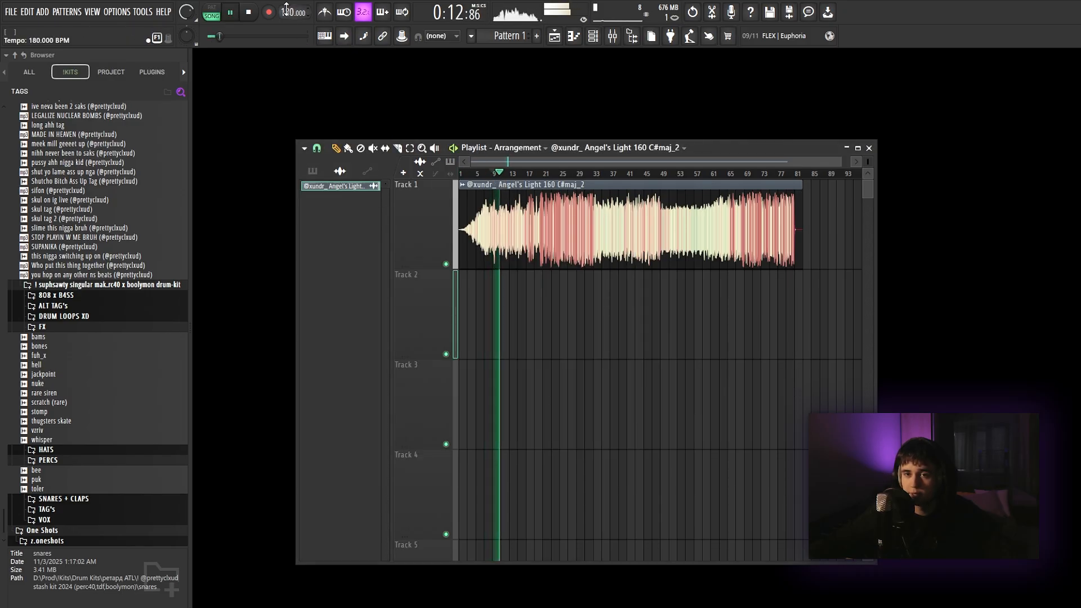
Step: Place two back-to-back Pattern 1 clips on Track 2 starting at bar 9, stop playback and solo that track
{"action": "scroll", "coordinate": [660, 266], "scroll_direction": "up", "scroll_amount": 4}
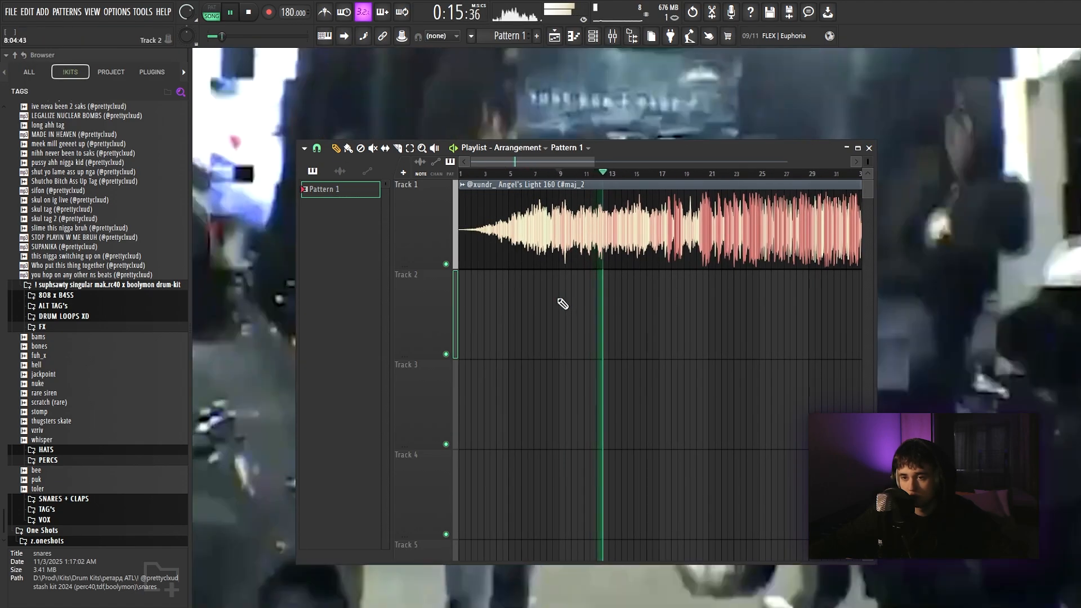
{"action": "left_click", "coordinate": [561, 291]}
{"action": "scroll", "coordinate": [619, 300], "scroll_direction": "down", "scroll_amount": 3}
{"action": "left_click_drag", "start_coordinate": [624, 302], "coordinate": [683, 316], "text": "shift"}
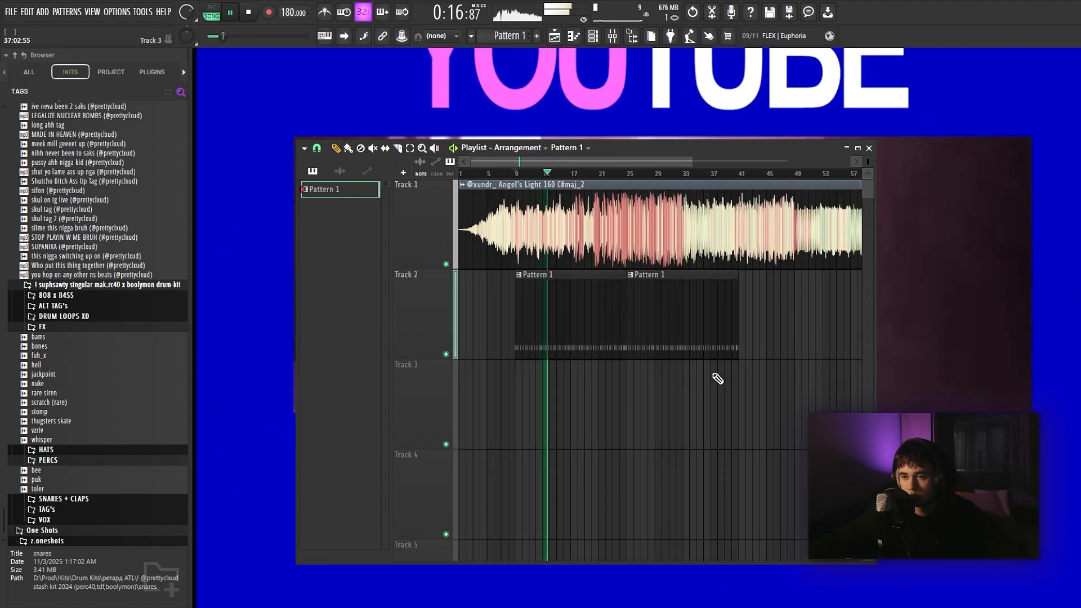
{"action": "key", "text": "space"}
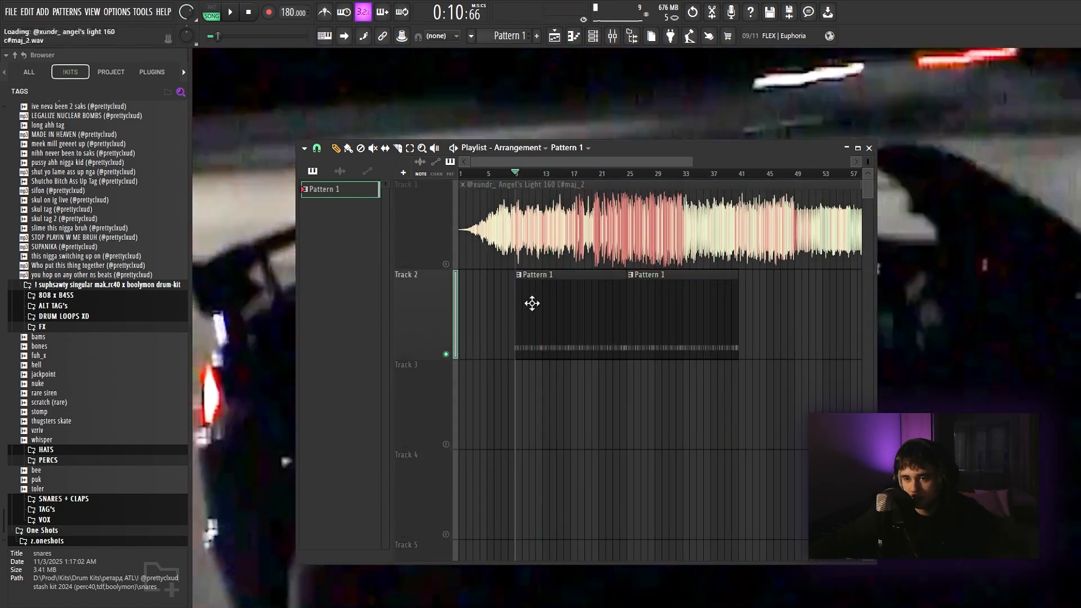
Step: Play Pattern 1 and examine the rhythm and velocities of the [Dolor] Jerk Snare (1) notes in the piano roll
{"action": "double_click", "coordinate": [534, 302]}
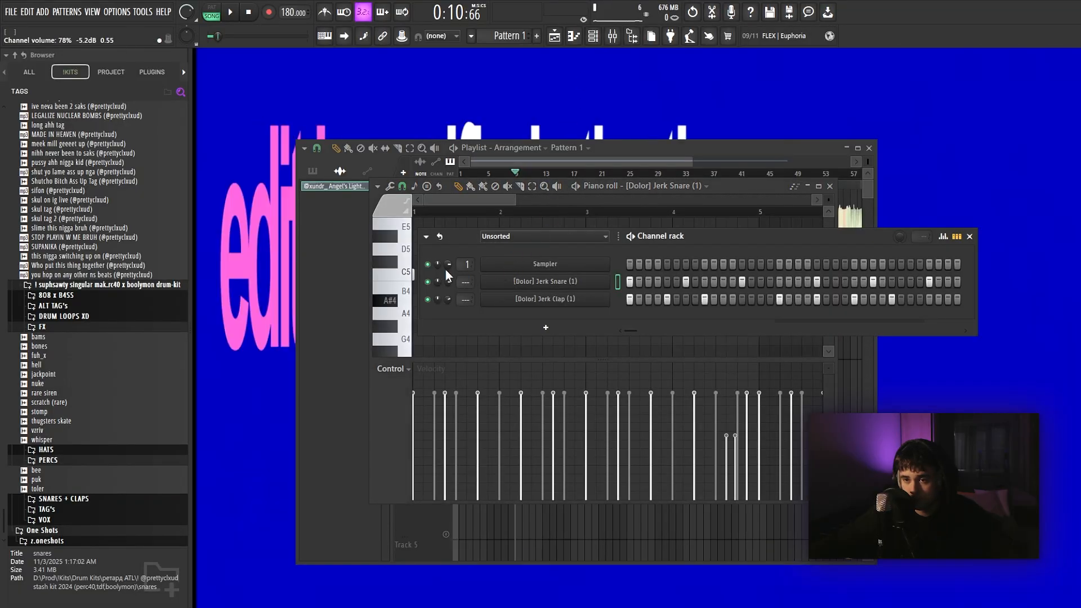
{"action": "key", "text": "F7"}
{"action": "key", "text": "space"}
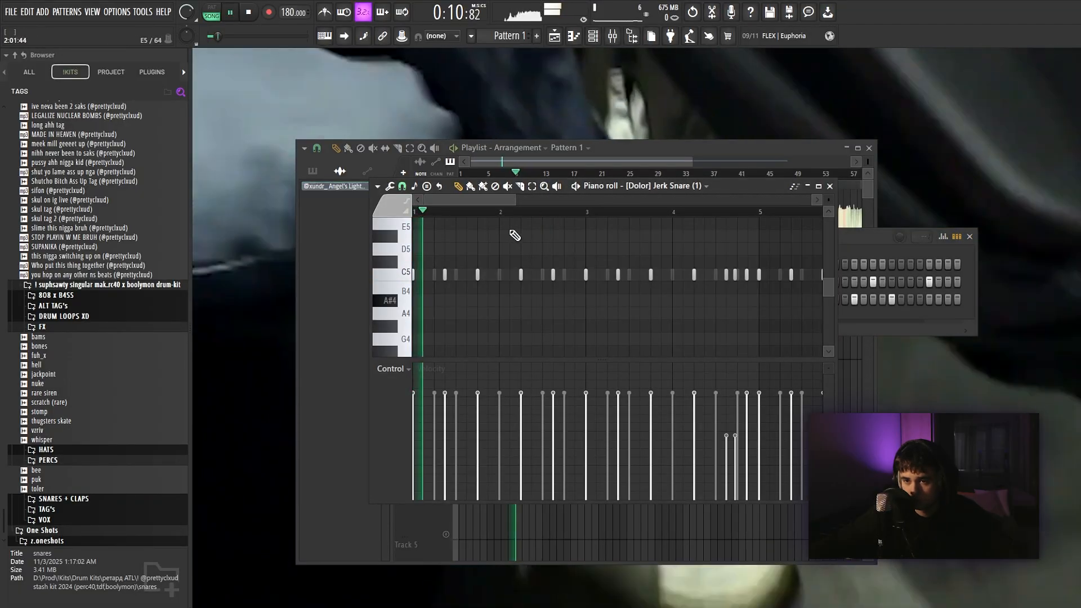
{"action": "left_click_drag", "start_coordinate": [521, 200], "coordinate": [474, 200]}
{"action": "scroll", "coordinate": [622, 269], "scroll_direction": "down", "scroll_amount": 3}
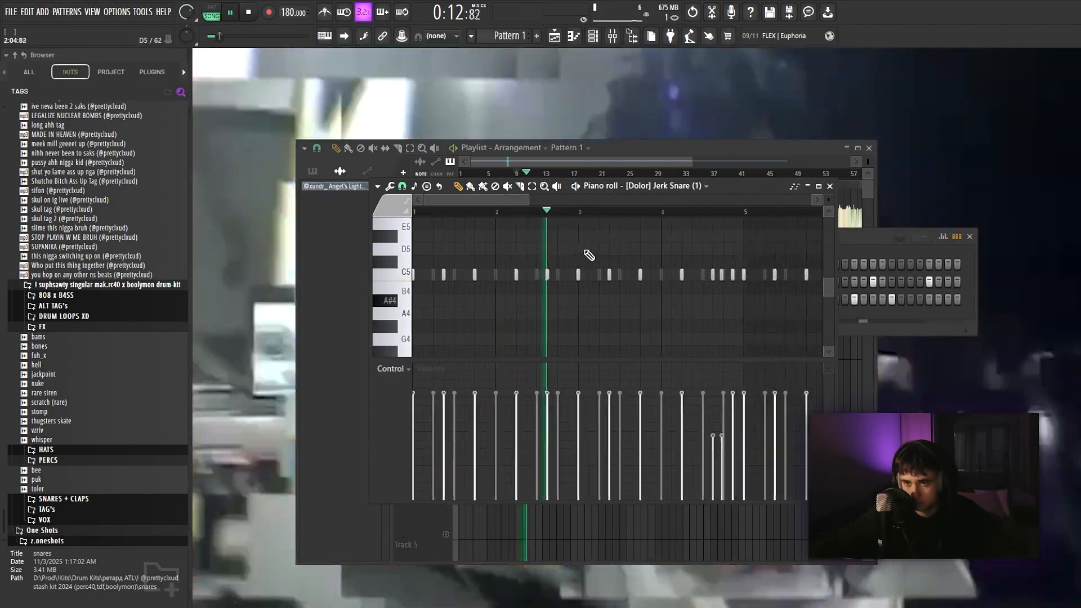
{"action": "scroll", "coordinate": [661, 255], "scroll_direction": "up", "scroll_amount": 4}
{"action": "scroll", "coordinate": [582, 259], "scroll_direction": "down", "scroll_amount": 2}
{"action": "scroll", "coordinate": [681, 276], "scroll_direction": "up", "scroll_amount": 2}
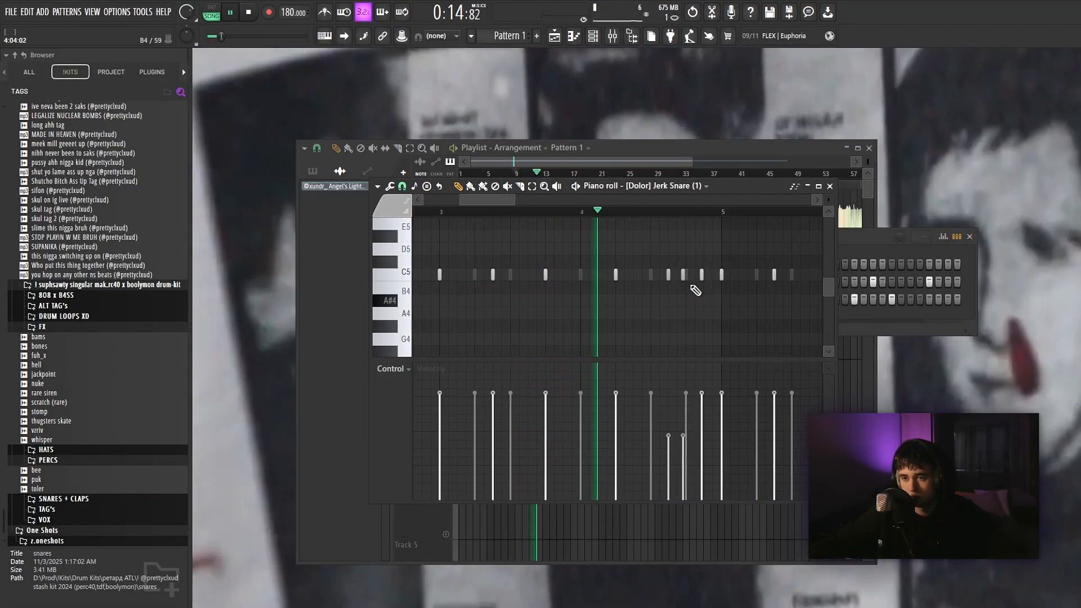
{"action": "scroll", "coordinate": [630, 296], "scroll_direction": "down", "scroll_amount": 1}
Step: Preview [Dolor] Jerk Snare (1) from the 808 Dolor JERK Drum Kit's Snare folder, and inspect the clap and snare notes
{"action": "scroll", "coordinate": [84, 479], "scroll_direction": "up", "scroll_amount": 20}
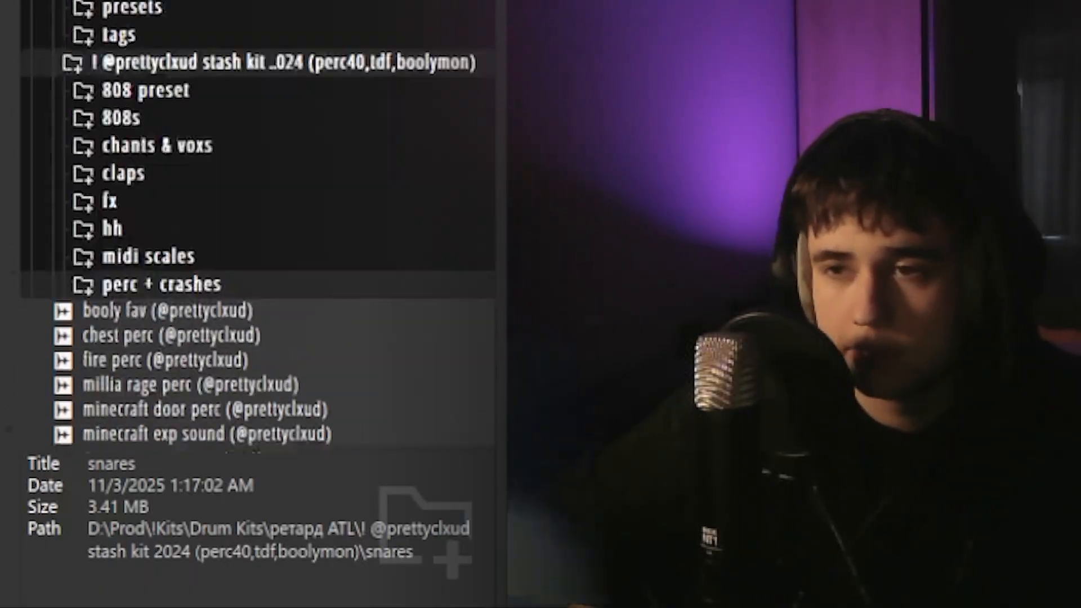
{"action": "left_click", "coordinate": [79, 508]}
{"action": "left_click", "coordinate": [44, 501]}
{"action": "left_click", "coordinate": [65, 511]}
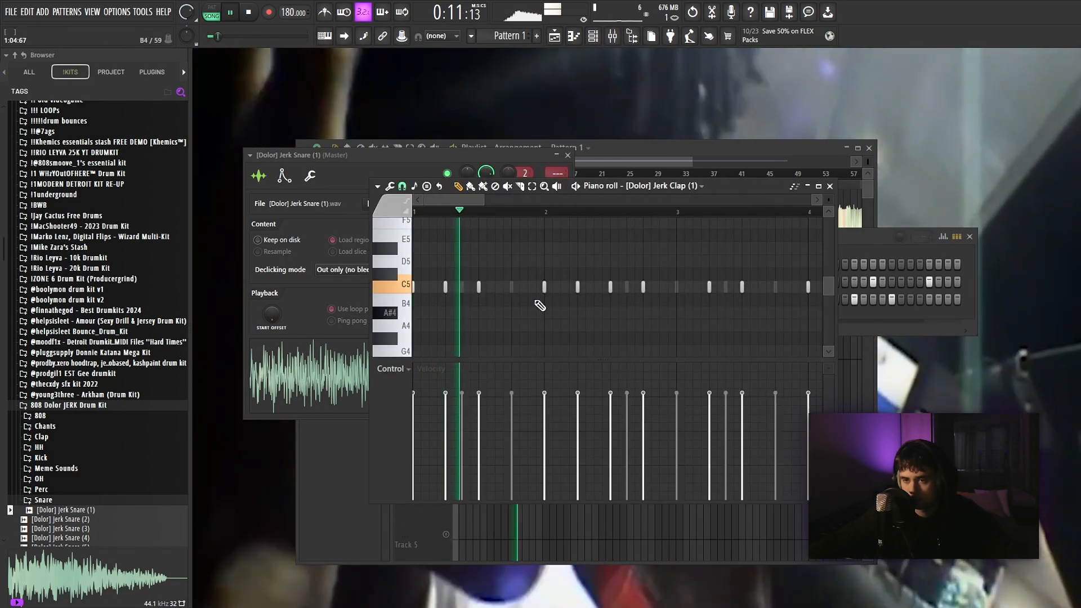
{"action": "scroll", "coordinate": [524, 310], "scroll_direction": "down", "scroll_amount": 3}
{"action": "scroll", "coordinate": [545, 309], "scroll_direction": "down", "scroll_amount": 4}
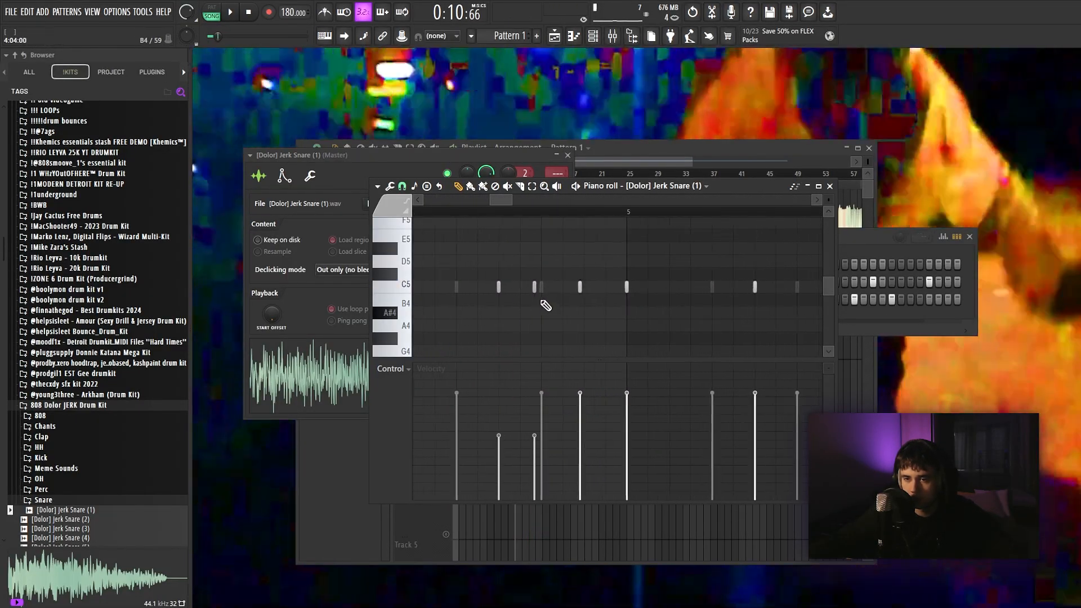
Step: Duplicate the Pattern 1 clips along Track 2 so the drums continue from bar 41 under the audio
{"action": "scroll", "coordinate": [560, 304], "scroll_direction": "down", "scroll_amount": 4}
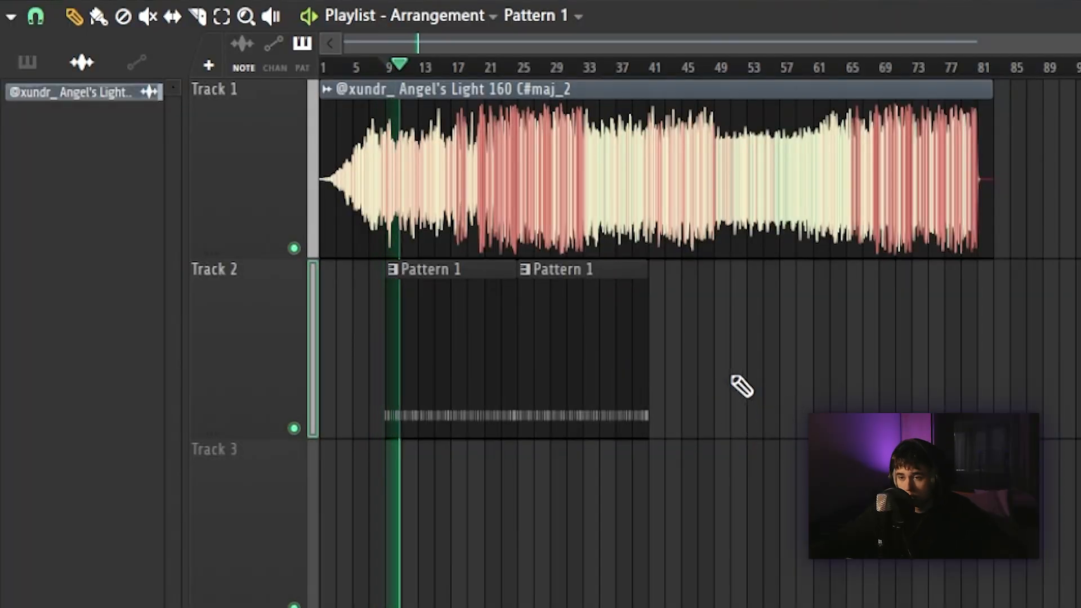
{"action": "key", "text": "ctrl+b"}
{"action": "key", "text": "ctrl+b"}
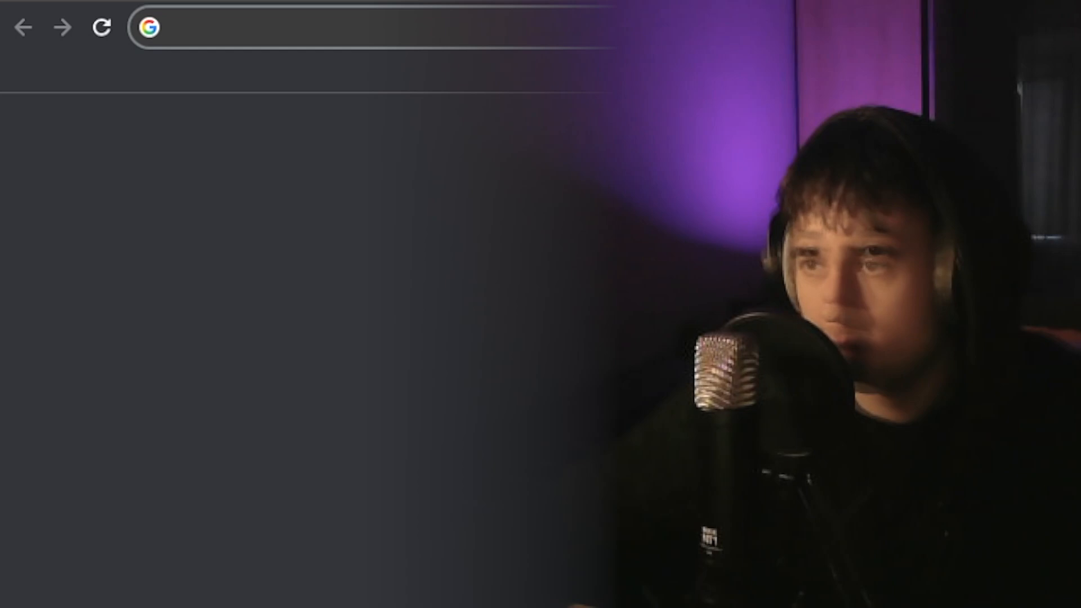
Step: Switch to the web browser and open the calculator for a sample's tempo after pitch-shifting
{"action": "type", "text": "pi"}
{"action": "key", "text": "BackSpace"}
{"action": "key", "text": "BackSpace"}
{"action": "key", "text": "BackSpace"}
{"action": "type", "text": "pinterest"}
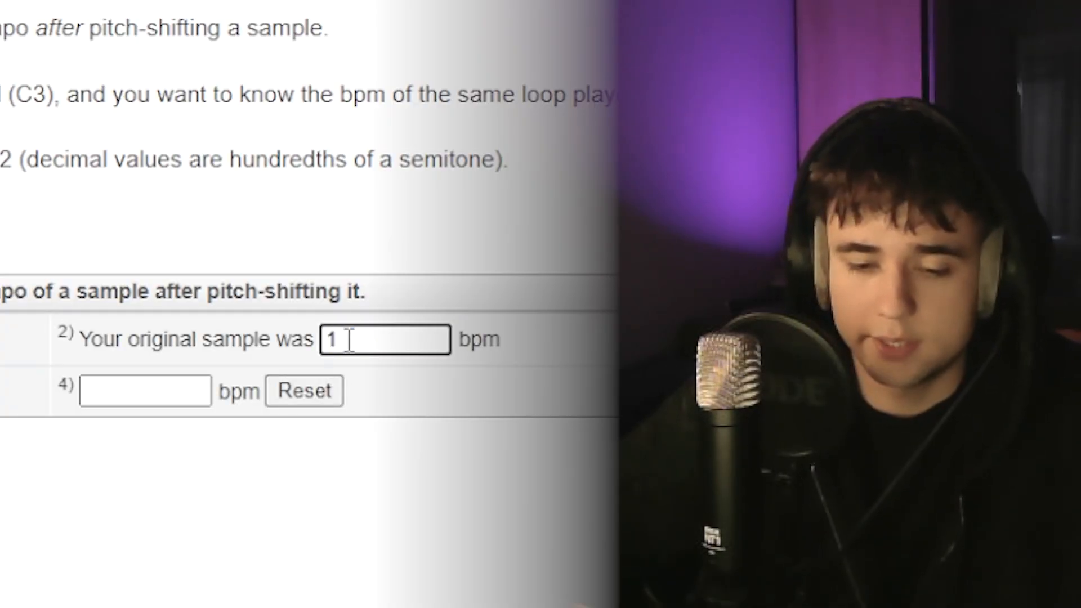
Step: Calculate the new tempo of a 160 bpm sample after a pitch shift of 2 semitones
{"action": "left_click", "coordinate": [340, 331]}
{"action": "type", "text": "16"}
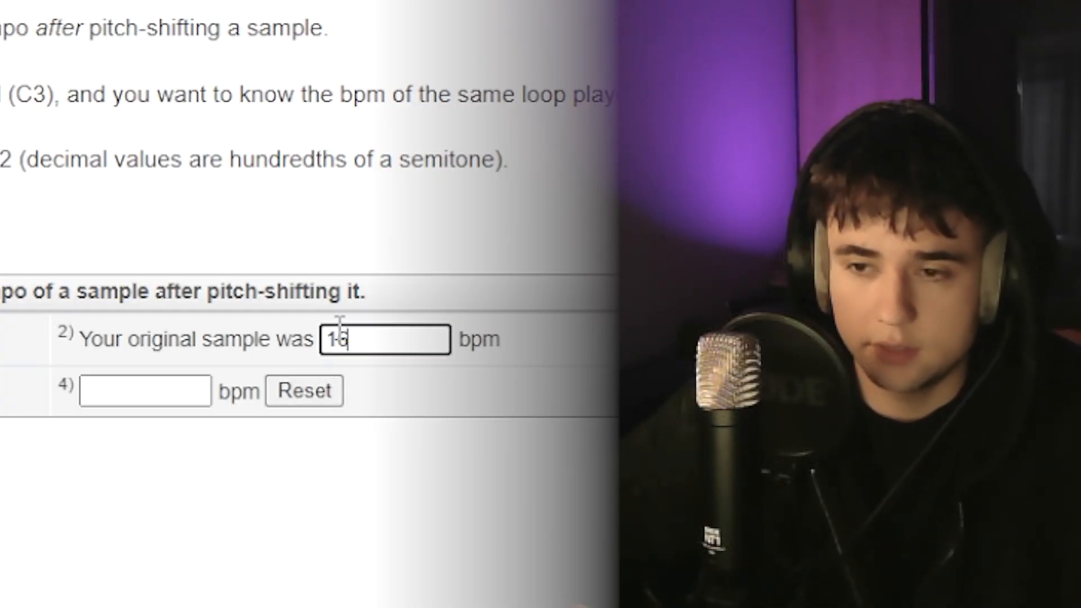
{"action": "type", "text": "0"}
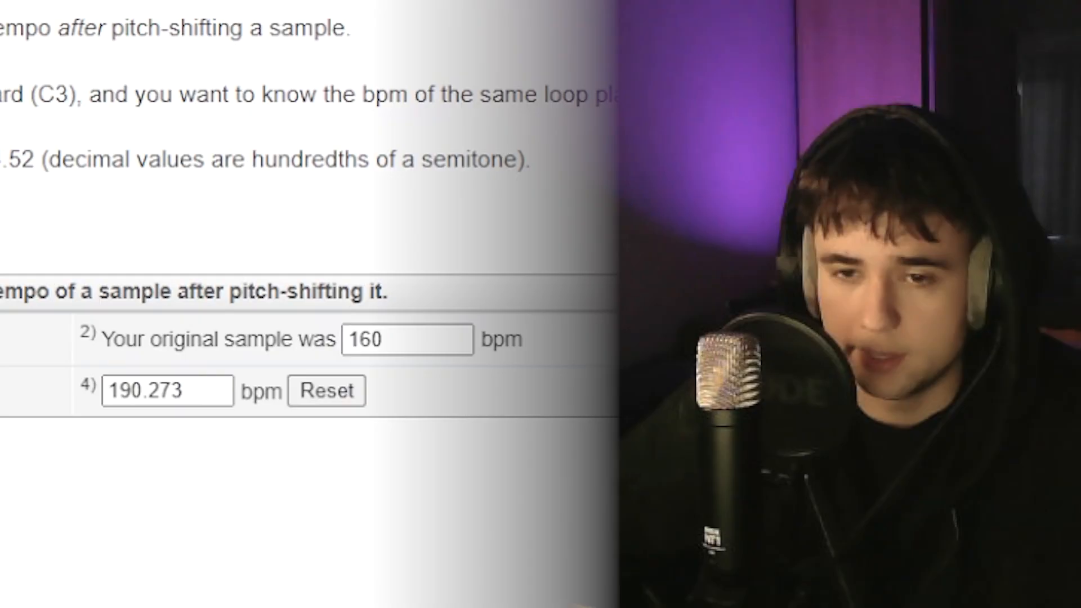
{"action": "type", "text": "2"}
{"action": "left_click", "coordinate": [261, 404]}
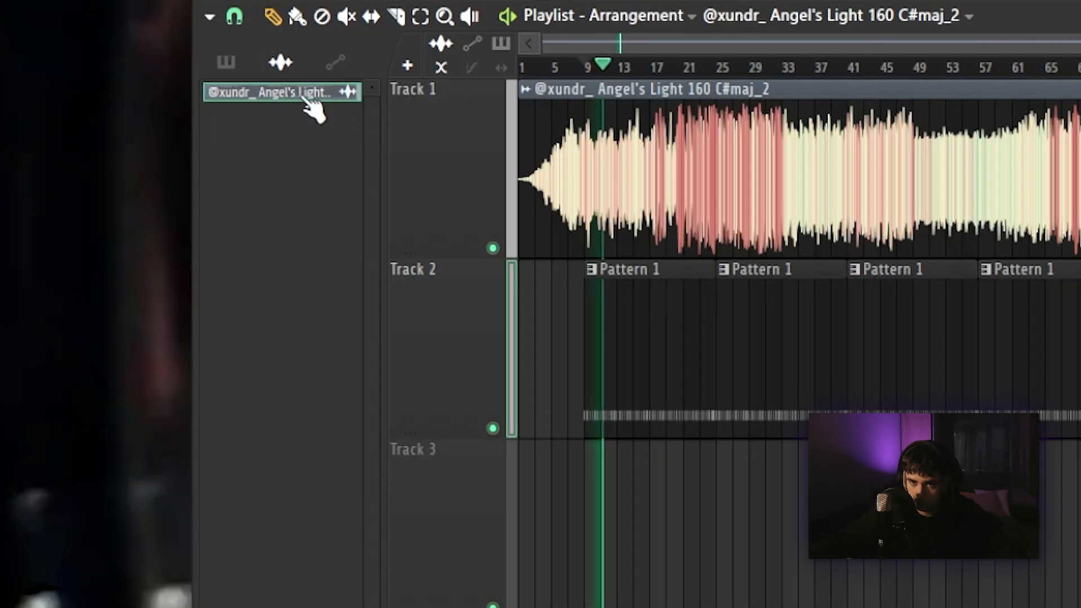
{"action": "middle_click", "coordinate": [304, 98]}
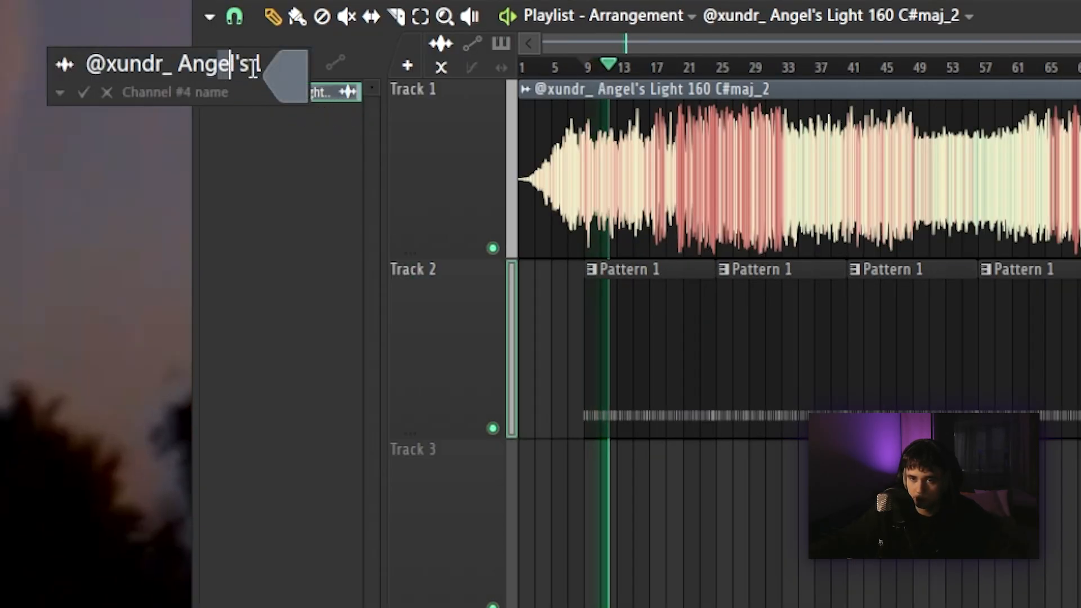
{"action": "left_click_drag", "start_coordinate": [232, 65], "coordinate": [341, 72]}
{"action": "left_click", "coordinate": [190, 62]}
{"action": "type", "text": "D#maj_"}
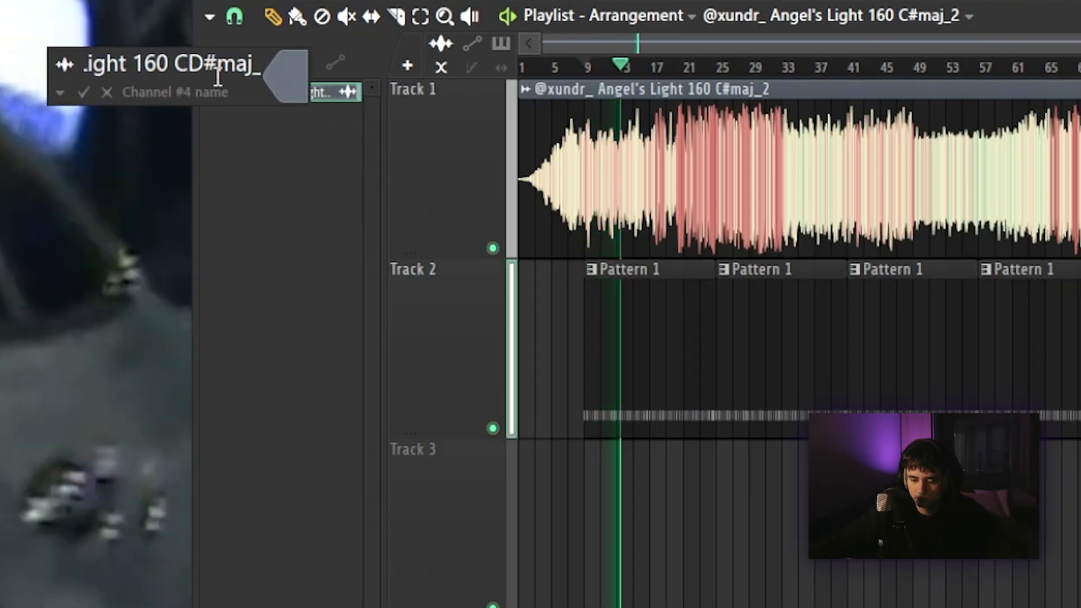
{"action": "key", "text": "Left"}
{"action": "key", "text": "BackSpace"}
{"action": "key", "text": "BackSpace"}
{"action": "key", "text": "BackSpace"}
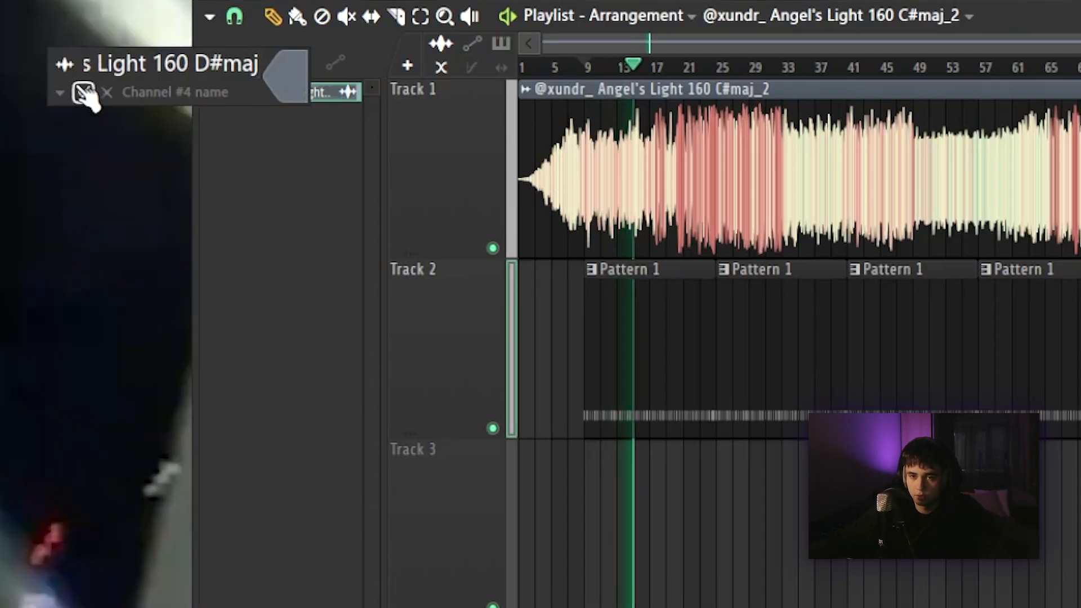
{"action": "left_click", "coordinate": [83, 92]}
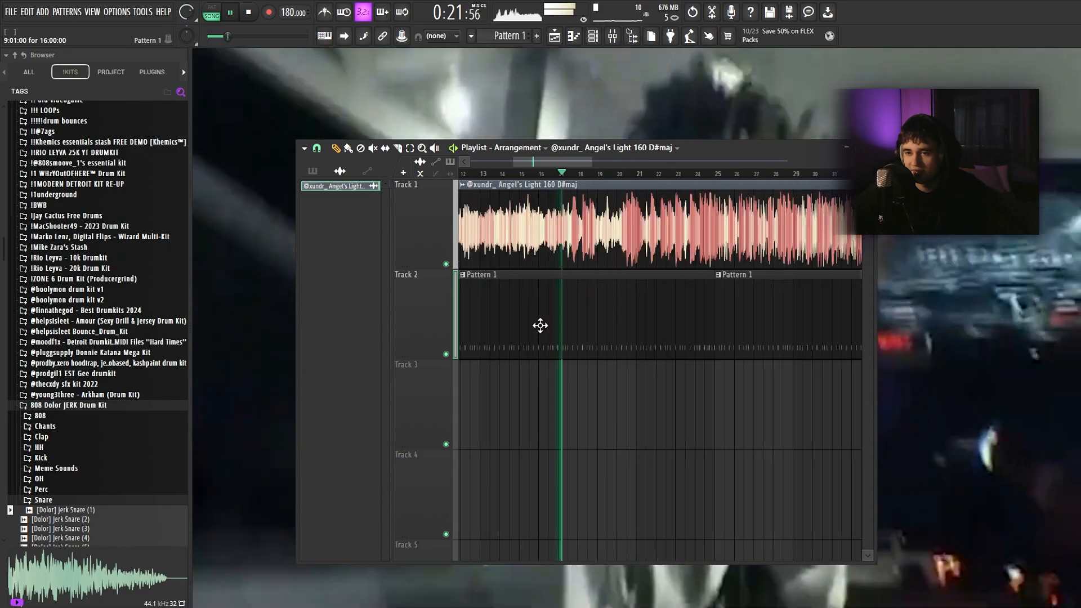
{"action": "scroll", "coordinate": [540, 326], "scroll_direction": "up", "scroll_amount": 2}
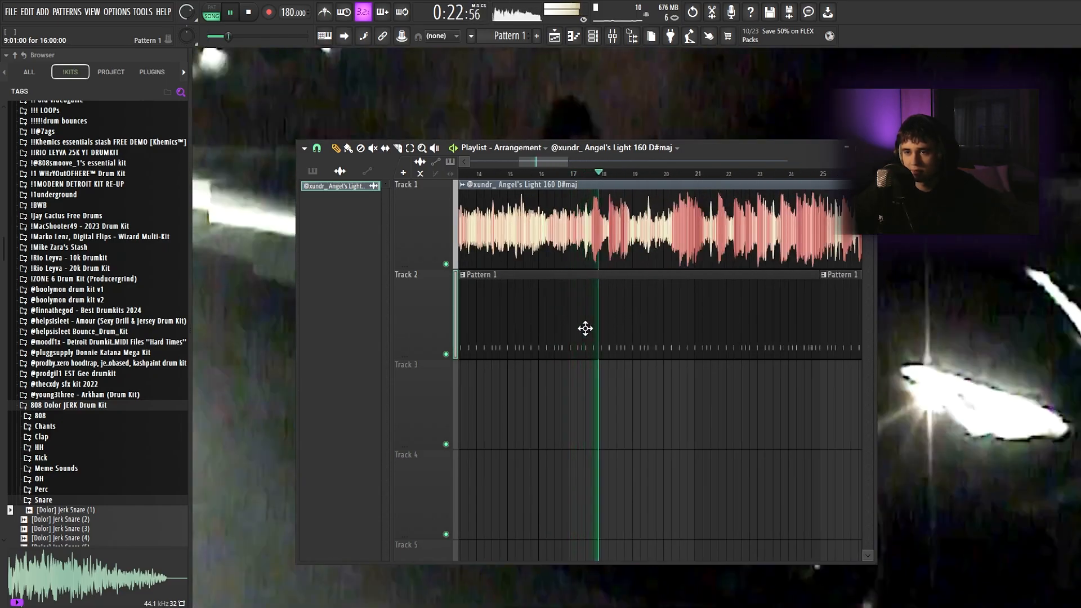
{"action": "scroll", "coordinate": [584, 328], "scroll_direction": "up", "scroll_amount": 5}
{"action": "left_click_drag", "start_coordinate": [536, 162], "coordinate": [106, 197]}
{"action": "scroll", "coordinate": [610, 263], "scroll_direction": "down", "scroll_amount": 6}
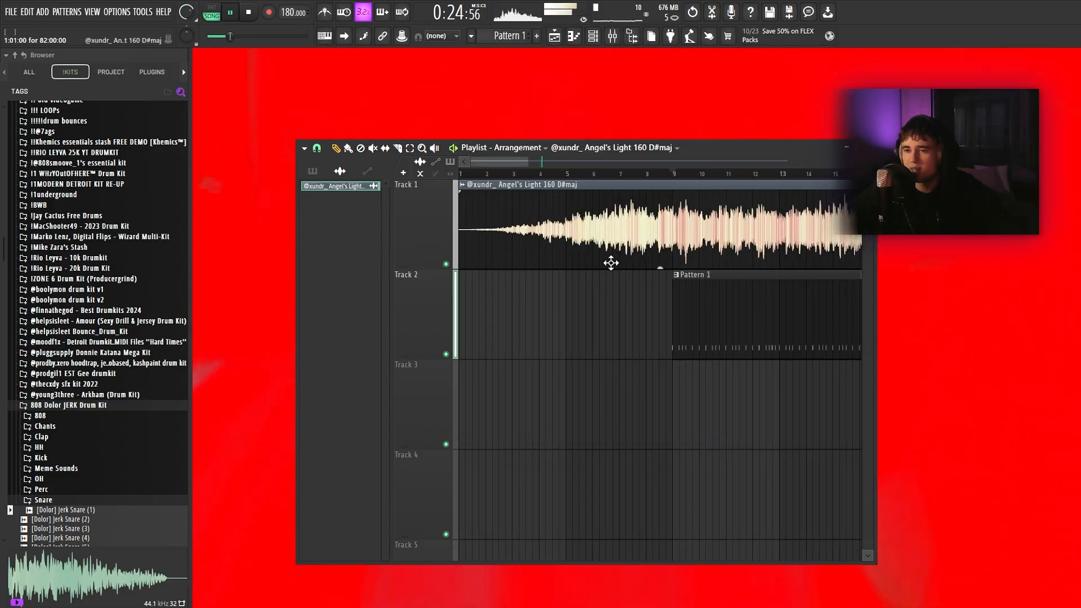
{"action": "scroll", "coordinate": [635, 260], "scroll_direction": "up", "scroll_amount": 4}
{"action": "scroll", "coordinate": [625, 259], "scroll_direction": "up", "scroll_amount": 3}
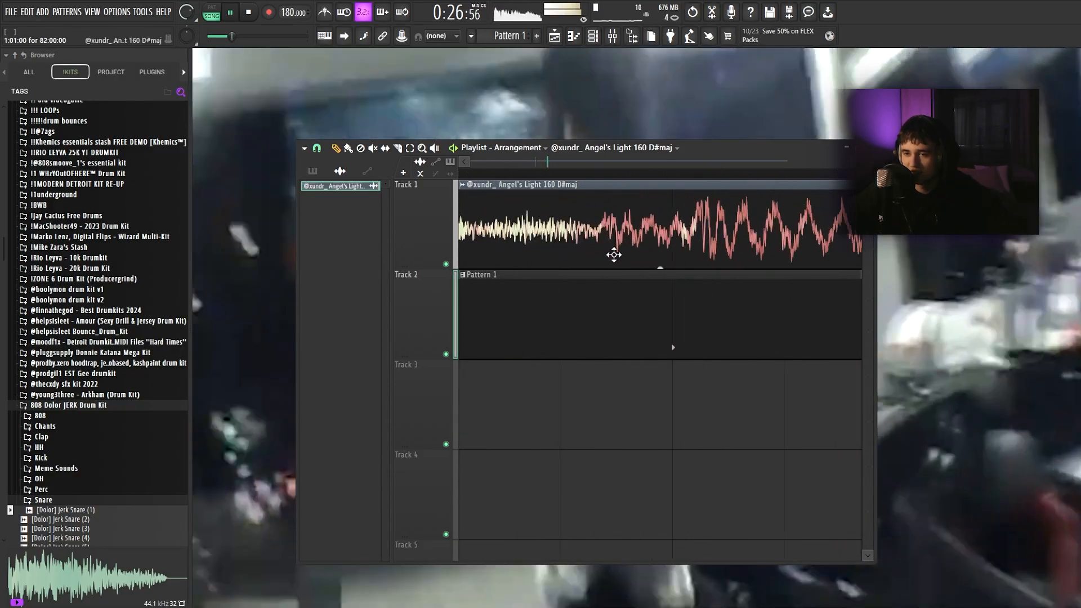
{"action": "scroll", "coordinate": [597, 240], "scroll_direction": "up", "scroll_amount": 3}
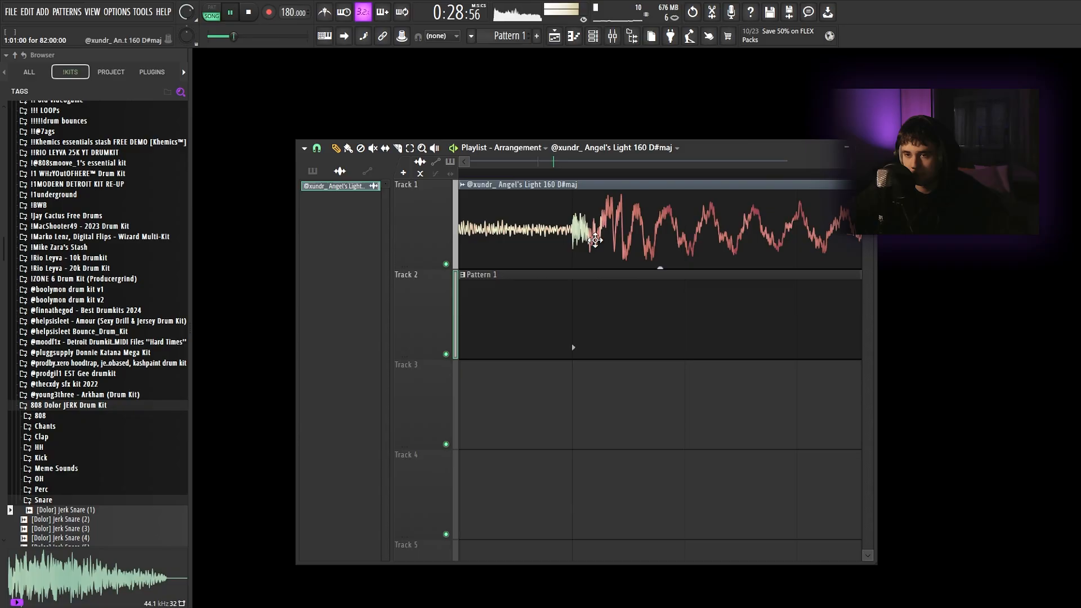
{"action": "scroll", "coordinate": [624, 277], "scroll_direction": "down", "scroll_amount": 8}
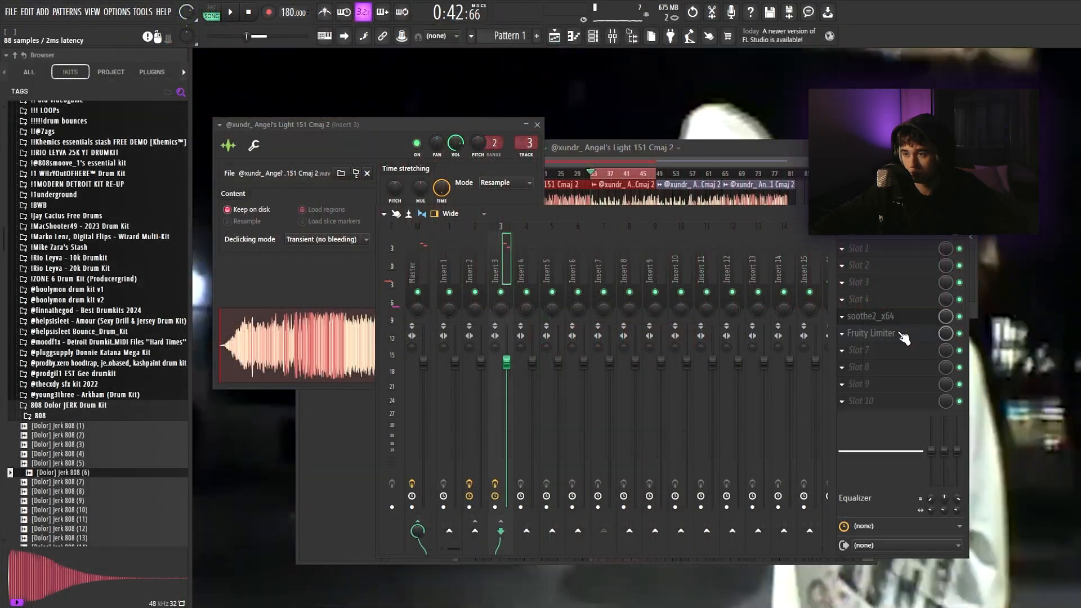
Step: Compare the vocal on Insert 3 with Fruity Limiter bypassed and enabled, and review the limiter's compressor settings
{"action": "left_click", "coordinate": [903, 338]}
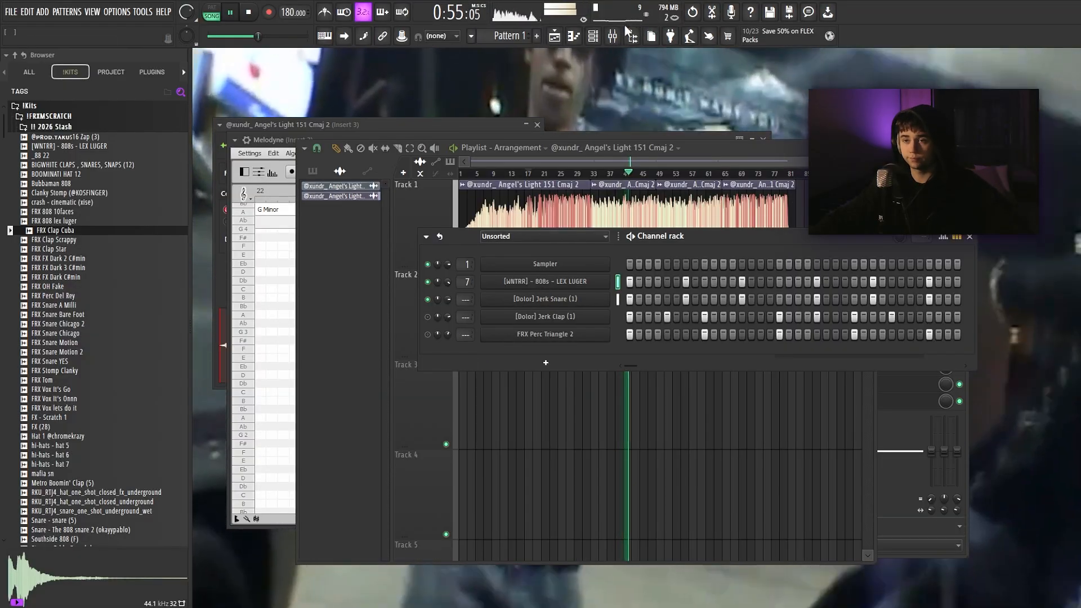
{"action": "left_click", "coordinate": [613, 35]}
{"action": "left_click", "coordinate": [958, 334]}
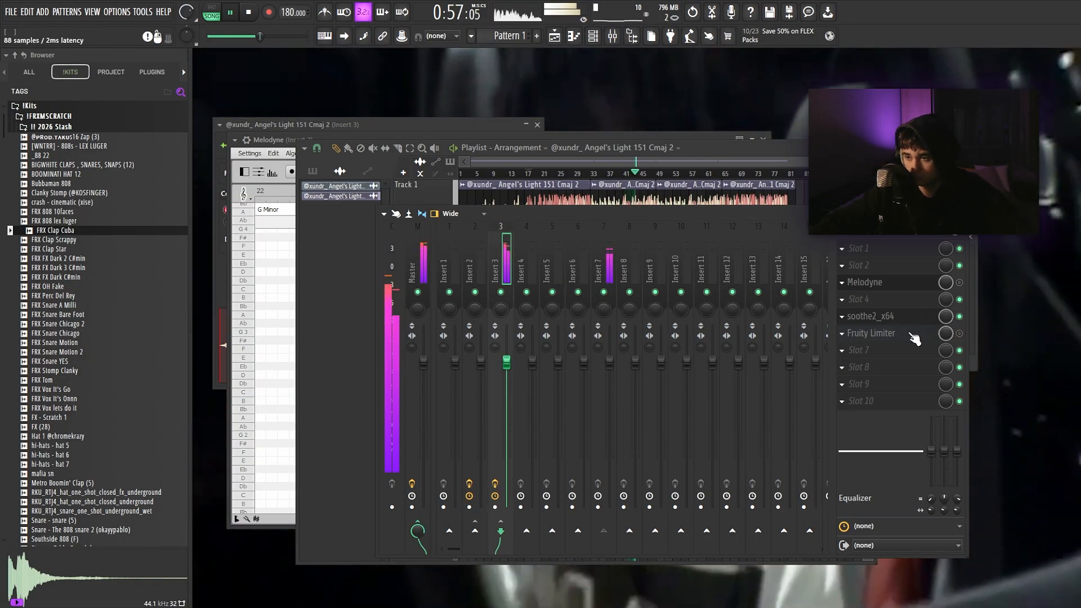
{"action": "left_click", "coordinate": [959, 333]}
{"action": "left_click", "coordinate": [890, 333]}
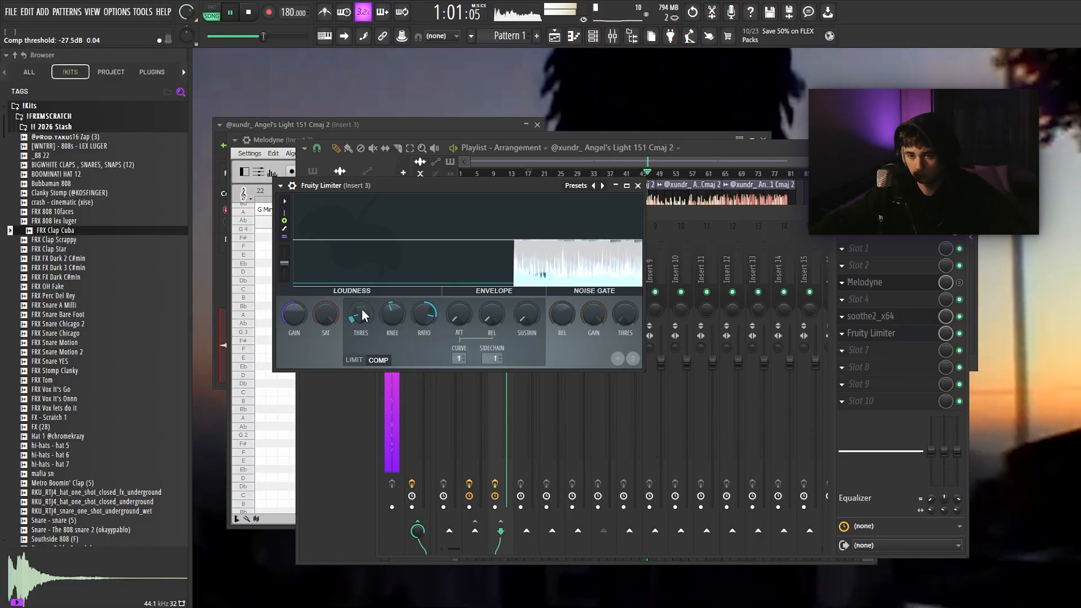
{"action": "key", "text": "F5"}
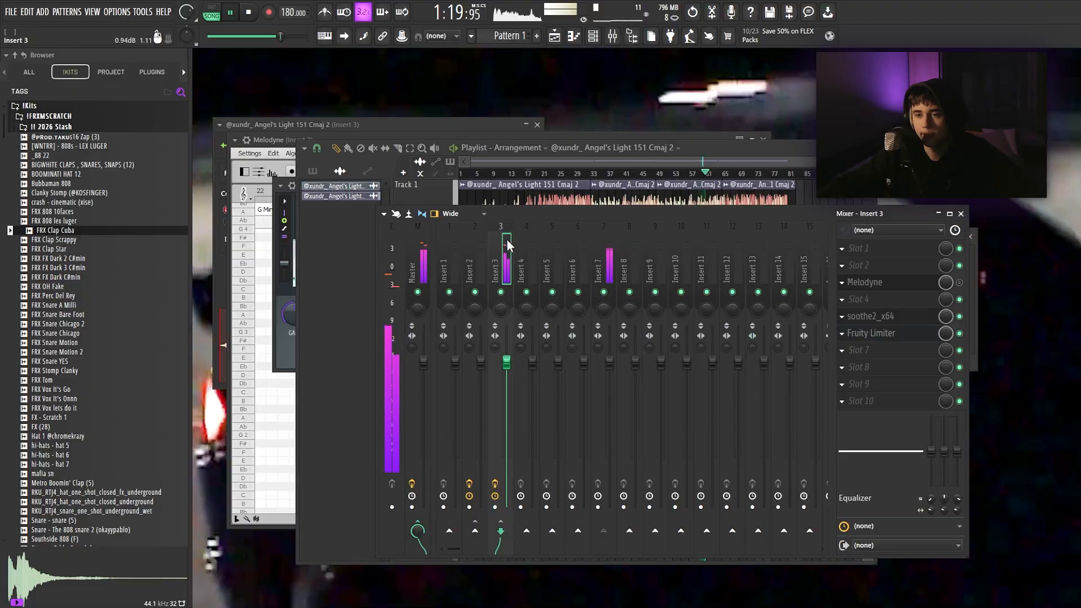
Step: Inspect the drum channels' mixer routing and review the Fruity Limiter compressor settings on Insert 2
{"action": "mouse_move", "coordinate": [529, 306]}
{"action": "left_click_drag", "start_coordinate": [646, 33], "coordinate": [480, 256]}
{"action": "left_click", "coordinate": [593, 36]}
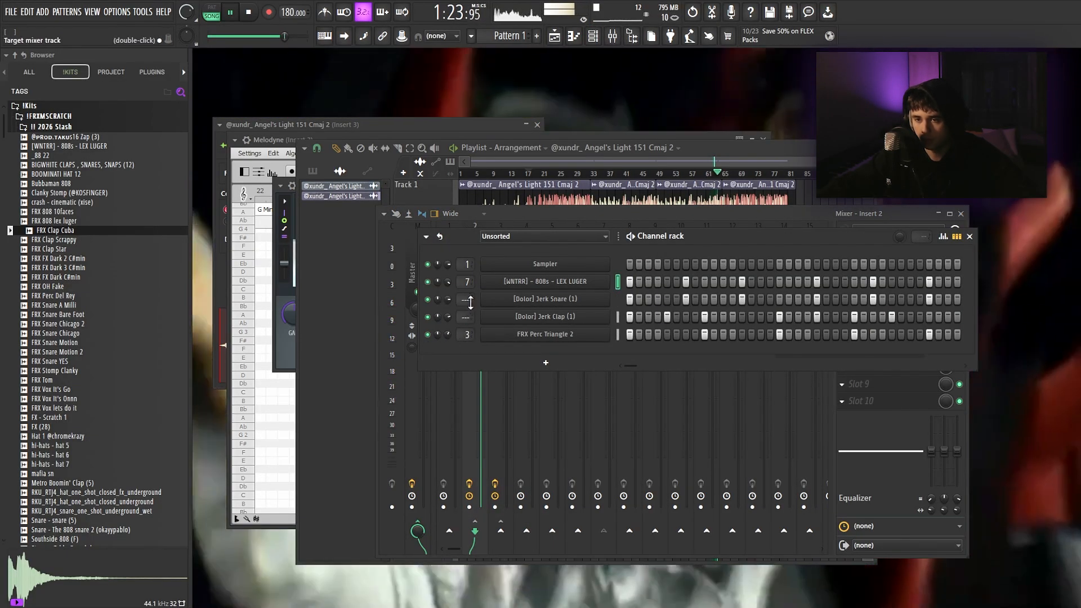
{"action": "double_click", "coordinate": [469, 316]}
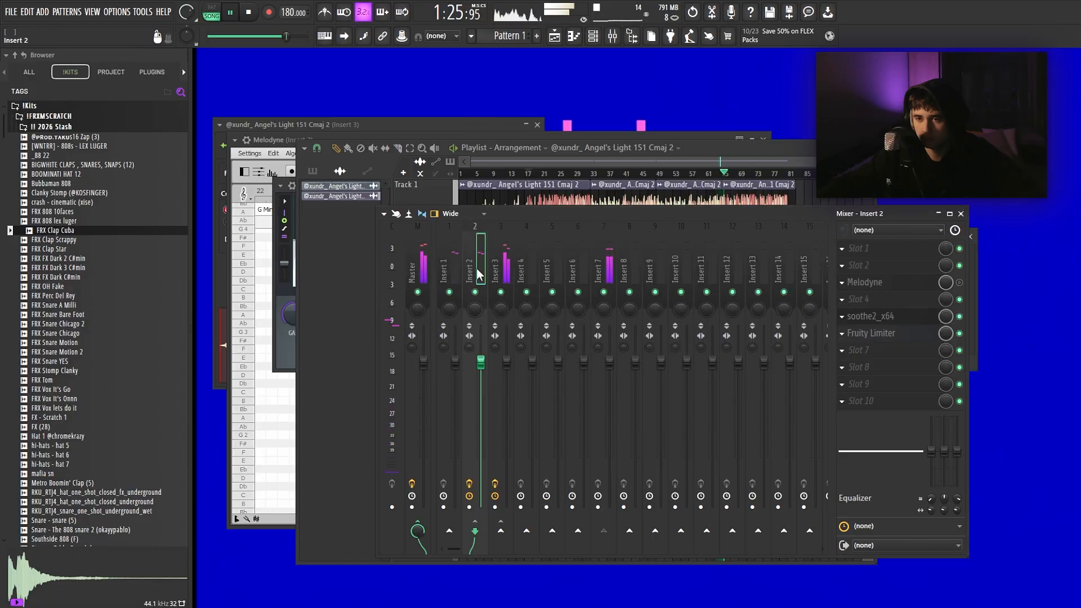
{"action": "left_click", "coordinate": [878, 333]}
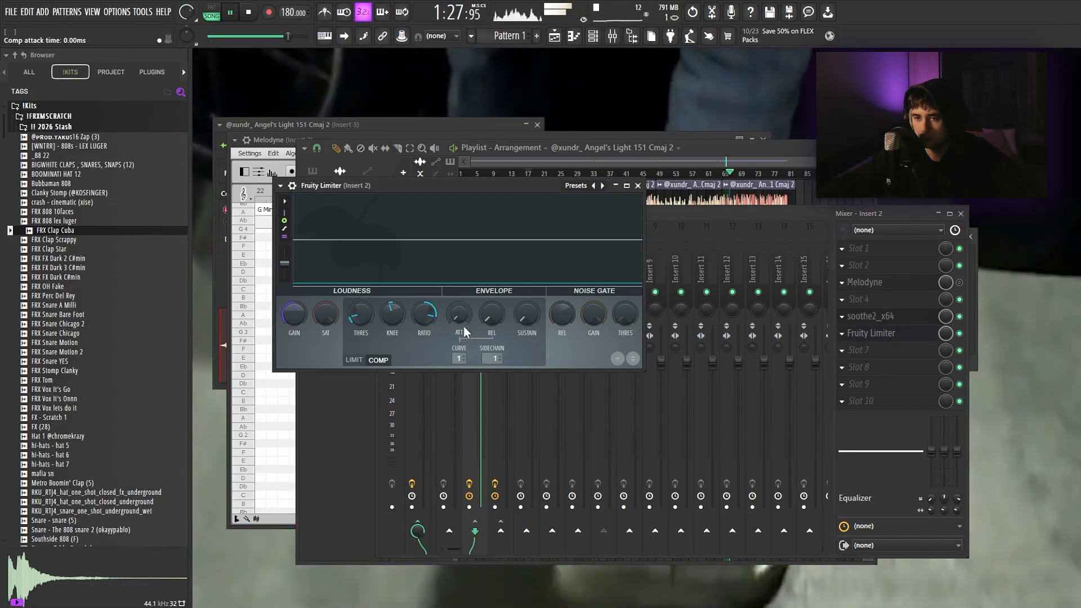
{"action": "key", "text": "F9"}
{"action": "key", "text": "F9"}
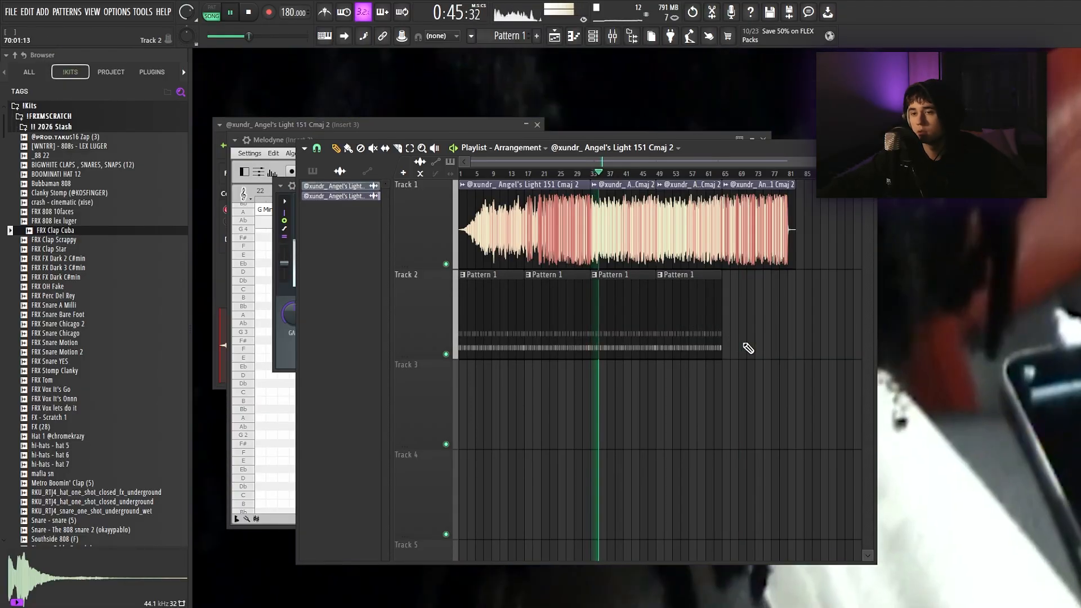
Step: Review the sample settings and volume envelope of the [WNTRR] - 808s - LEX LUGER channel
{"action": "left_click", "coordinate": [619, 36]}
{"action": "left_click", "coordinate": [619, 37]}
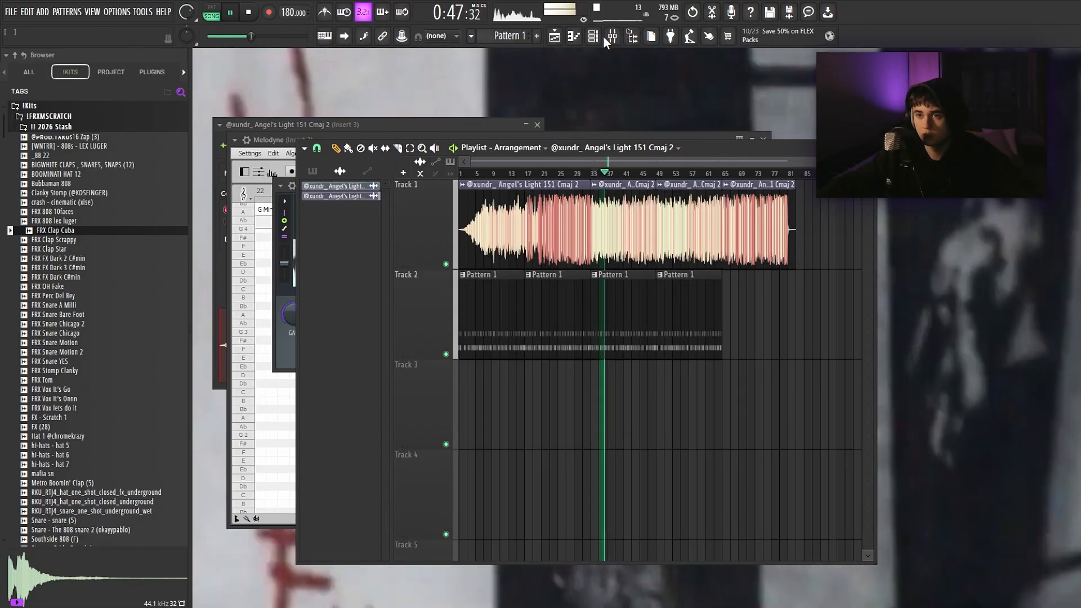
{"action": "left_click", "coordinate": [593, 36]}
{"action": "left_click", "coordinate": [544, 281]}
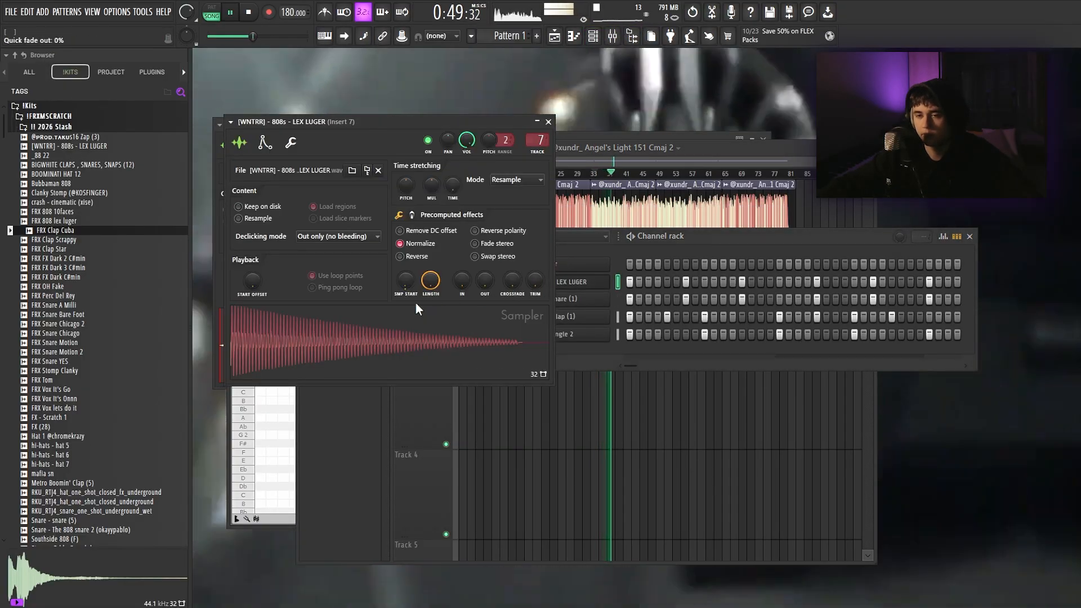
{"action": "left_click", "coordinate": [265, 143]}
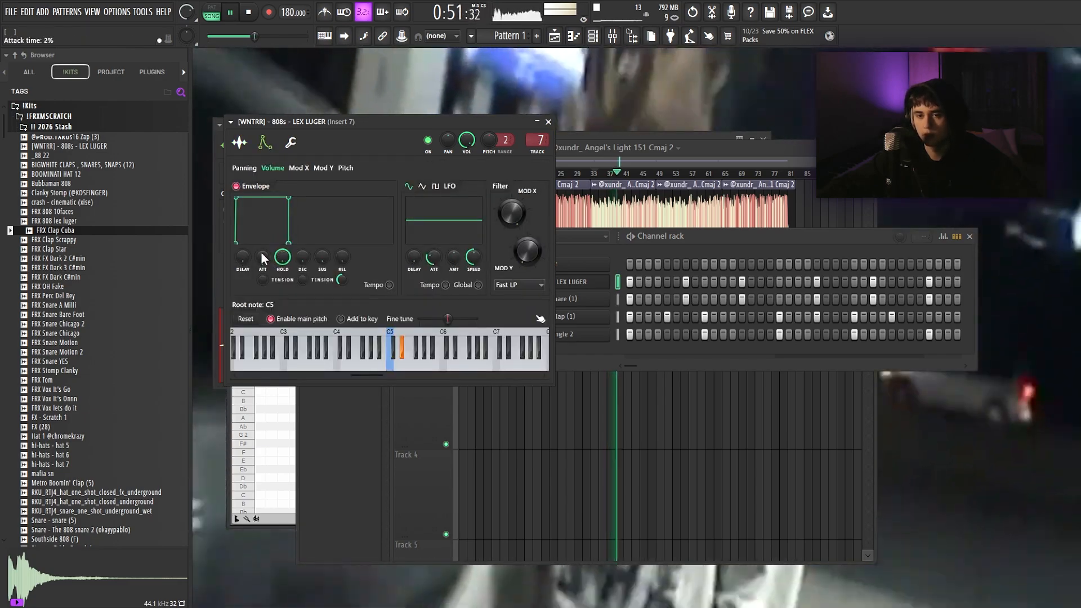
{"action": "left_click", "coordinate": [239, 142]}
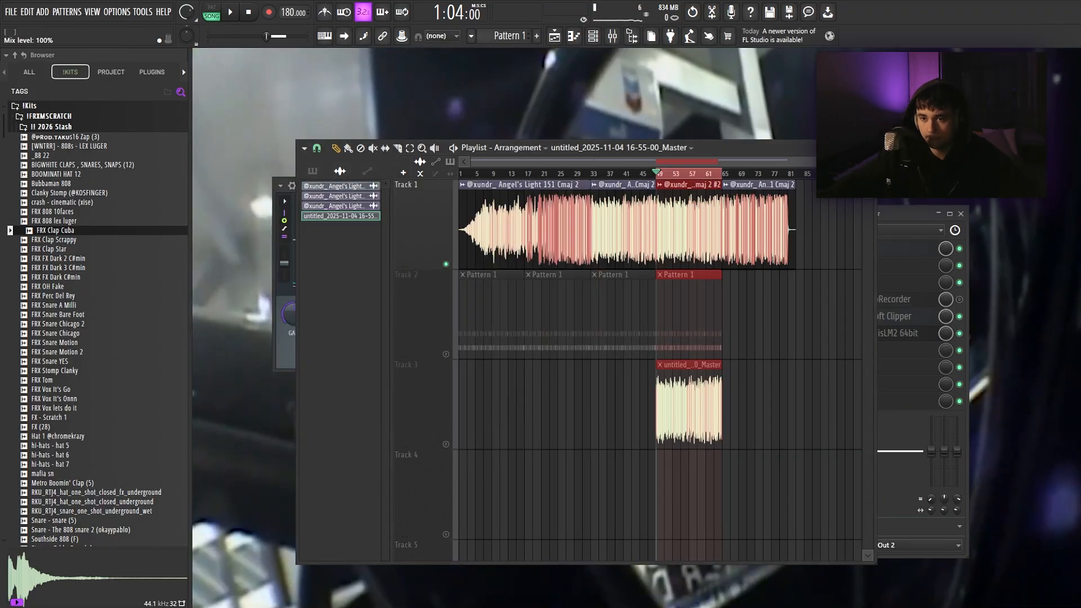
{"action": "key", "text": "space"}
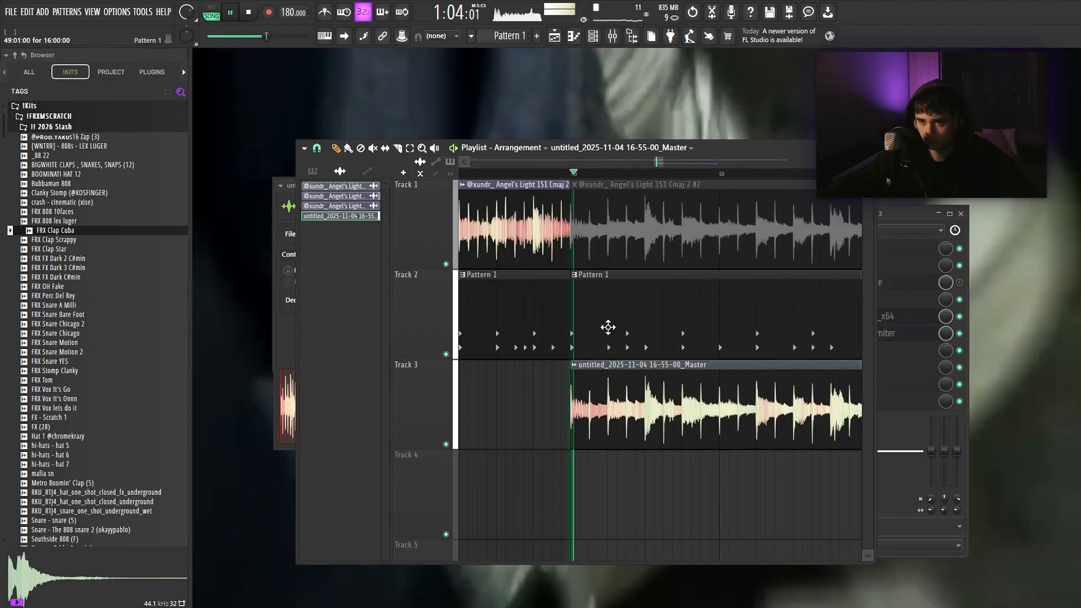
{"action": "scroll", "coordinate": [608, 324], "scroll_direction": "up", "scroll_amount": 3}
{"action": "scroll", "coordinate": [602, 326], "scroll_direction": "down", "scroll_amount": 4}
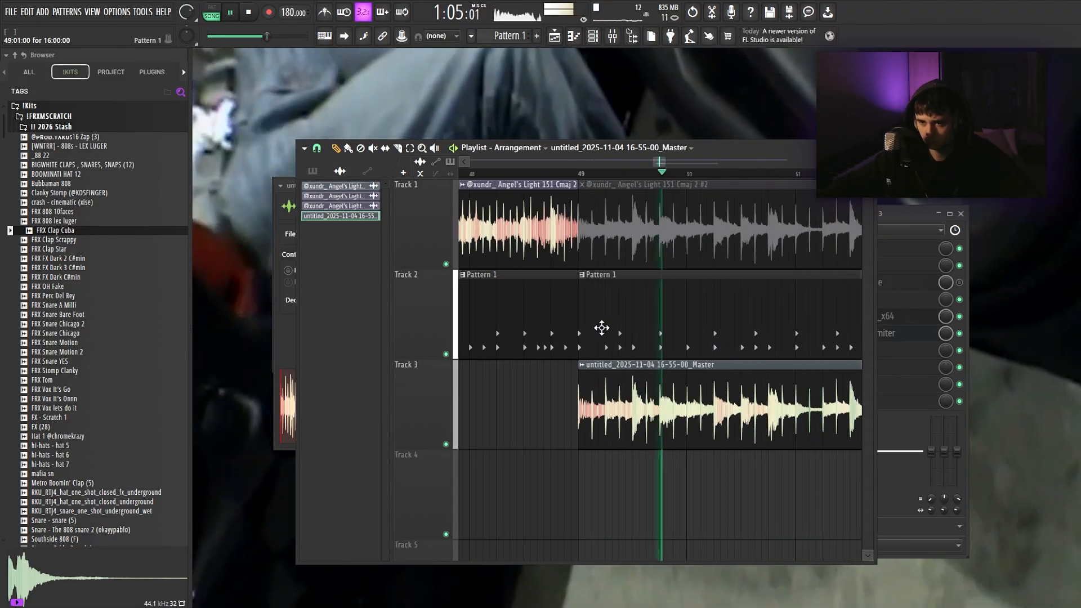
{"action": "right_click", "coordinate": [662, 220]}
{"action": "left_click_drag", "start_coordinate": [645, 382], "coordinate": [645, 225]}
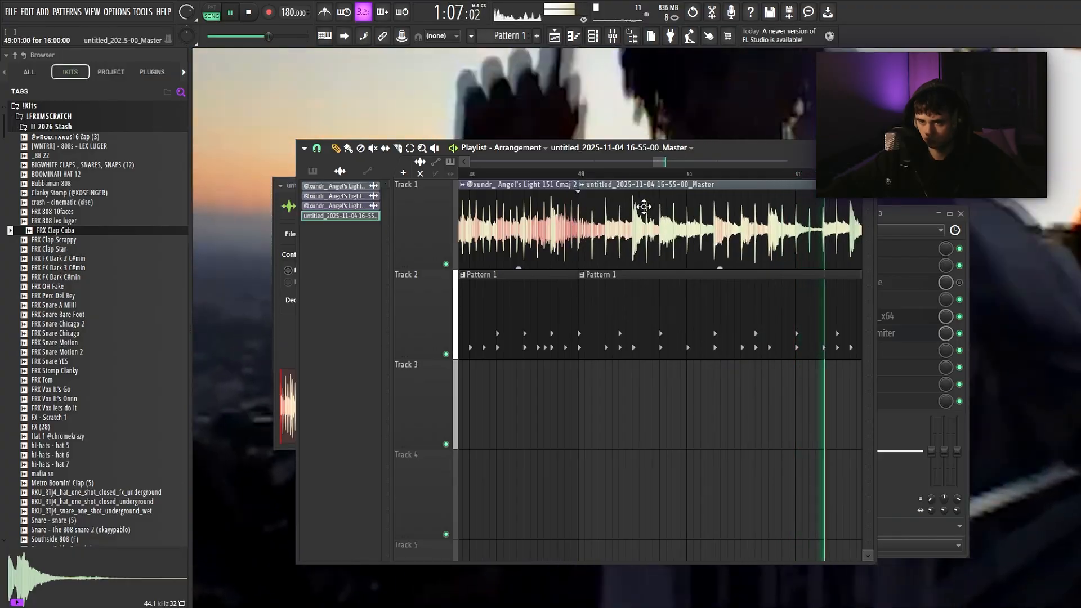
{"action": "scroll", "coordinate": [634, 267], "scroll_direction": "down", "scroll_amount": 3}
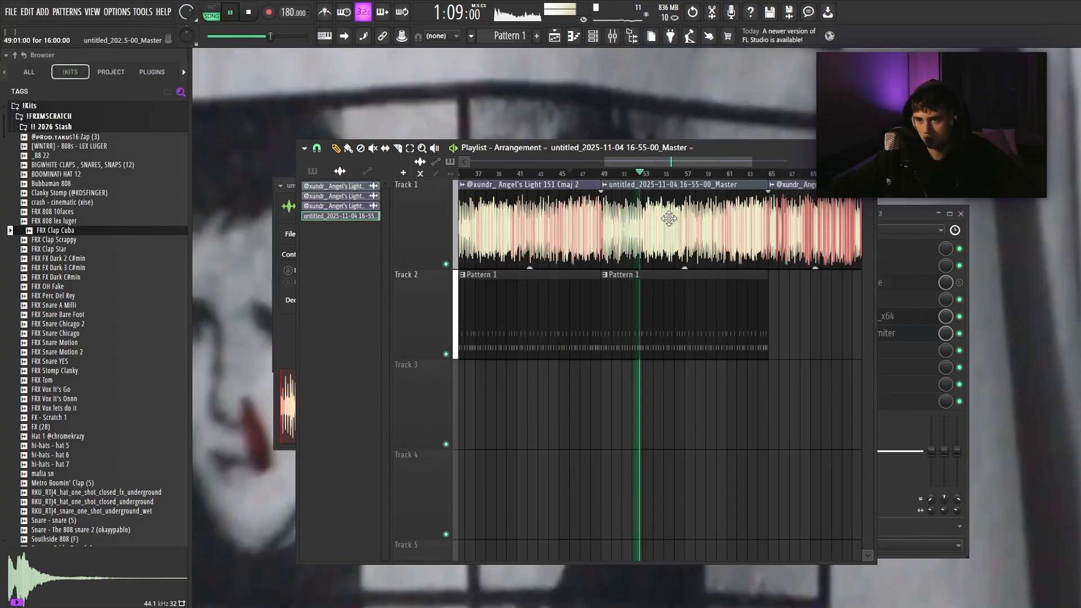
Step: Add ValhallaVintageVerb to slot 7 of Insert 3 and set its mix to 19.6 %
{"action": "double_click", "coordinate": [669, 219]}
{"action": "left_click", "coordinate": [874, 347]}
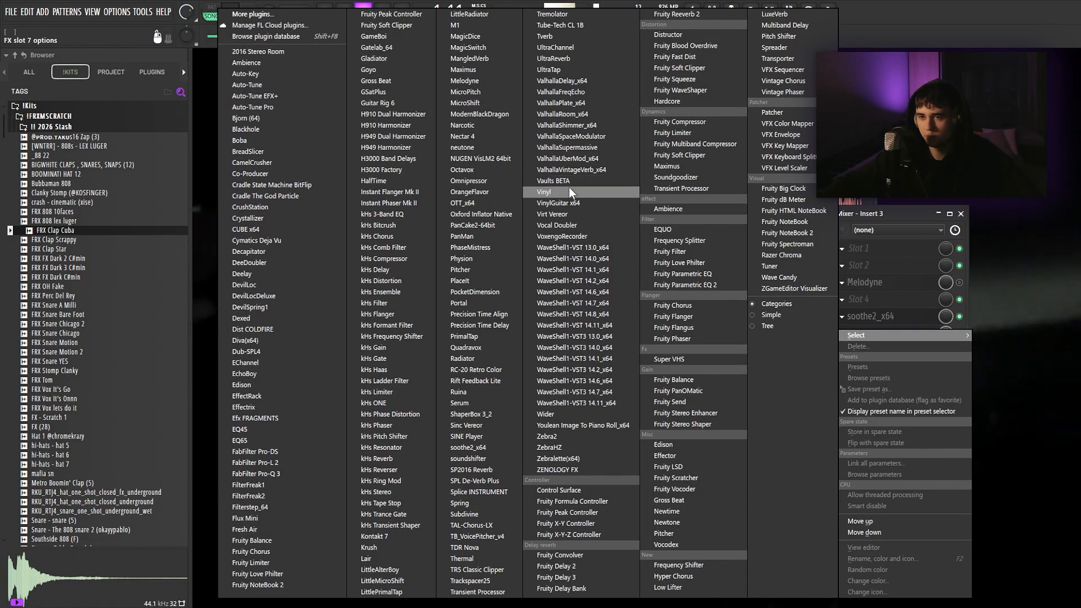
{"action": "left_click", "coordinate": [569, 187]}
{"action": "left_click_drag", "start_coordinate": [308, 416], "coordinate": [308, 424]}
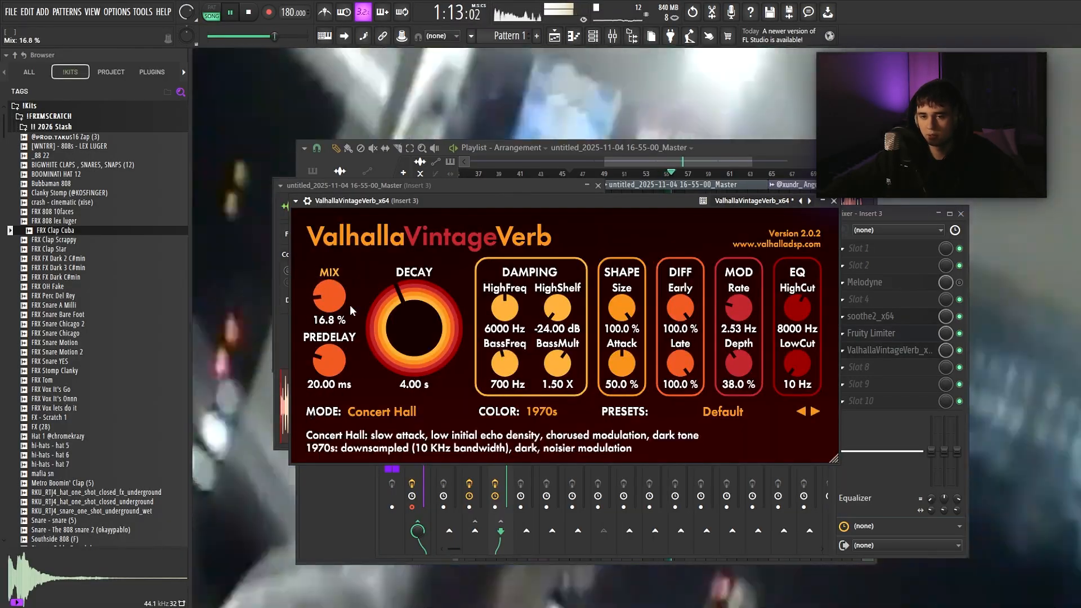
{"action": "left_click_drag", "start_coordinate": [329, 300], "coordinate": [329, 296]}
Step: Adjust the ValhallaVintageVerb decay and set its predelay to 0.00 ms
{"action": "left_click_drag", "start_coordinate": [501, 201], "coordinate": [457, 279]}
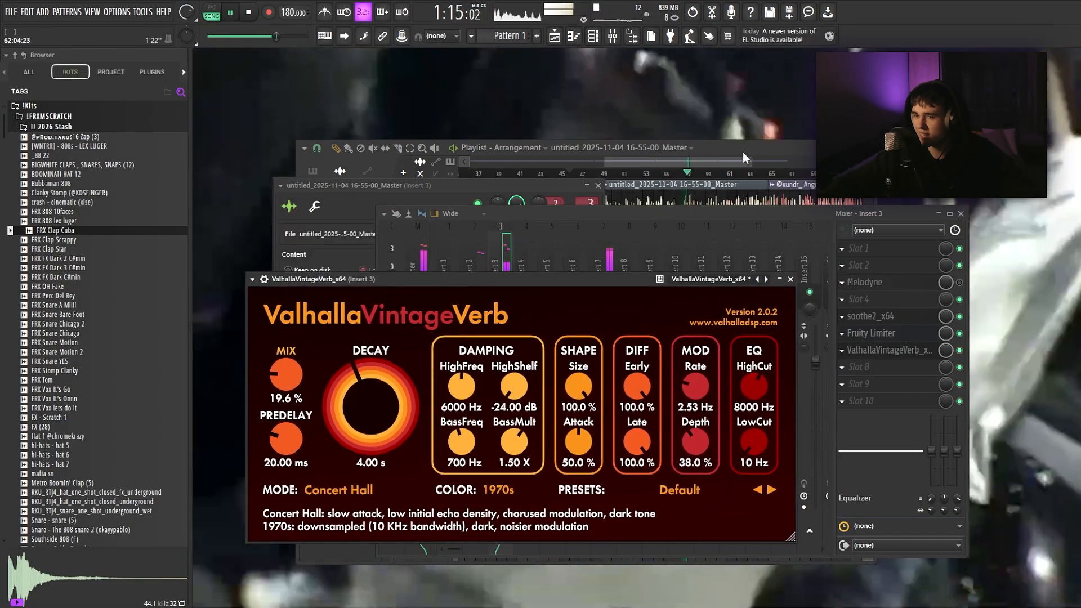
{"action": "left_click_drag", "start_coordinate": [345, 399], "coordinate": [348, 387]}
{"action": "left_click_drag", "start_coordinate": [286, 439], "coordinate": [287, 473]}
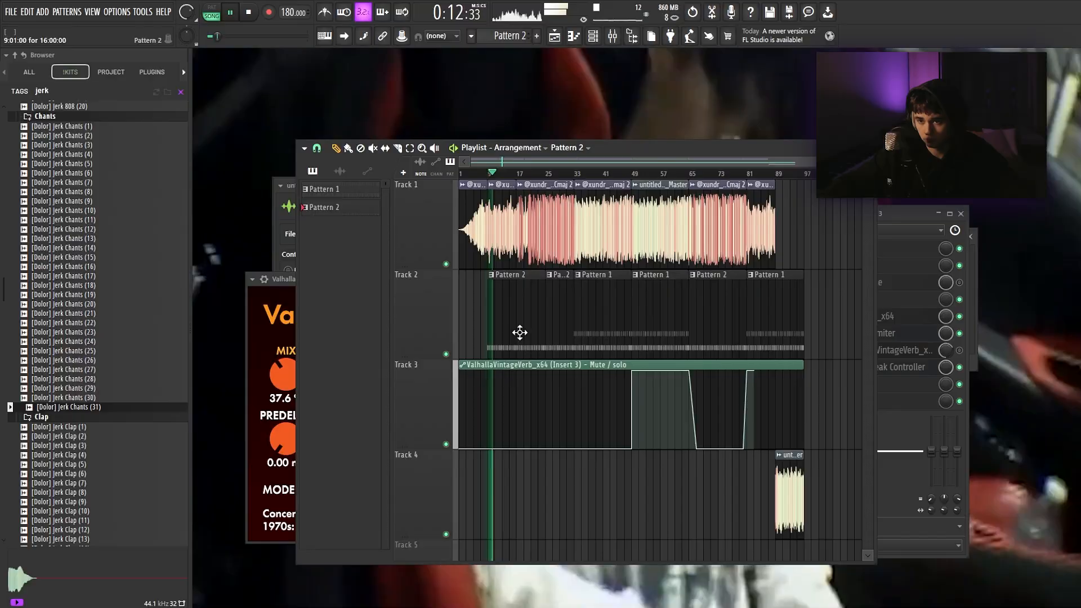
Step: Review Pattern 2's FRX Perc Triangle 2 notes in the piano roll
{"action": "double_click", "coordinate": [518, 330]}
{"action": "right_click", "coordinate": [657, 347], "text": "ctrl"}
{"action": "scroll", "coordinate": [707, 266], "scroll_direction": "down", "scroll_amount": 1}
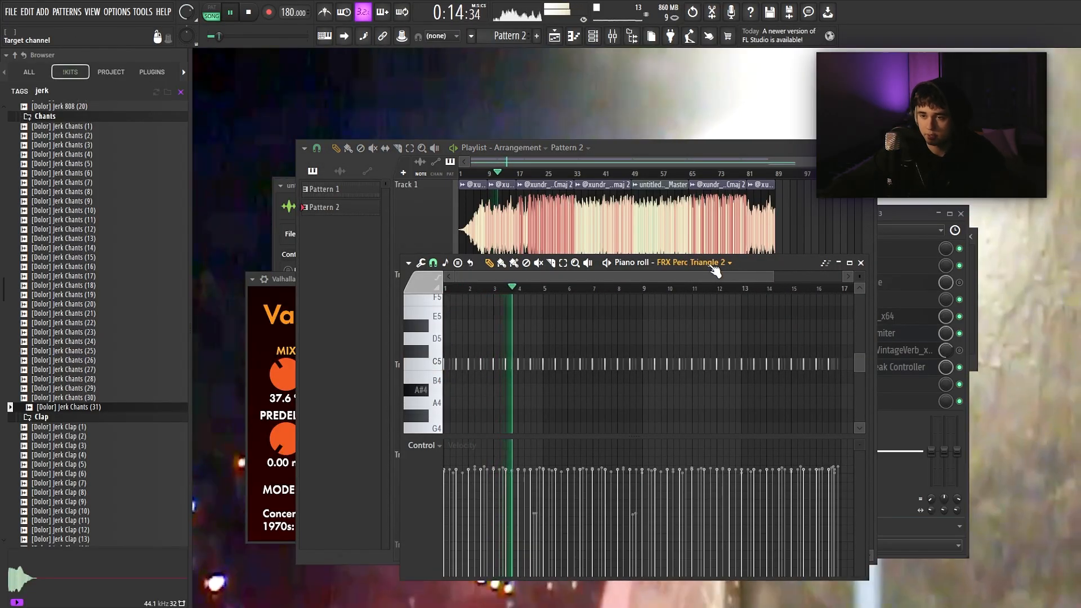
{"action": "key", "text": "Escape"}
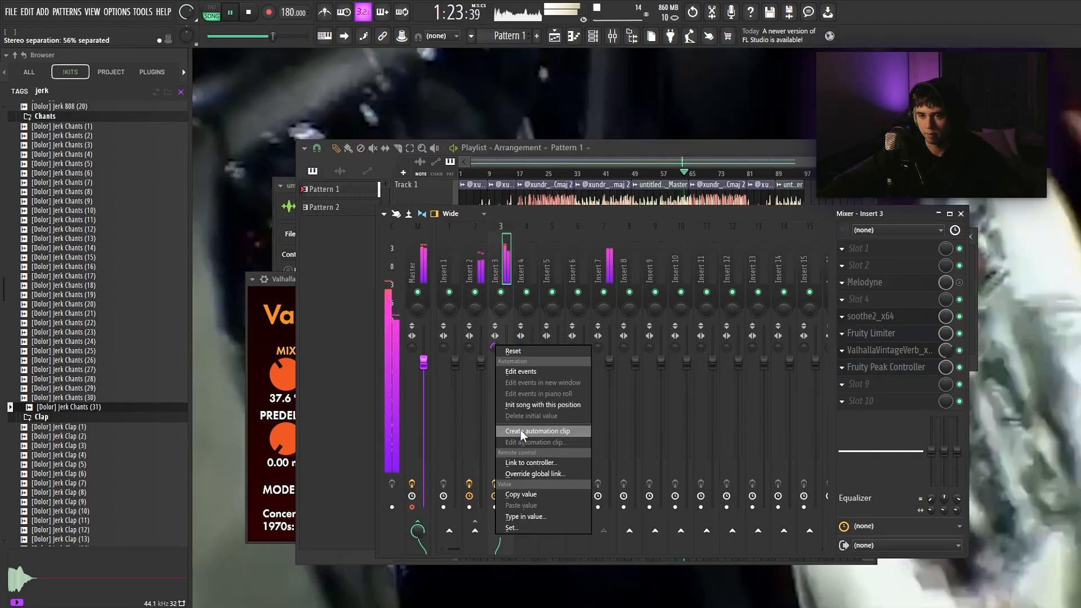
Step: Create an automation clip for Insert 3's stereo separation and copy the value of its first point
{"action": "left_click", "coordinate": [523, 428]}
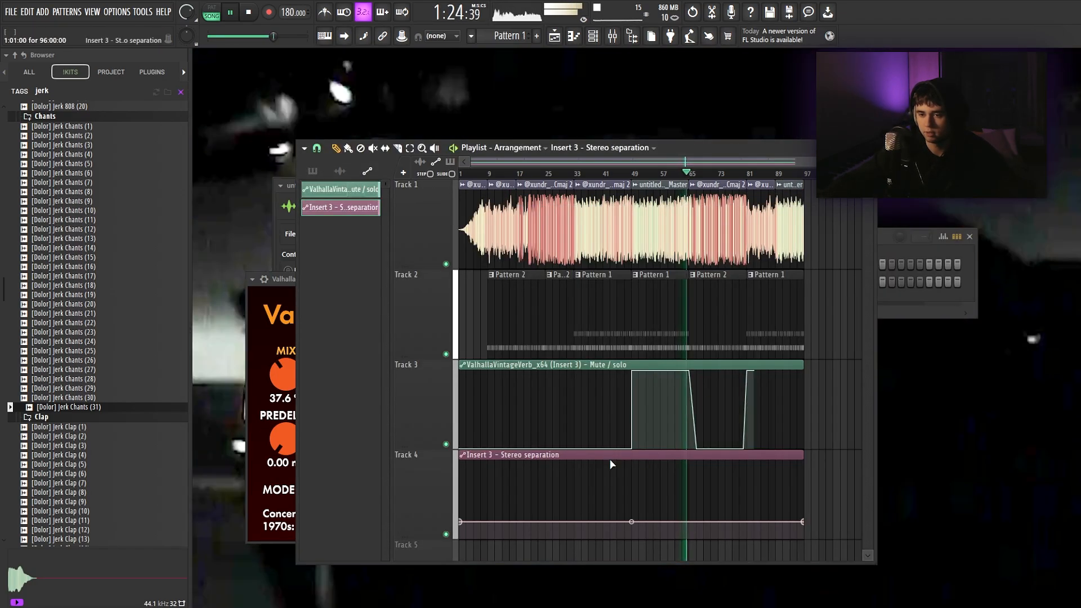
{"action": "right_click", "coordinate": [463, 521]}
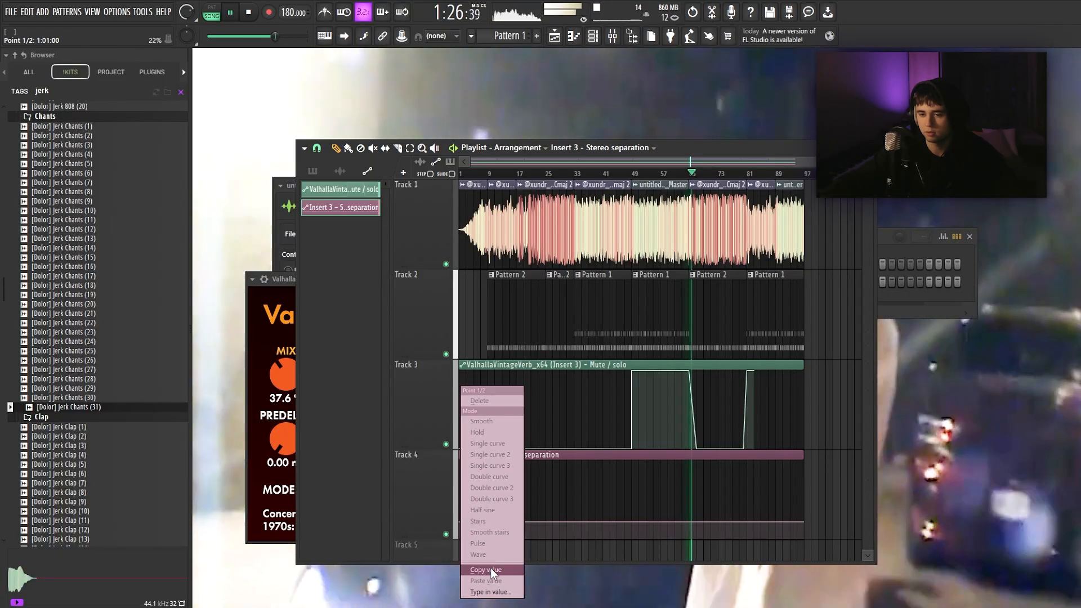
{"action": "left_click", "coordinate": [491, 568]}
Step: Split the Insert 3 stereo separation automation on Track 4 at bar 65 and delete the 16-bar section starting there
{"action": "scroll", "coordinate": [634, 508], "scroll_direction": "up", "scroll_amount": 3}
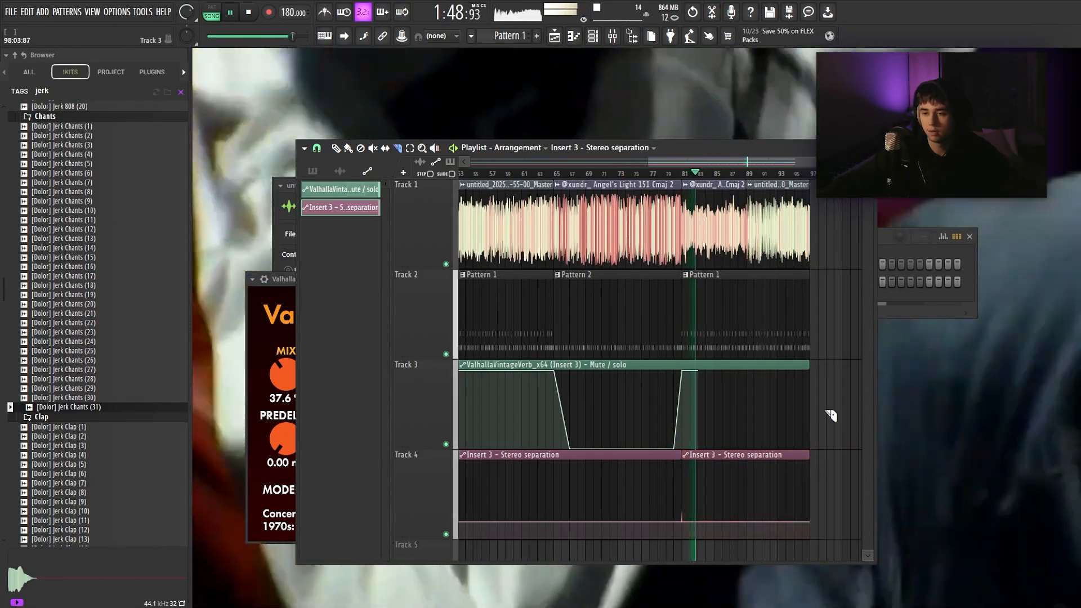
{"action": "scroll", "coordinate": [826, 412], "scroll_direction": "down", "scroll_amount": 4}
{"action": "scroll", "coordinate": [709, 402], "scroll_direction": "up", "scroll_amount": 5}
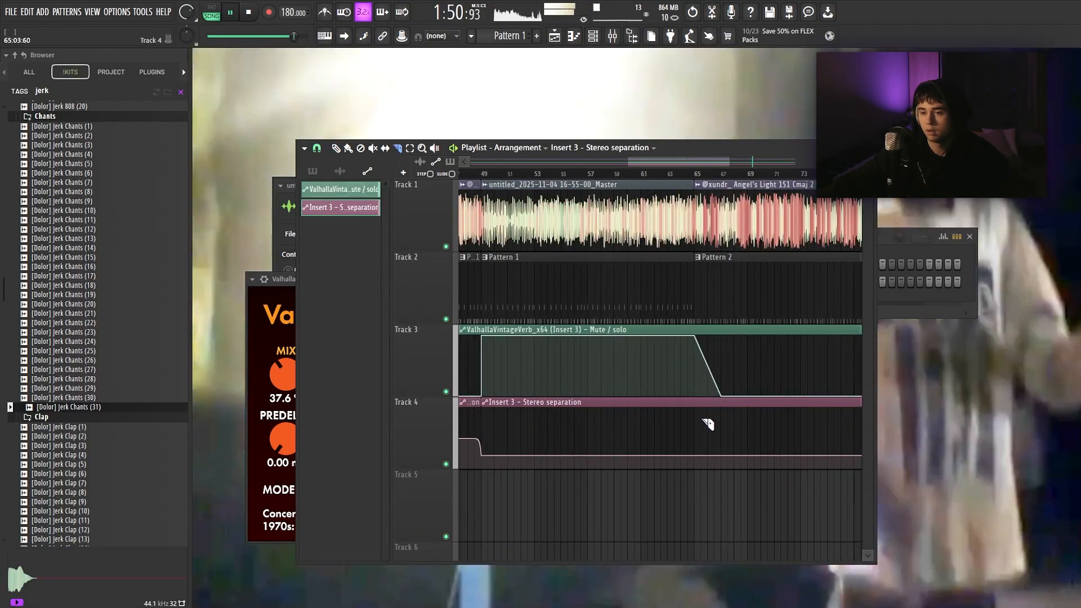
{"action": "left_click", "coordinate": [707, 422]}
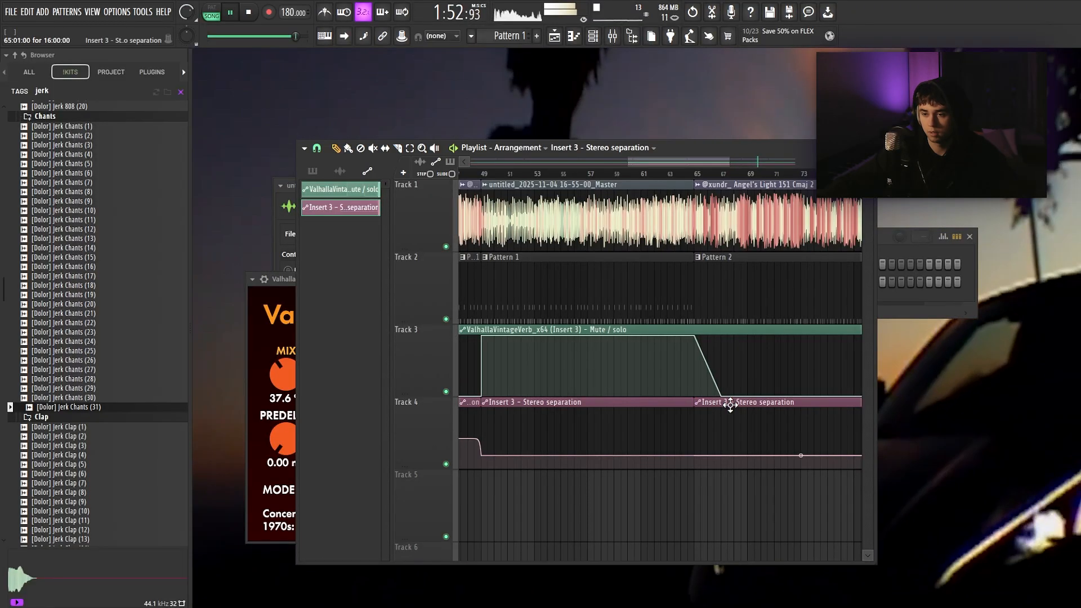
{"action": "right_click", "coordinate": [730, 407]}
{"action": "scroll", "coordinate": [666, 429], "scroll_direction": "down", "scroll_amount": 4}
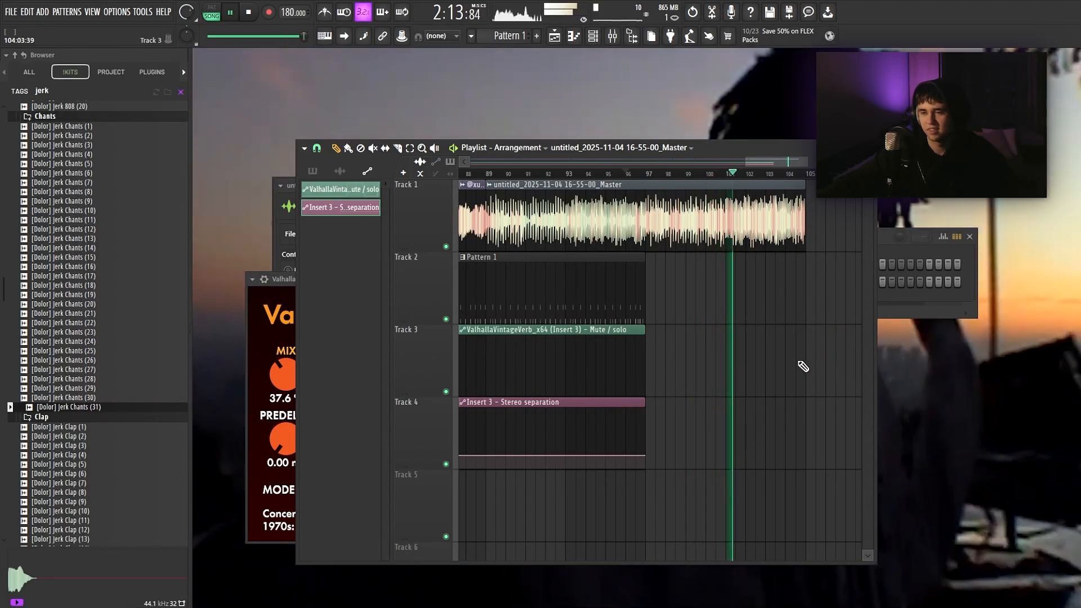
{"action": "scroll", "coordinate": [656, 323], "scroll_direction": "down", "scroll_amount": 2}
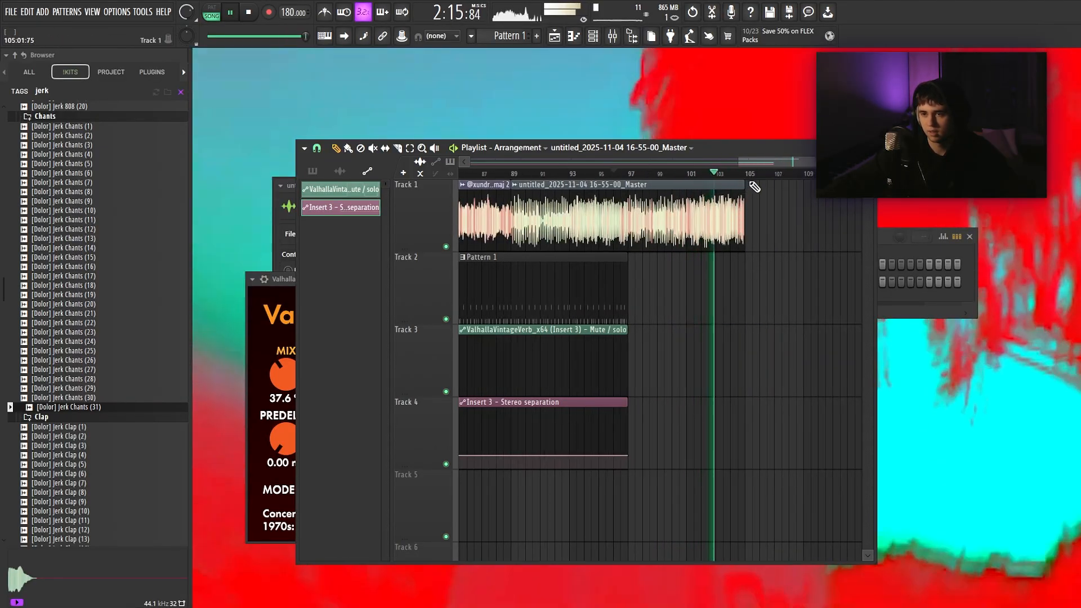
{"action": "left_click_drag", "start_coordinate": [744, 189], "coordinate": [751, 221]}
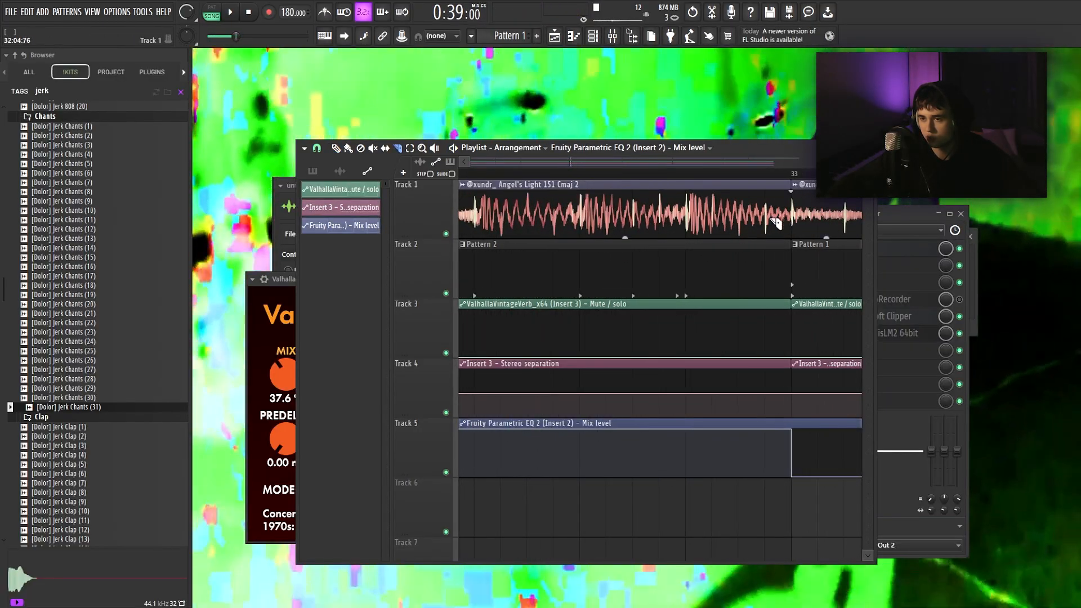
Step: Chop the end of the vocal clip before bar 33 on Track 1 and place a copied slice in the gap
{"action": "left_click_drag", "start_coordinate": [695, 219], "coordinate": [596, 217]}
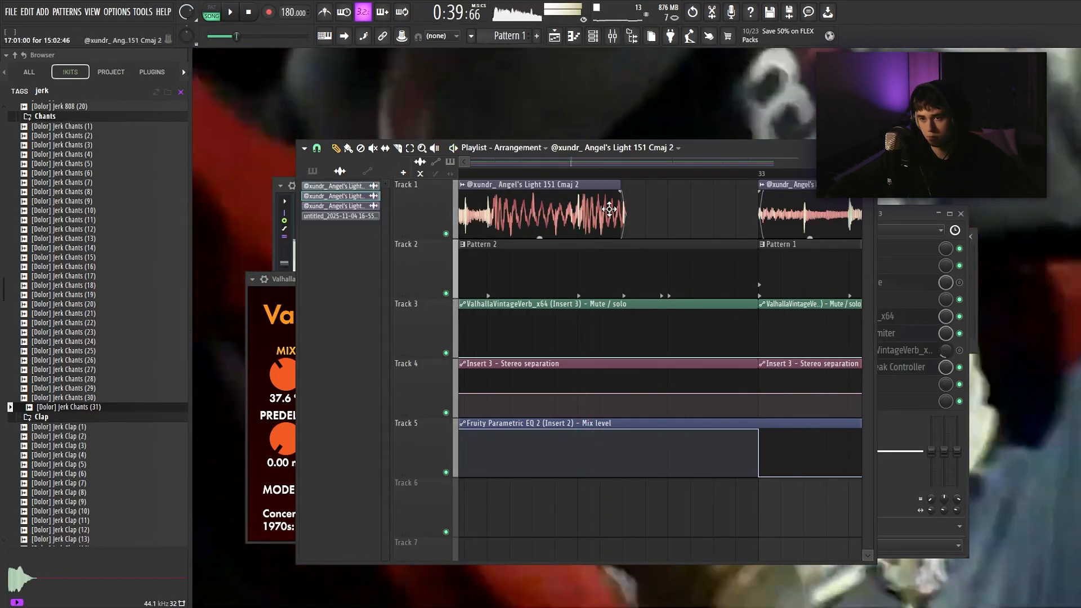
{"action": "left_click_drag", "start_coordinate": [580, 197], "coordinate": [581, 216]}
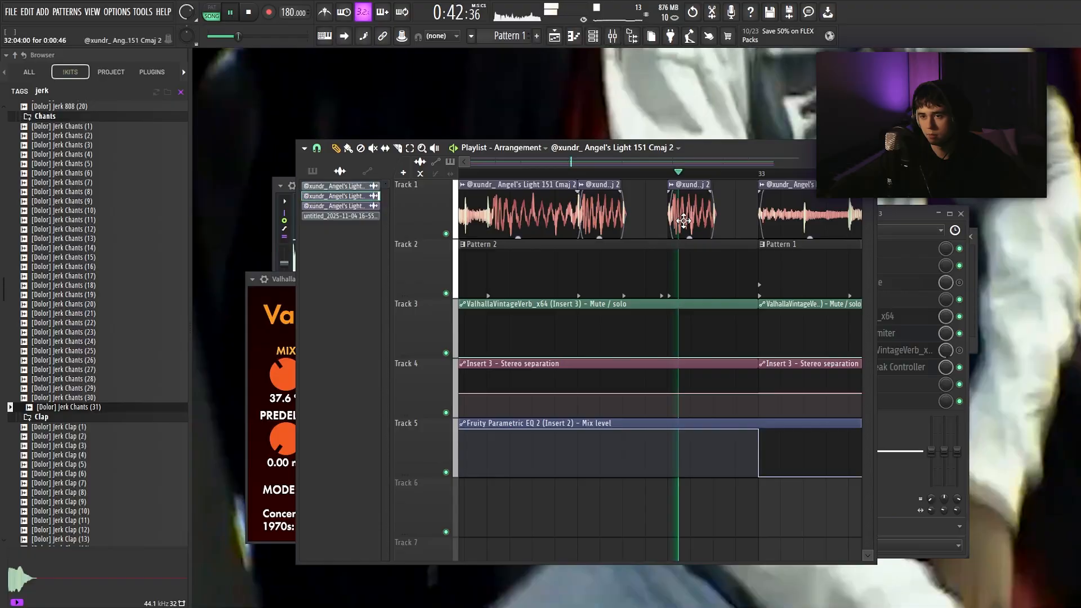
Step: Mute the Jerk Clap (1) notes in the first eight bars of Pattern 1 and close the piano roll
{"action": "key", "text": "space"}
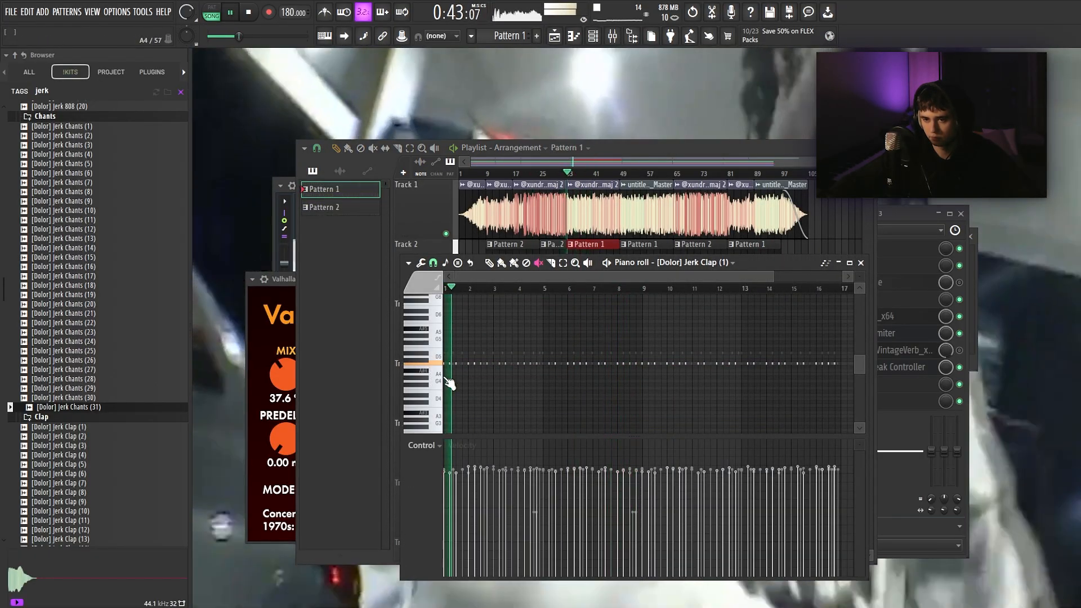
{"action": "mouse_move", "coordinate": [558, 365]}
{"action": "left_mouse_down"}
{"action": "mouse_move", "coordinate": [436, 364]}
{"action": "mouse_move", "coordinate": [599, 360]}
{"action": "left_mouse_up"}
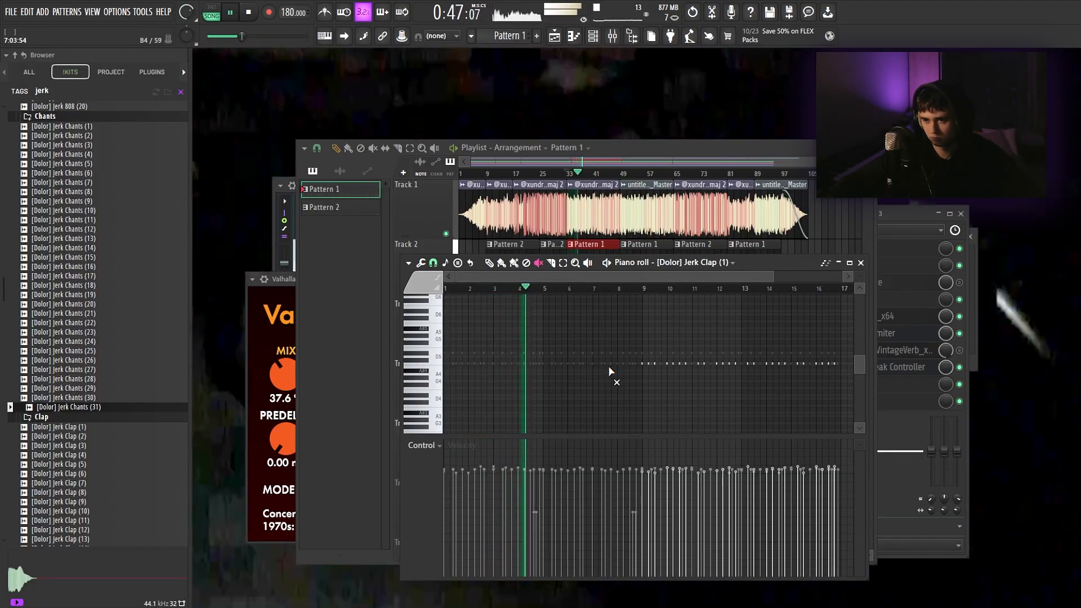
{"action": "key", "text": "Escape"}
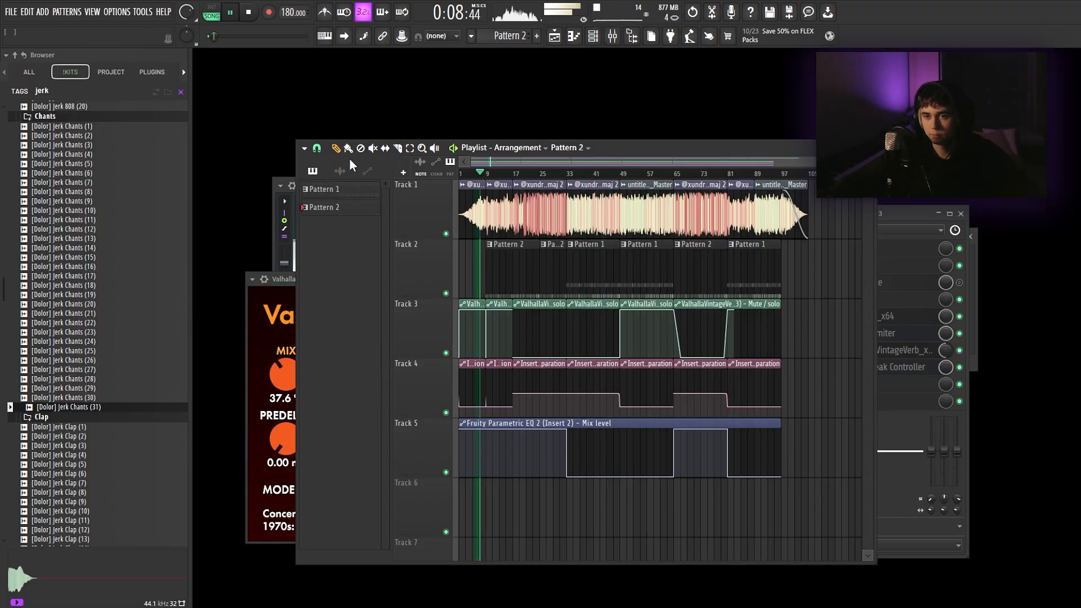
Step: Split Track 2's Pattern 2 clip at bar 17 and place an eight-bar Pattern 2 clip at bar 25
{"action": "scroll", "coordinate": [553, 309], "scroll_direction": "up", "scroll_amount": 3}
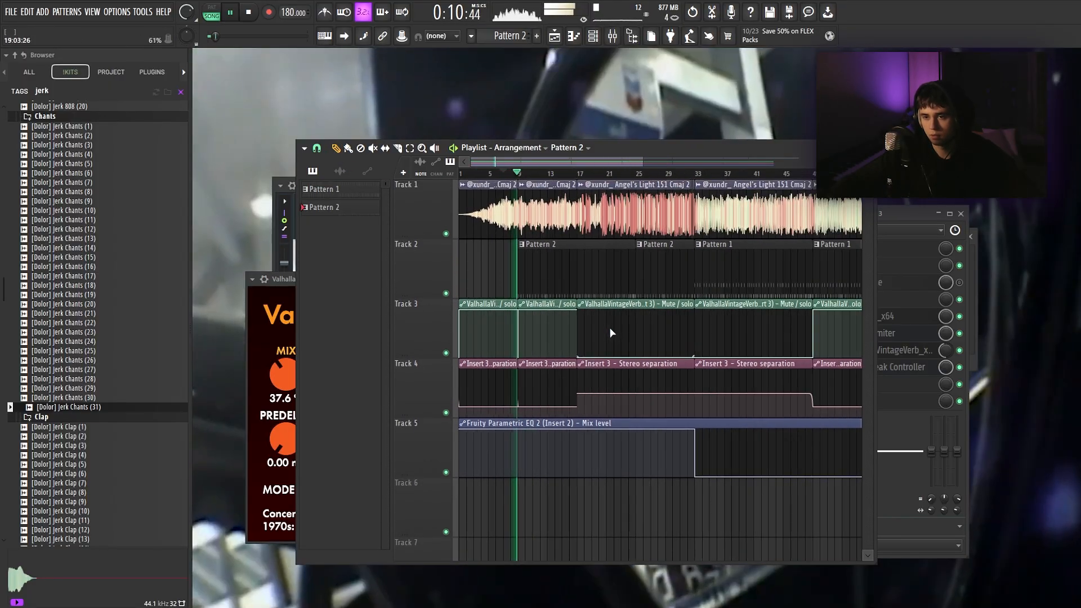
{"action": "scroll", "coordinate": [554, 319], "scroll_direction": "down", "scroll_amount": 1}
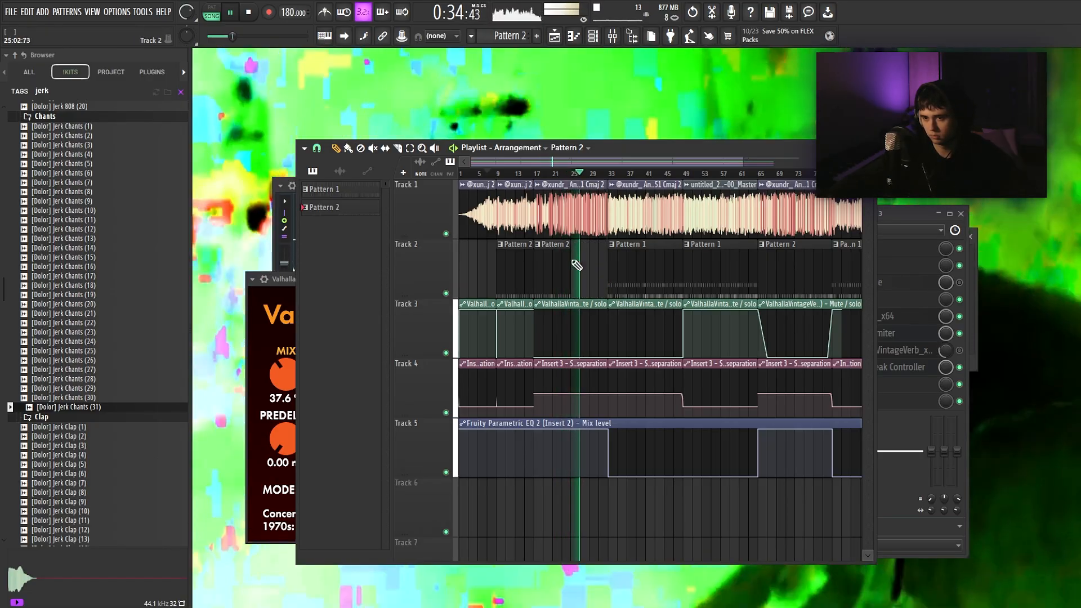
{"action": "scroll", "coordinate": [600, 273], "scroll_direction": "up", "scroll_amount": 5}
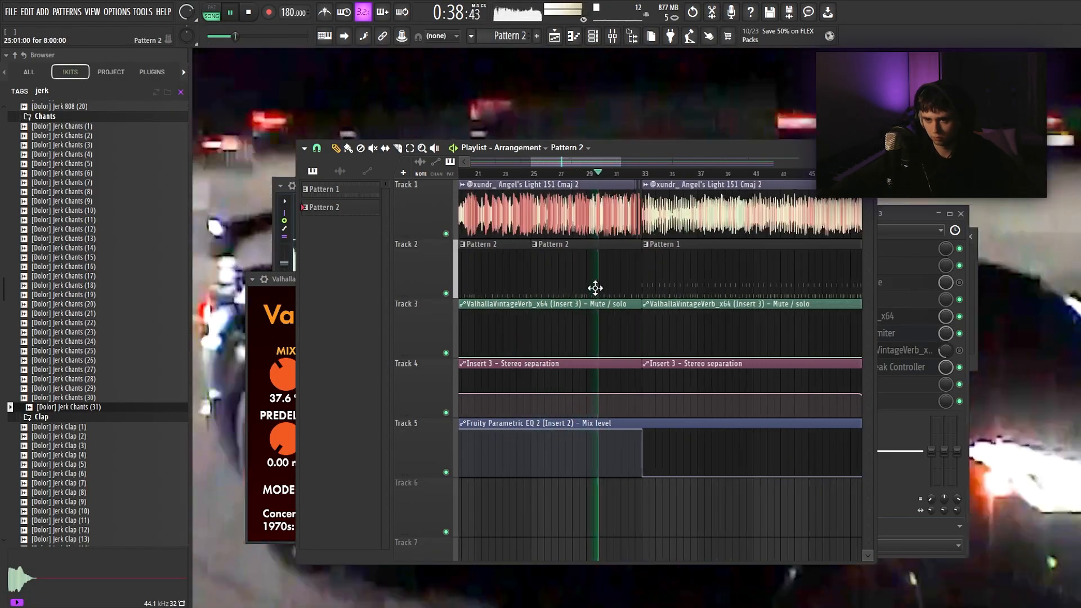
{"action": "scroll", "coordinate": [595, 285], "scroll_direction": "down", "scroll_amount": 5}
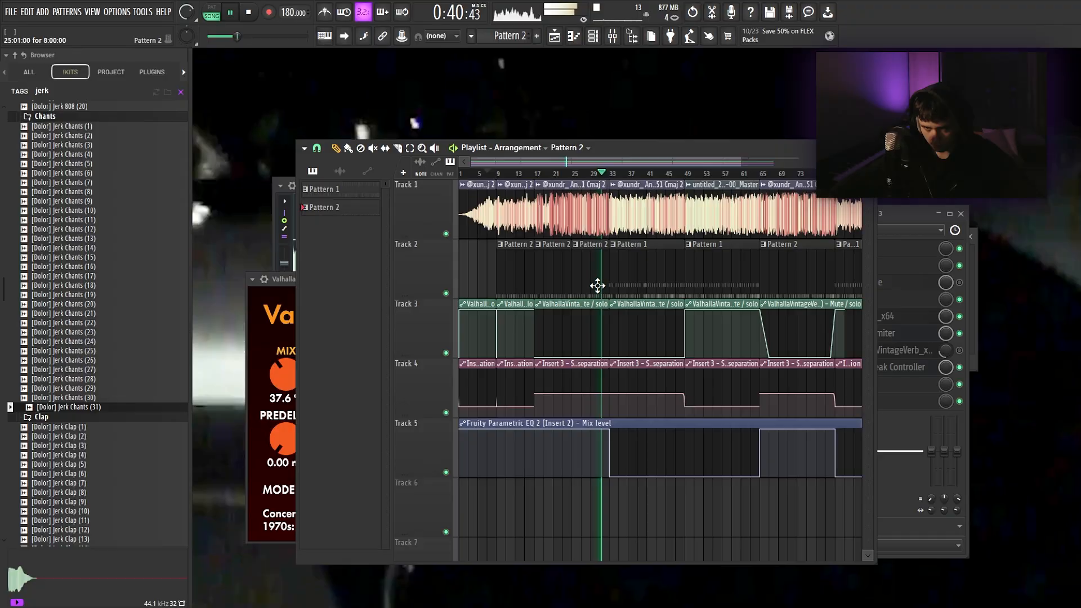
Step: Ramp up the velocities of the FRX Perc Triangle 2 notes over about the first four bars of Pattern 1
{"action": "scroll", "coordinate": [597, 285], "scroll_direction": "up", "scroll_amount": 3}
{"action": "scroll", "coordinate": [553, 261], "scroll_direction": "up", "scroll_amount": 2}
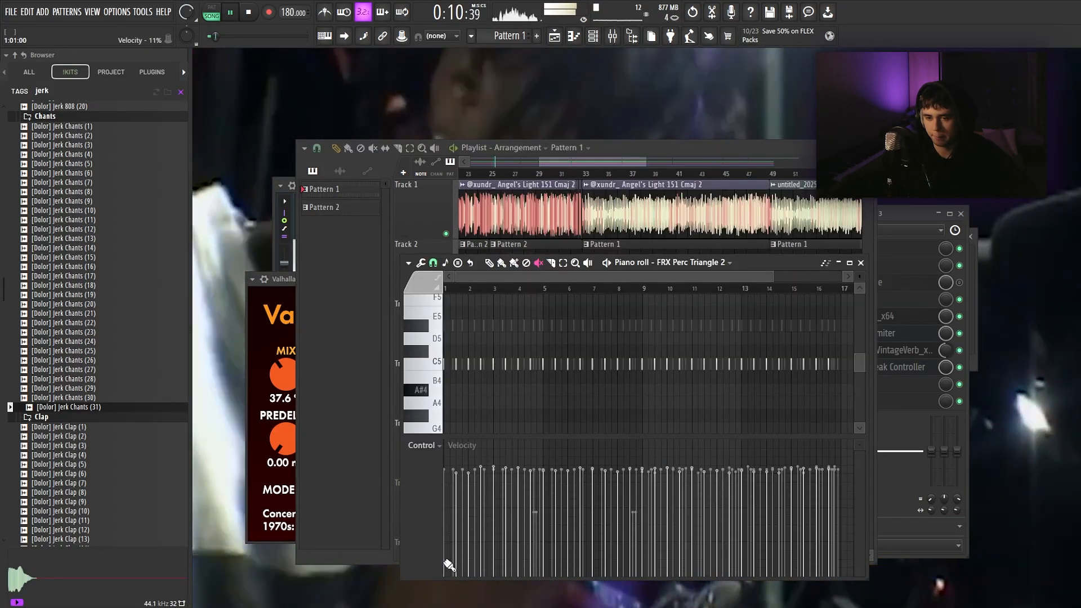
{"action": "left_click_drag", "start_coordinate": [449, 558], "coordinate": [554, 485]}
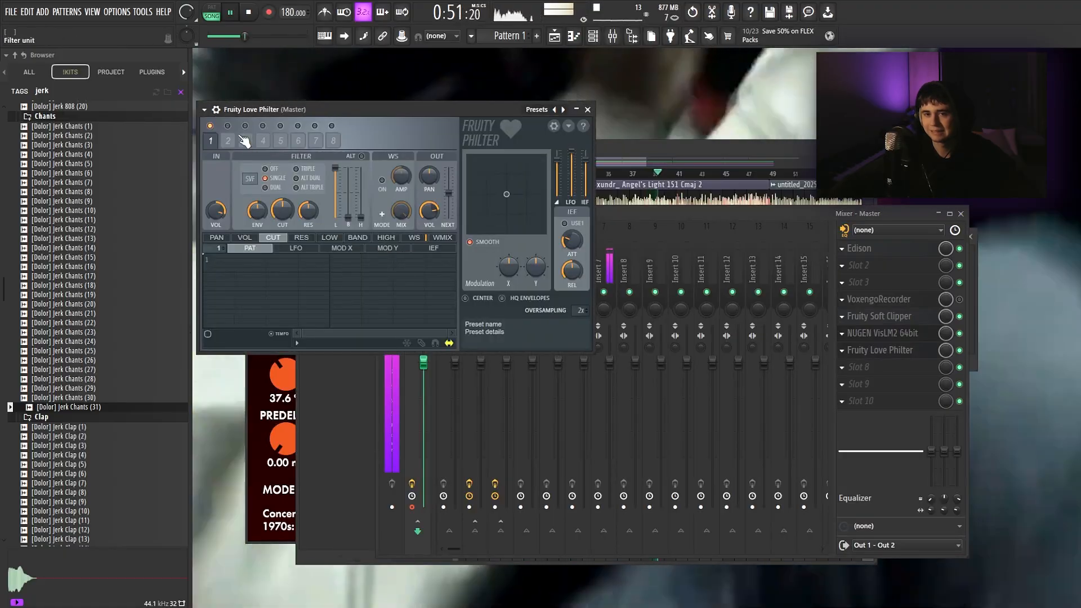
Step: Load the Simple triangle lowpass LFO preset in Fruity Love Philter on the Master
{"action": "left_click", "coordinate": [216, 110]}
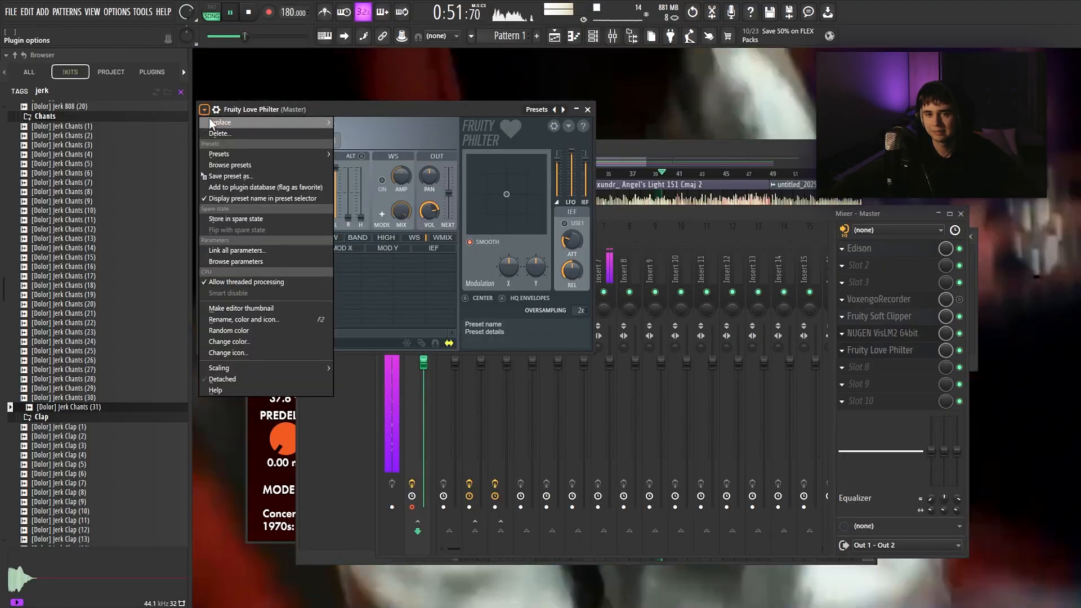
{"action": "mouse_move", "coordinate": [231, 158]}
{"action": "left_click", "coordinate": [382, 105]}
Step: Turn down Fruity Love Philter's mix level, create an automation clip for it, and move the clip to the arrangement's start on Track 6
{"action": "left_click_drag", "start_coordinate": [947, 347], "coordinate": [947, 439]}
{"action": "right_click", "coordinate": [948, 347]}
{"action": "left_click", "coordinate": [964, 434]}
{"action": "left_click", "coordinate": [777, 160]}
{"action": "scroll", "coordinate": [625, 523], "scroll_direction": "down", "scroll_amount": 5}
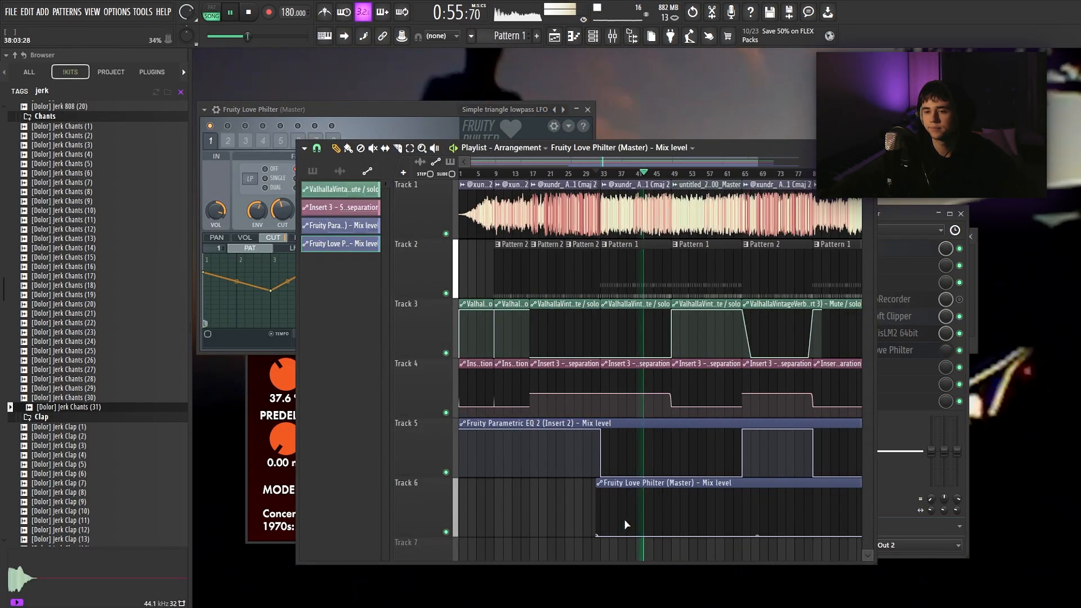
{"action": "left_click_drag", "start_coordinate": [603, 483], "coordinate": [478, 479]}
Step: Add points to the Fruity Love Philter mix automation so it rises from just after bar 32 to a peak at bar 33
{"action": "scroll", "coordinate": [527, 470], "scroll_direction": "up", "scroll_amount": 7}
{"action": "scroll", "coordinate": [755, 440], "scroll_direction": "right", "scroll_amount": 3}
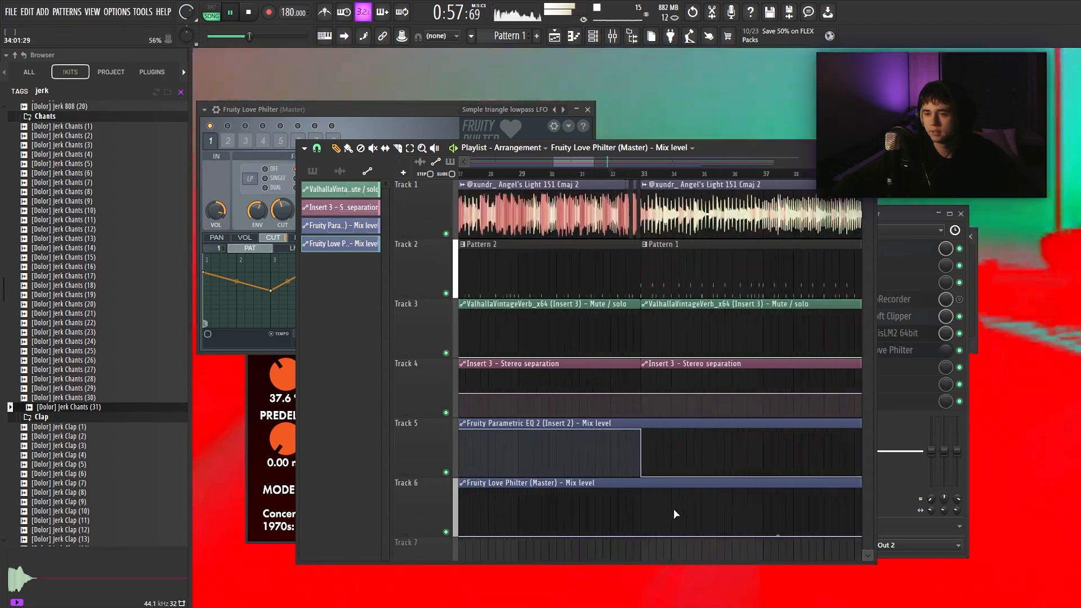
{"action": "scroll", "coordinate": [673, 509], "scroll_direction": "up", "scroll_amount": 1}
{"action": "right_click", "coordinate": [617, 535]}
{"action": "right_click", "coordinate": [635, 489]}
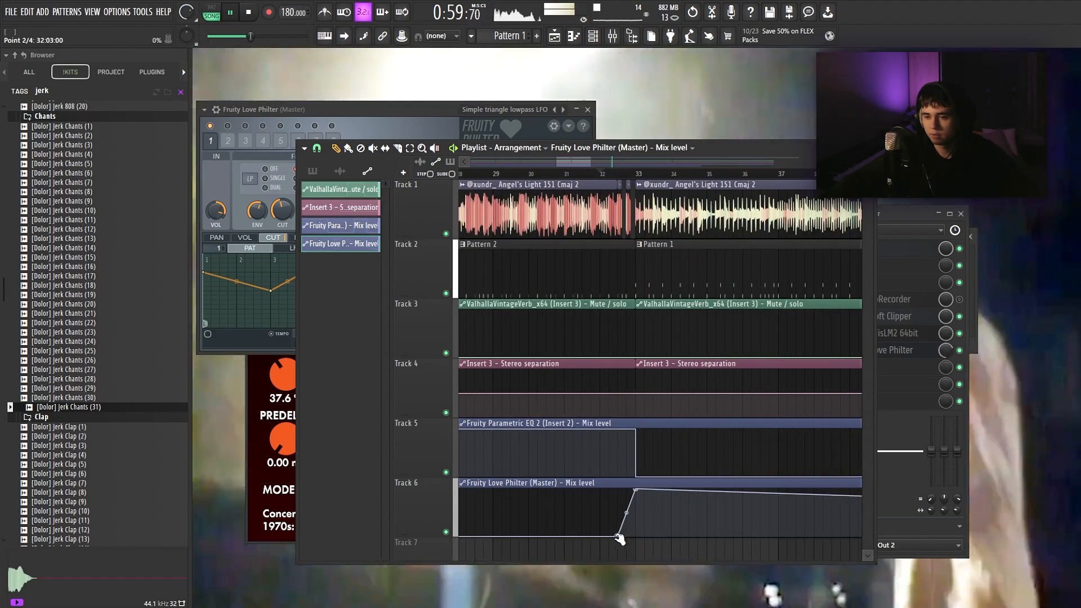
{"action": "left_click_drag", "start_coordinate": [617, 536], "coordinate": [609, 536]}
Step: Add an automation point at bar 37 that brings the Fruity Love Philter mix level back to zero, and play from before the sweep
{"action": "right_click", "coordinate": [740, 539]}
{"action": "left_click_drag", "start_coordinate": [741, 540], "coordinate": [783, 544]}
{"action": "left_click", "coordinate": [548, 174]}
{"action": "scroll", "coordinate": [640, 405], "scroll_direction": "up", "scroll_amount": 3}
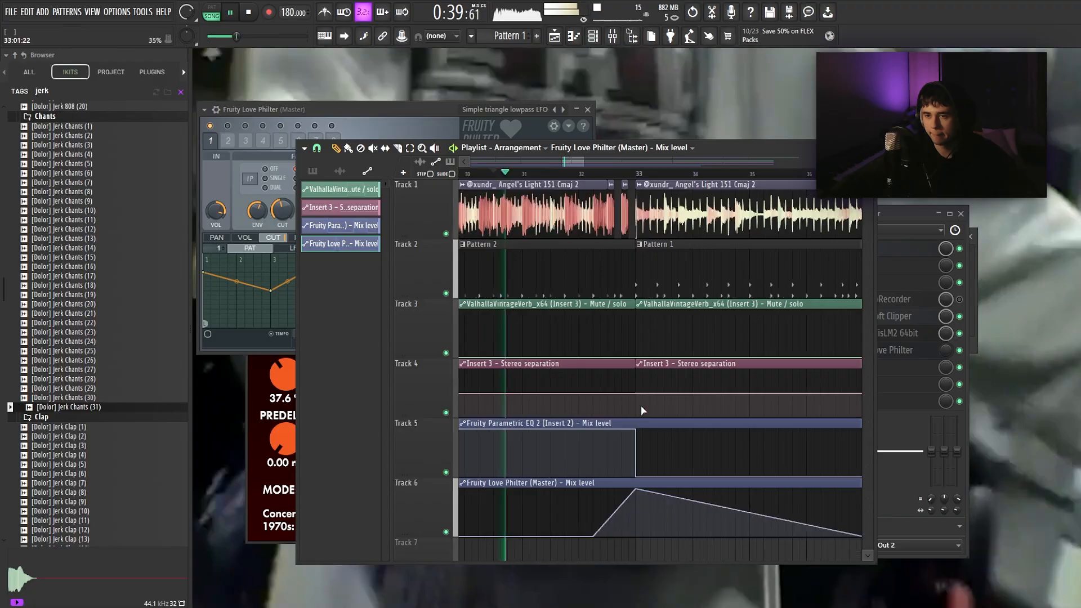
Step: Bow both the rising and falling segments of the Fruity Love Philter mix automation upward into smooth curves
{"action": "left_click_drag", "start_coordinate": [590, 513], "coordinate": [595, 496]}
{"action": "scroll", "coordinate": [598, 498], "scroll_direction": "down", "scroll_amount": 3}
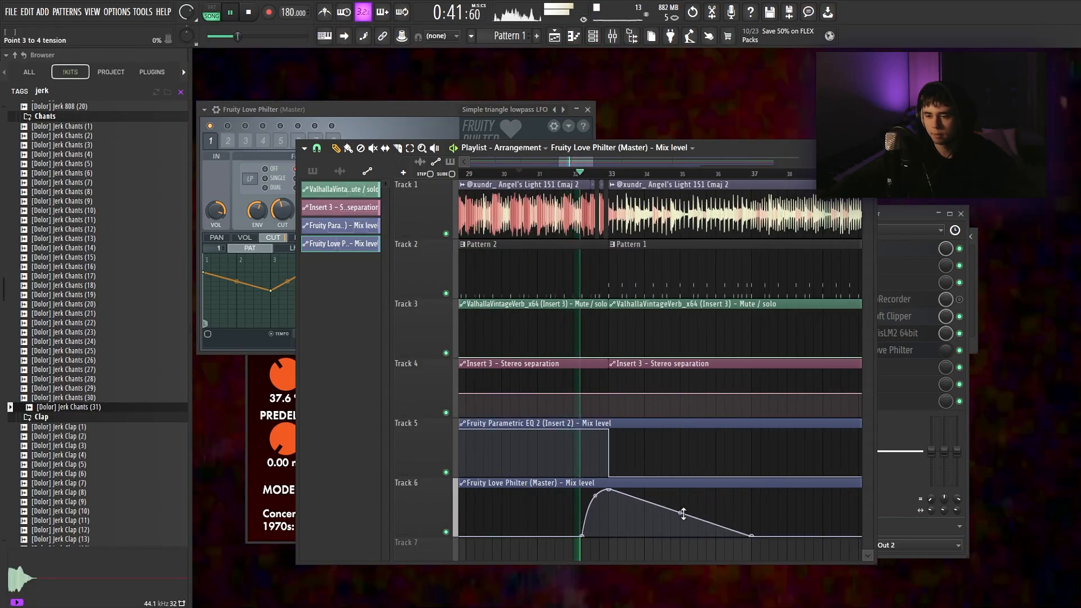
{"action": "left_click_drag", "start_coordinate": [680, 513], "coordinate": [680, 489]}
Step: Set Fruity Love Philter's filter mode to triple and move the mix automation's falling end point to just after bar 38
{"action": "left_click", "coordinate": [349, 124]}
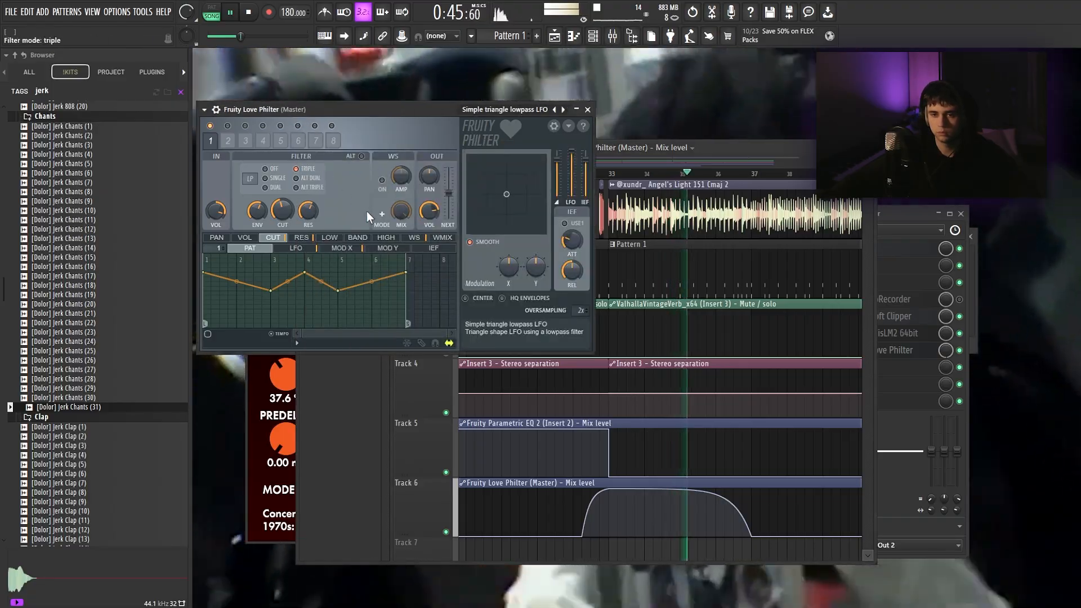
{"action": "left_click", "coordinate": [588, 110]}
{"action": "left_click_drag", "start_coordinate": [754, 535], "coordinate": [796, 535]}
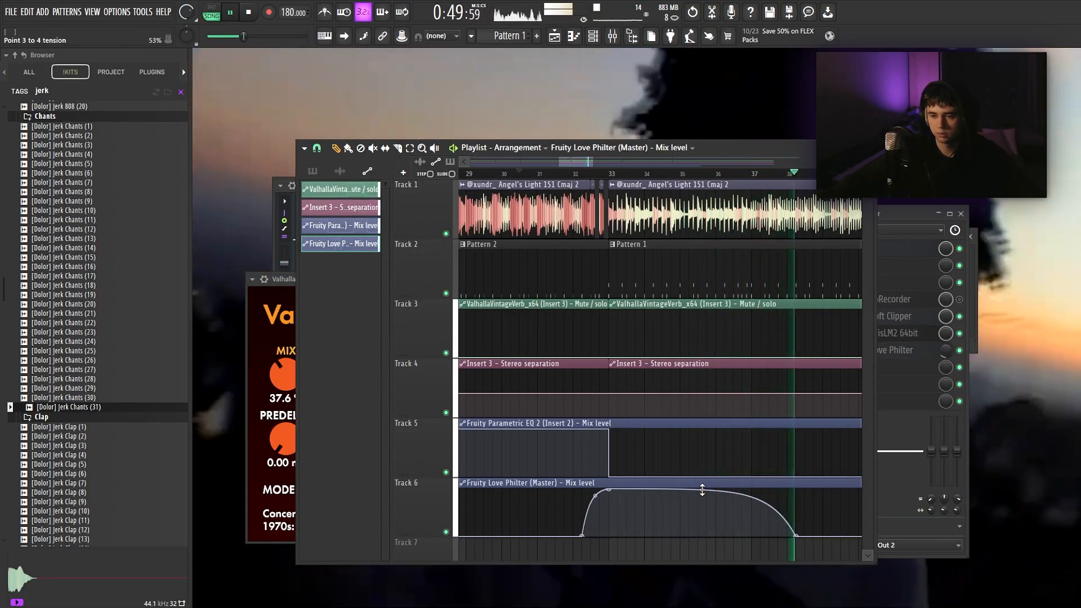
Step: Extend the Fruity Love Philter automation clip on Track 6 to bar 105
{"action": "scroll", "coordinate": [670, 499], "scroll_direction": "down", "scroll_amount": 6}
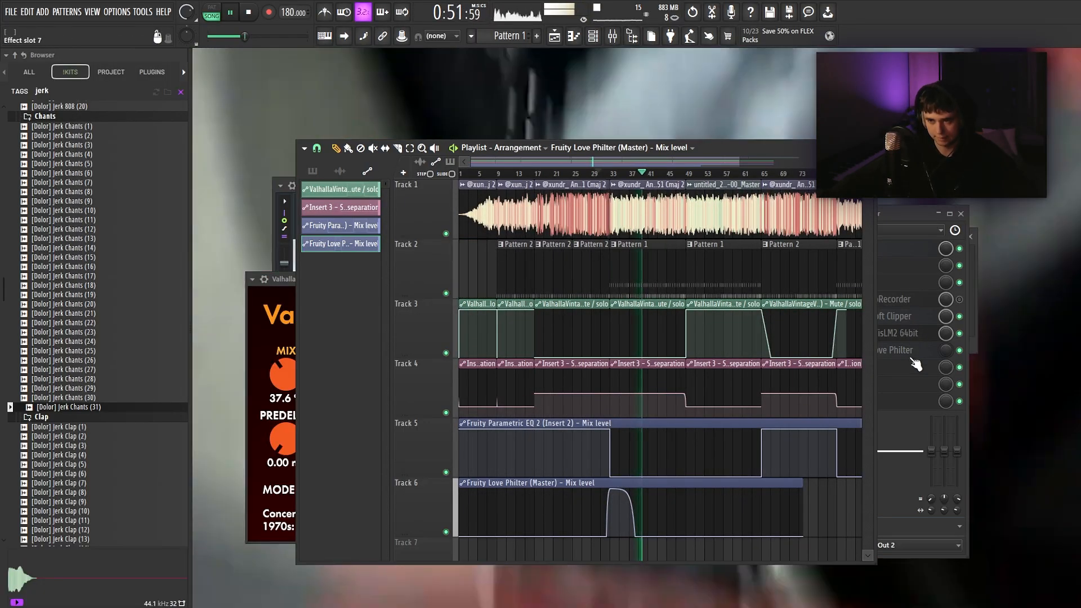
{"action": "scroll", "coordinate": [742, 488], "scroll_direction": "down", "scroll_amount": 2}
{"action": "left_click_drag", "start_coordinate": [751, 536], "coordinate": [695, 535]}
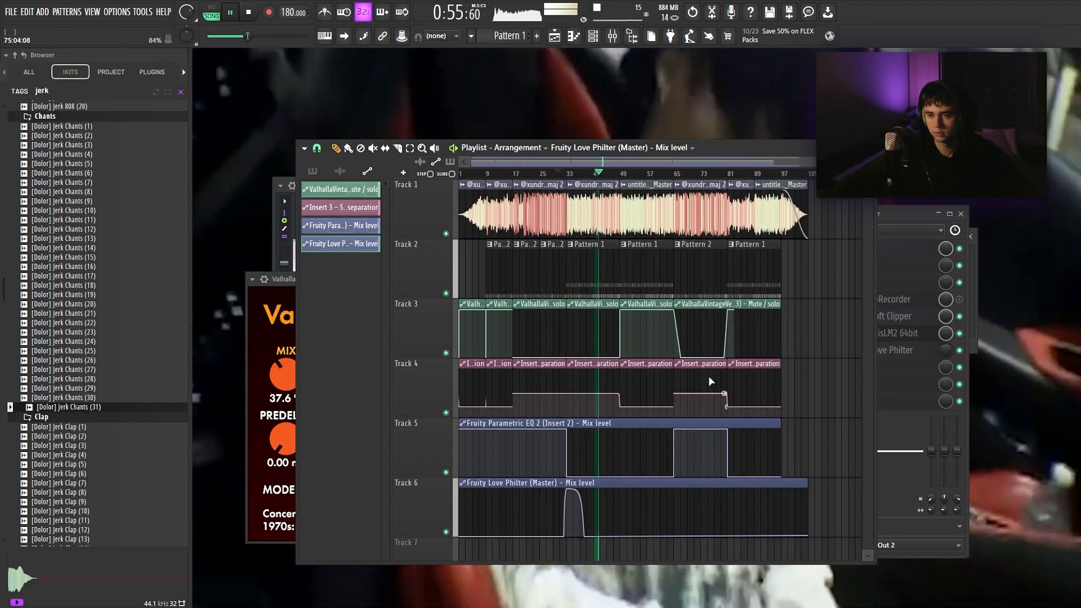
Step: Trim the Fruity Love Philter automation clip to bar 97 and chop the vocal clip ends before bars 49 and 81 on Track 1
{"action": "scroll", "coordinate": [588, 335], "scroll_direction": "up", "scroll_amount": 4}
{"action": "left_click", "coordinate": [883, 212]}
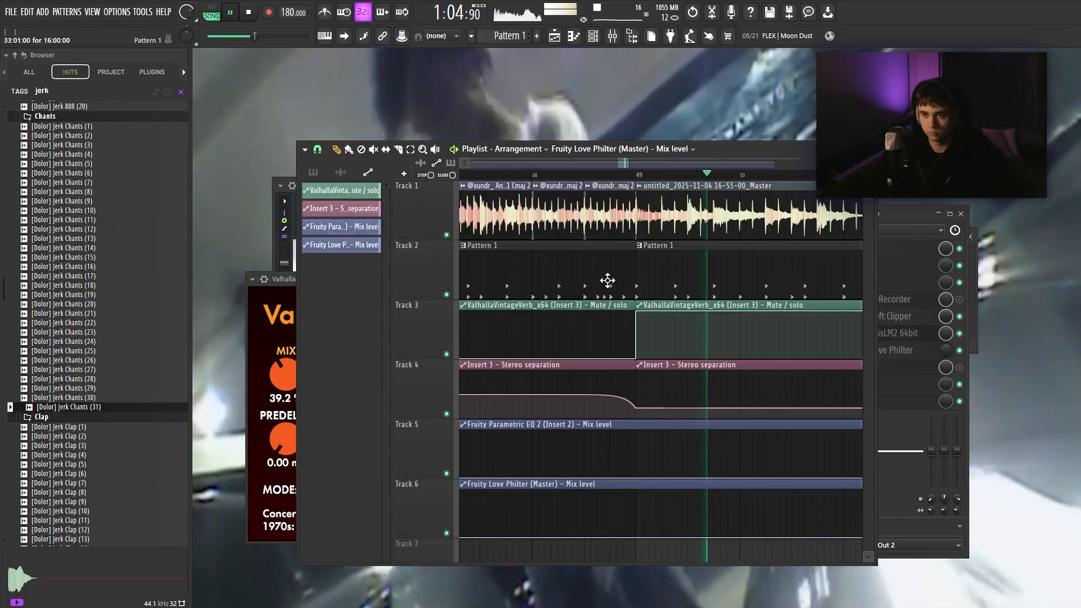
{"action": "scroll", "coordinate": [576, 265], "scroll_direction": "down", "scroll_amount": 10}
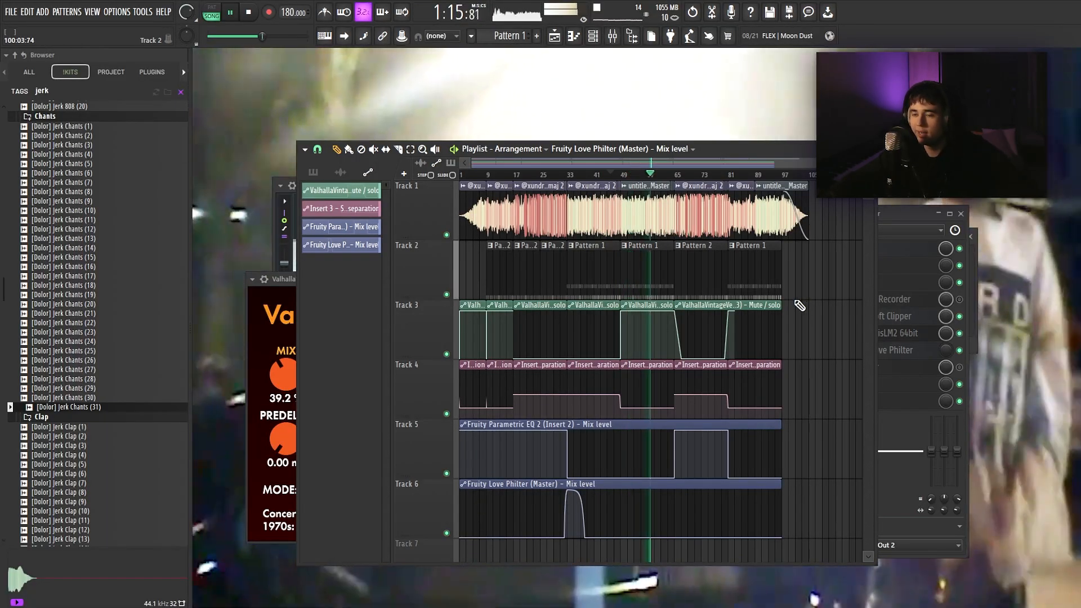
{"action": "left_click_drag", "start_coordinate": [796, 300], "coordinate": [466, 506]}
{"action": "left_click_drag", "start_coordinate": [820, 253], "coordinate": [461, 540]}
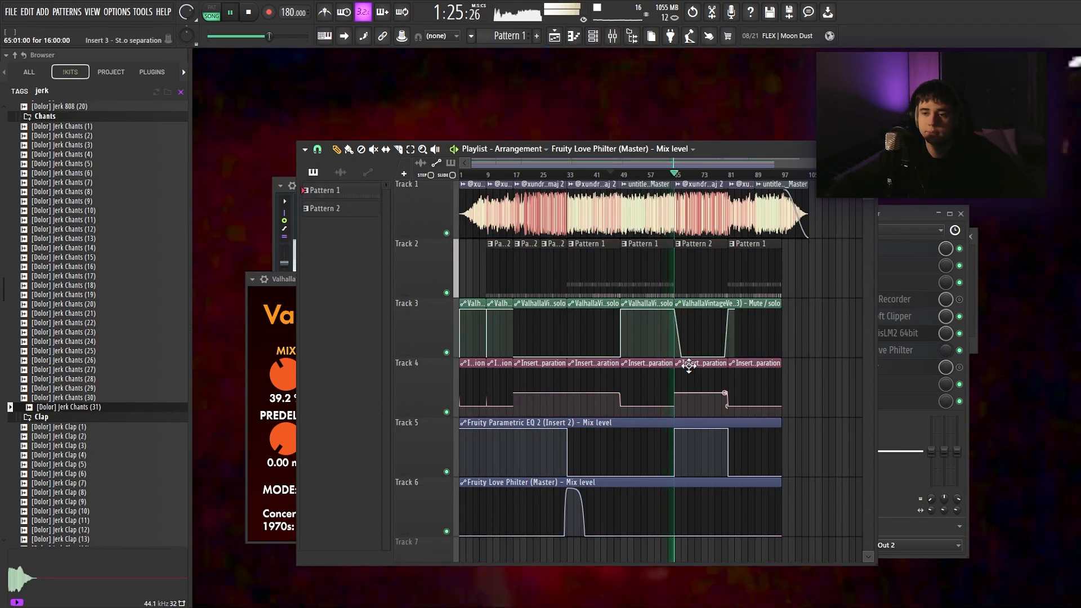
{"action": "left_click", "coordinate": [803, 283]}
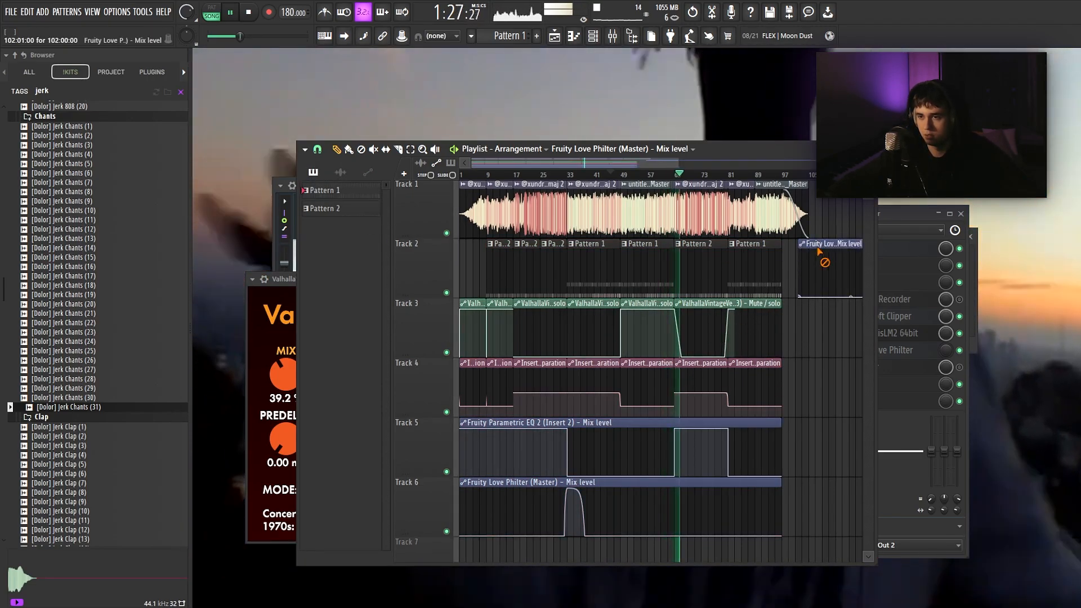
Step: Insert a track below Track 2 and alternate short Pattern 1 and Pattern 2 slices across Tracks 2 and 3 from bar 65
{"action": "scroll", "coordinate": [660, 255], "scroll_direction": "up", "scroll_amount": 2, "text": "ctrl"}
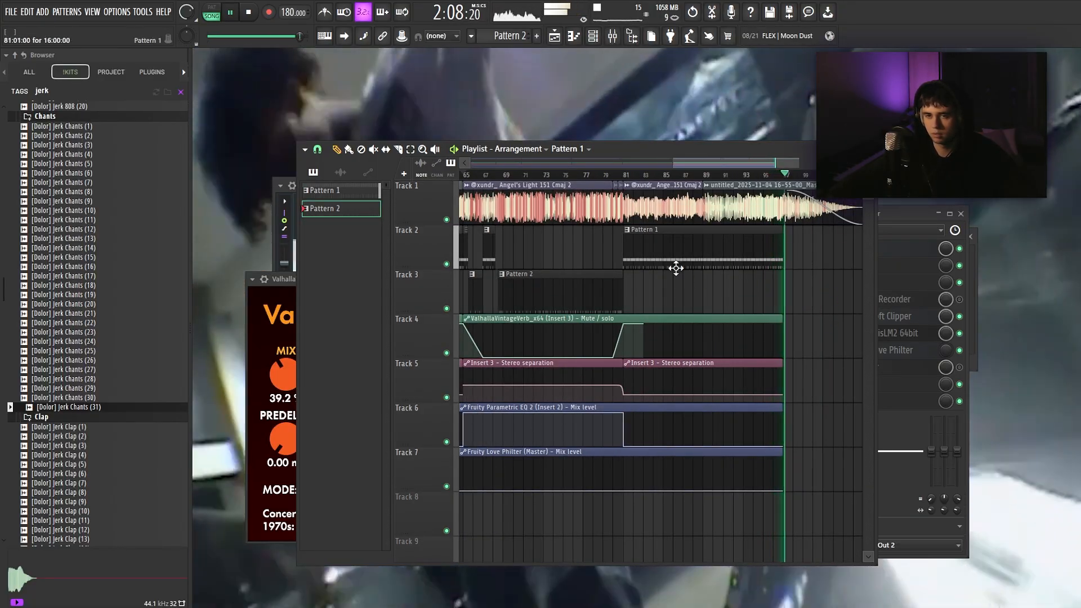
{"action": "scroll", "coordinate": [653, 268], "scroll_direction": "down", "scroll_amount": 3, "text": "ctrl"}
{"action": "scroll", "coordinate": [820, 284], "scroll_direction": "up", "scroll_amount": 3, "text": "ctrl"}
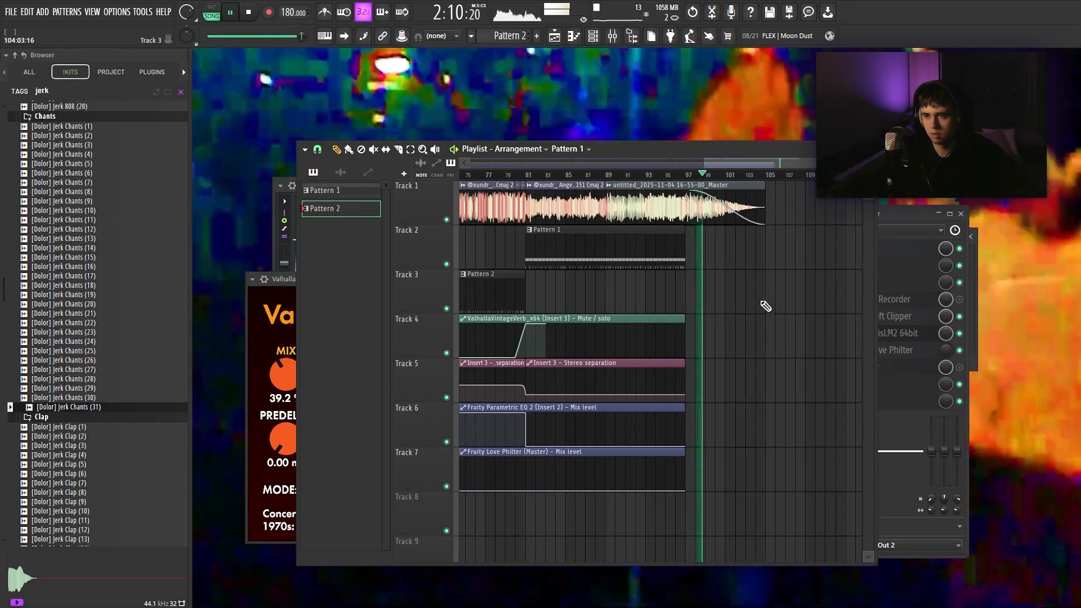
{"action": "scroll", "coordinate": [774, 318], "scroll_direction": "down", "scroll_amount": 3, "text": "ctrl"}
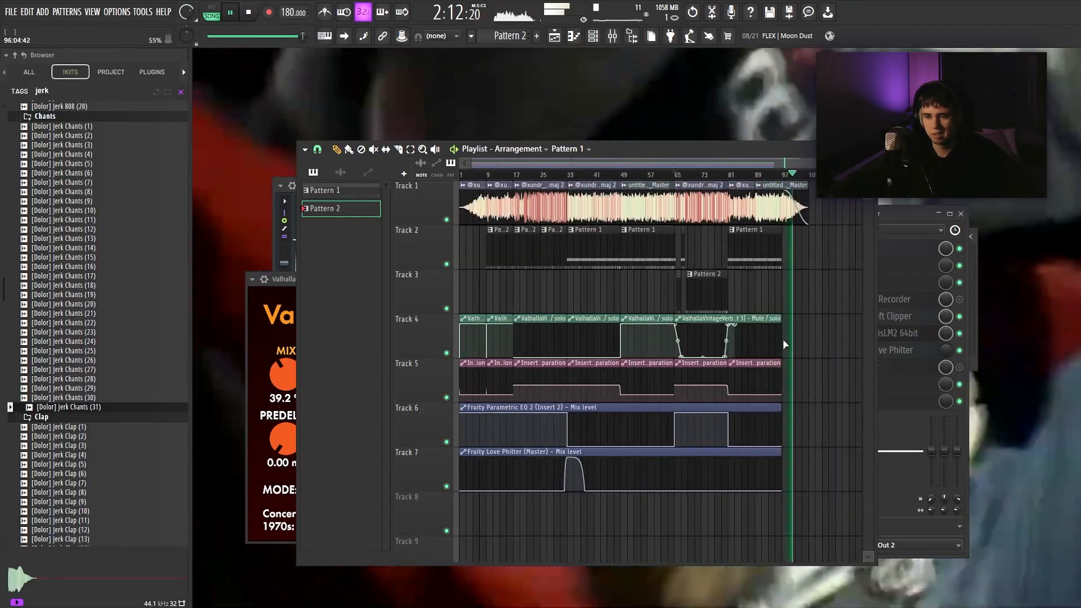